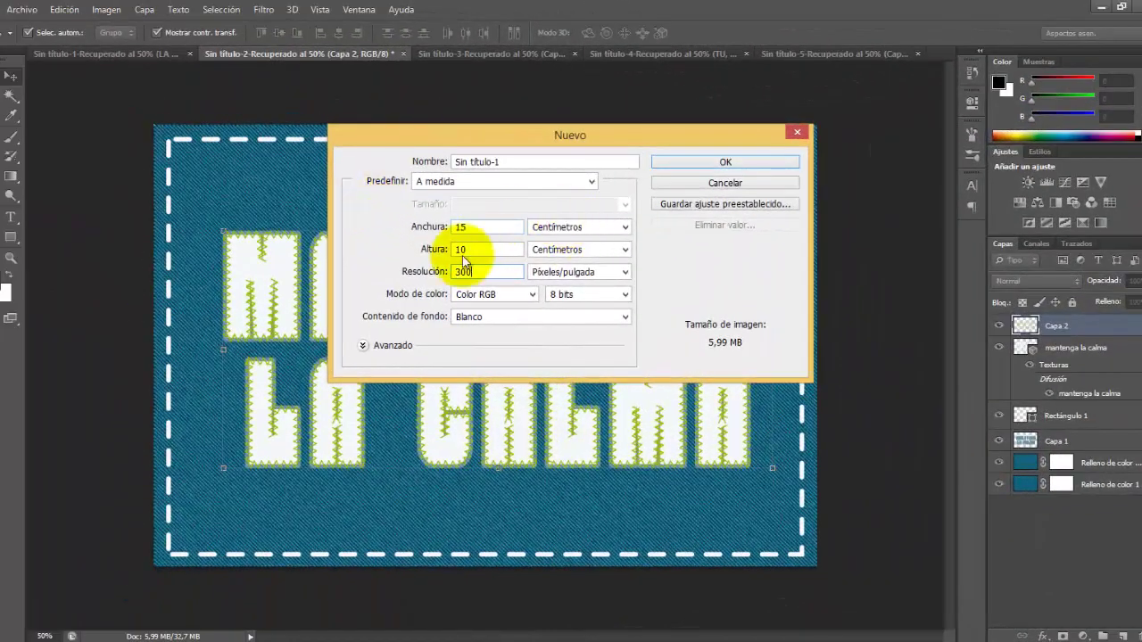
Step: Create a 15 × 10 cm, 300 ppi RGB document with a white background and set the foreground colour to bright blue (RGB 58, 139, 248)
{"action": "left_click", "coordinate": [755, 162]}
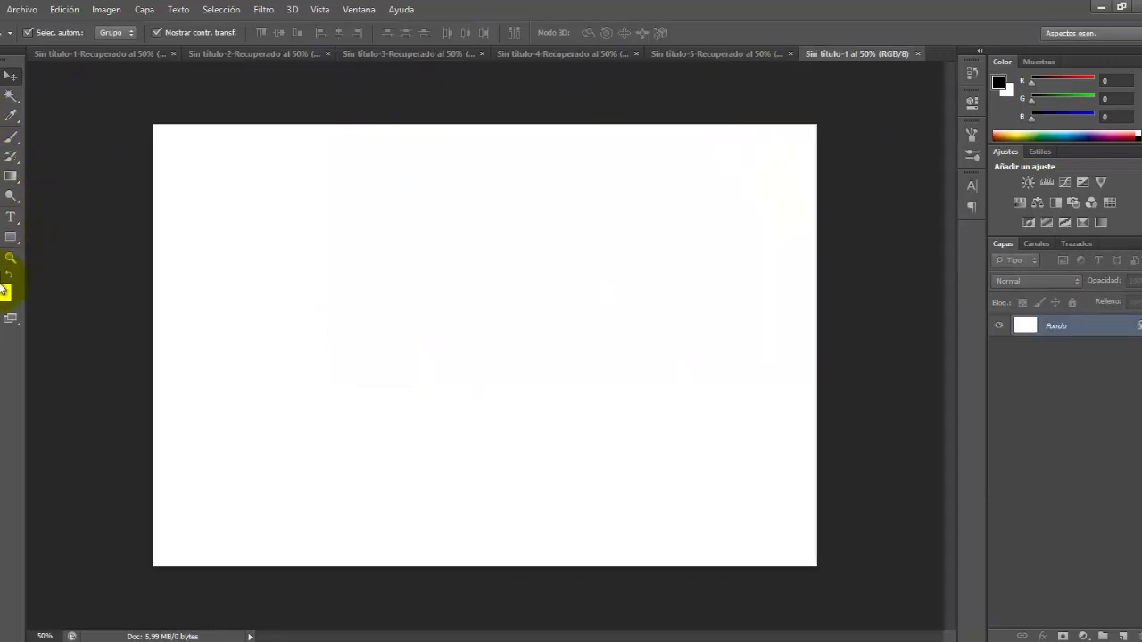
{"action": "left_click", "coordinate": [6, 291]}
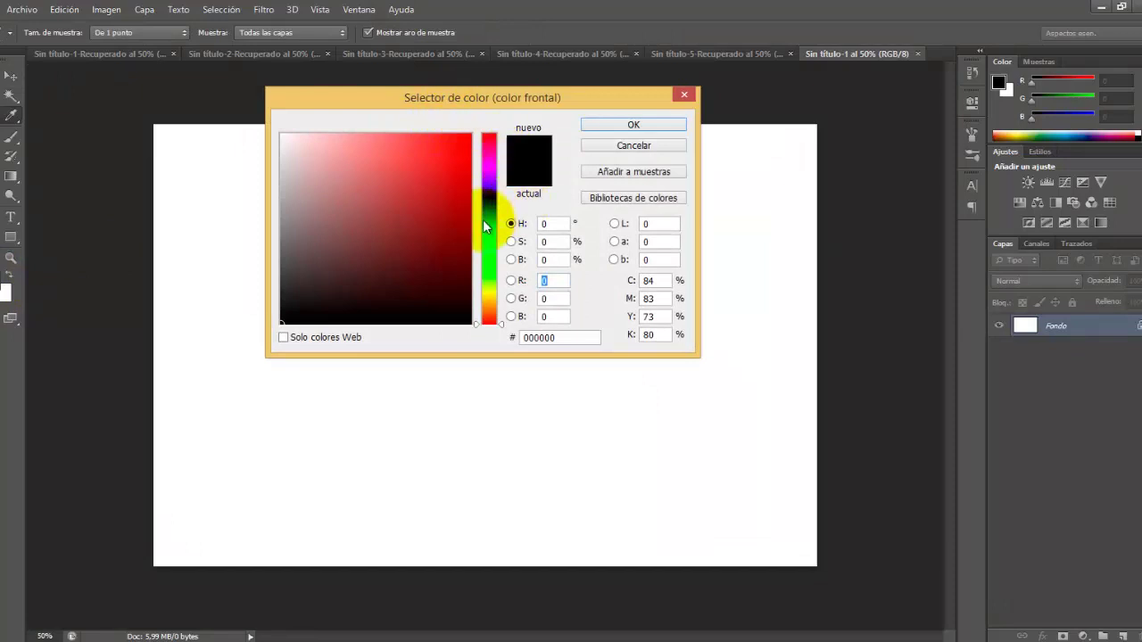
{"action": "left_click", "coordinate": [490, 213]}
{"action": "left_click_drag", "start_coordinate": [467, 171], "coordinate": [427, 138]}
{"action": "left_click", "coordinate": [631, 124]}
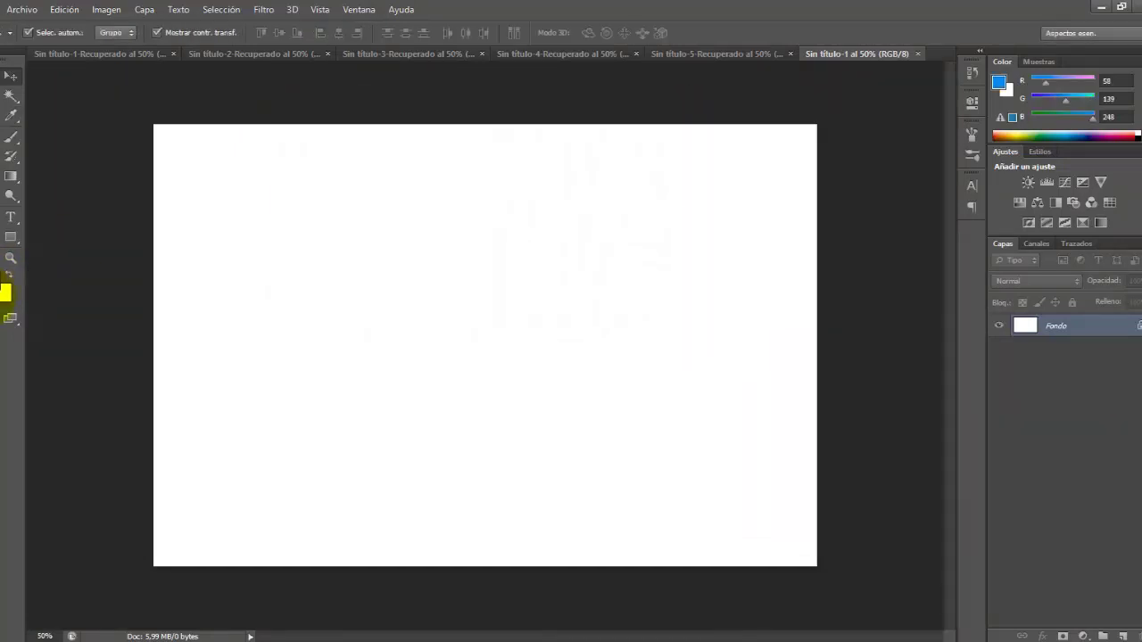
Step: Set the background colour to dark blue, hex 0b3792
{"action": "left_click", "coordinate": [12, 288]}
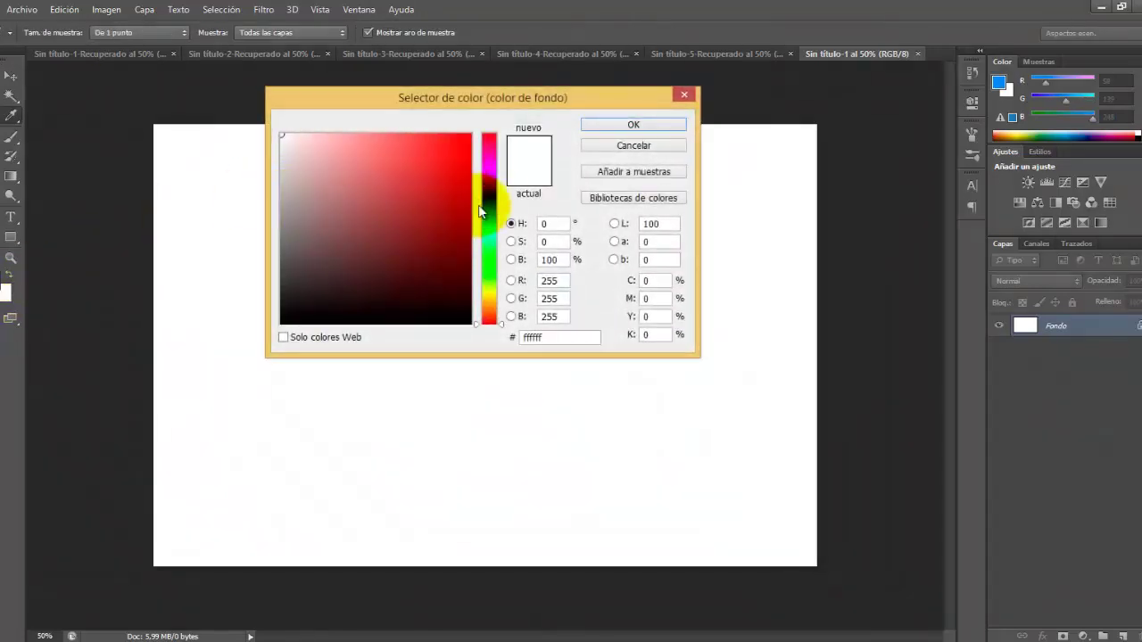
{"action": "left_click", "coordinate": [489, 207]}
{"action": "left_click", "coordinate": [457, 215]}
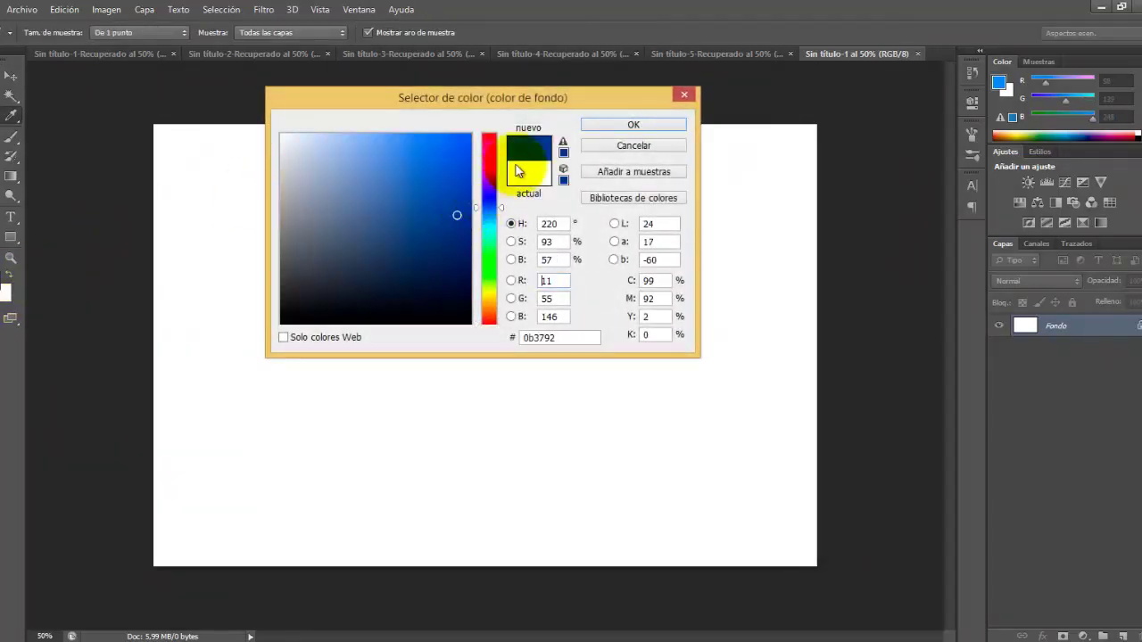
{"action": "left_click", "coordinate": [631, 127]}
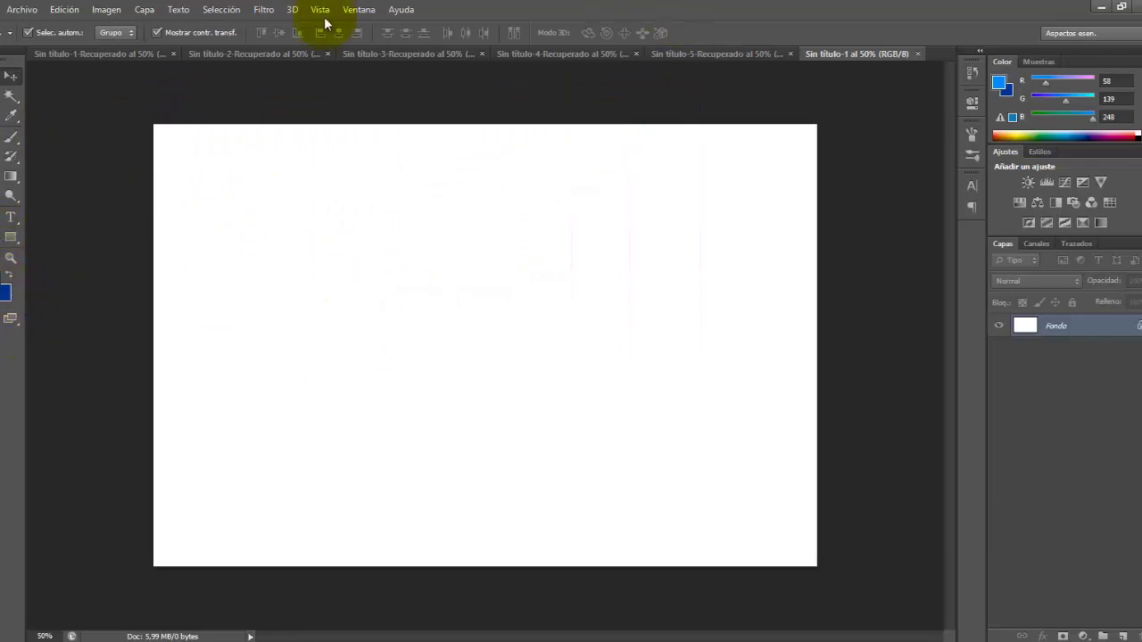
Step: Apply the Modelo de semitono filter to the Fondo layer with size 7, contrast 28 and the Punto pattern type
{"action": "left_click", "coordinate": [266, 10]}
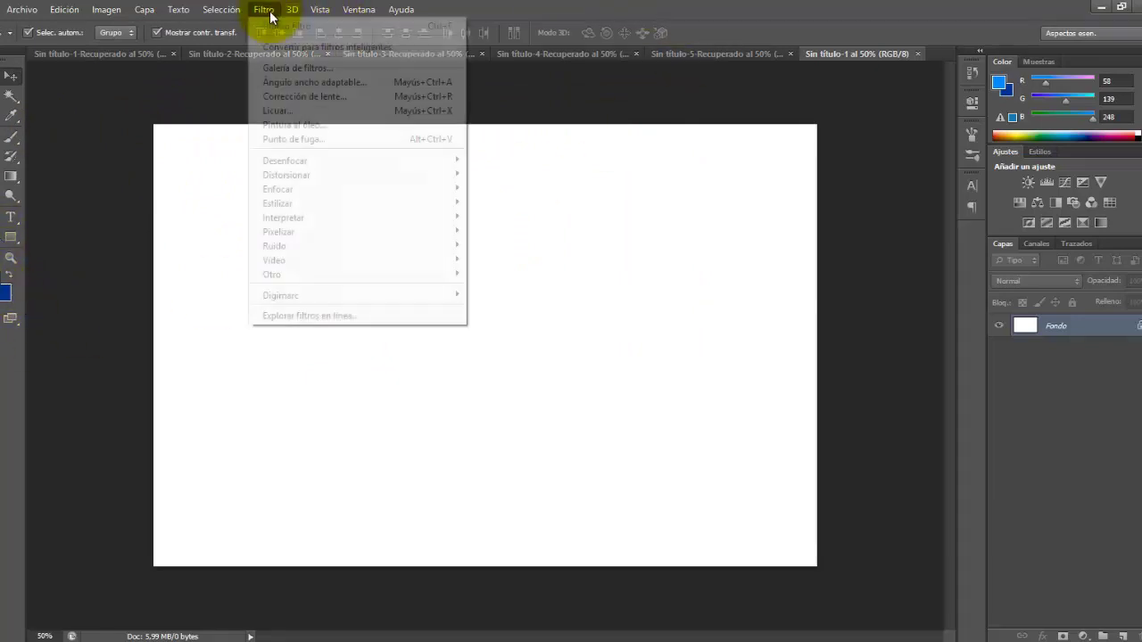
{"action": "left_click", "coordinate": [106, 80]}
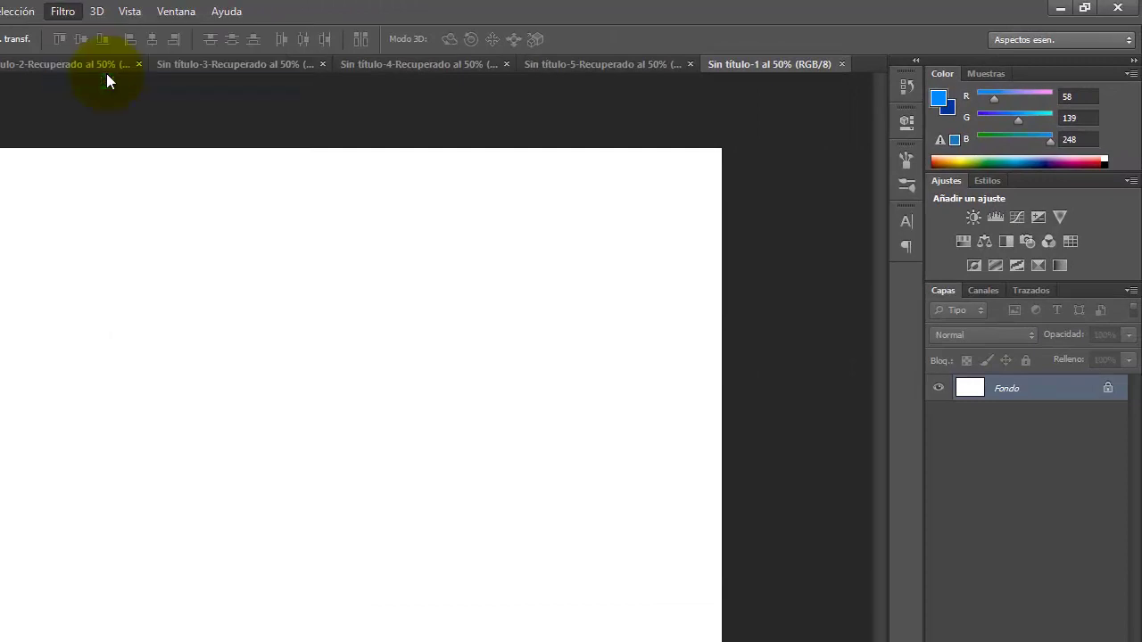
{"action": "left_click", "coordinate": [450, 44]}
{"action": "left_click", "coordinate": [450, 65]}
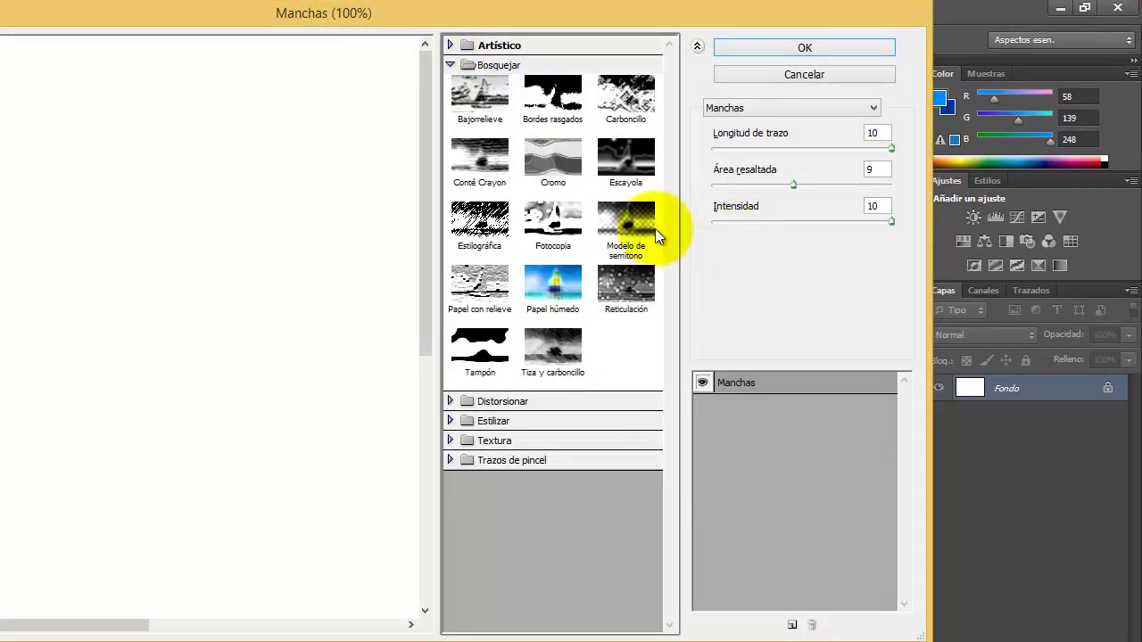
{"action": "left_click", "coordinate": [626, 229]}
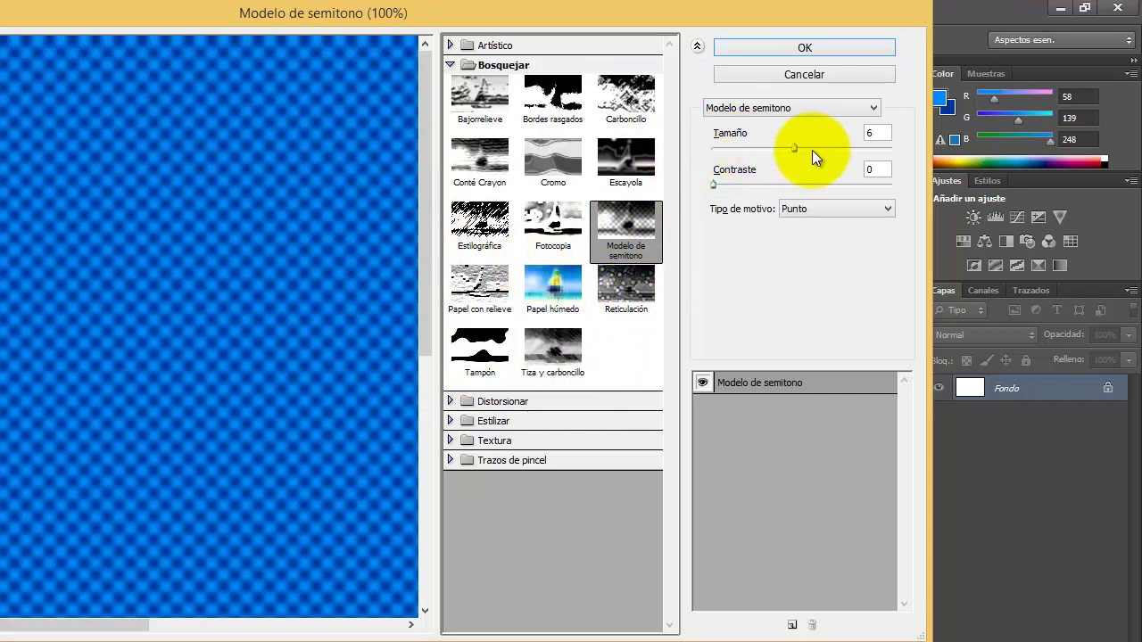
{"action": "left_click_drag", "start_coordinate": [795, 148], "coordinate": [804, 170]}
{"action": "left_click", "coordinate": [714, 184]}
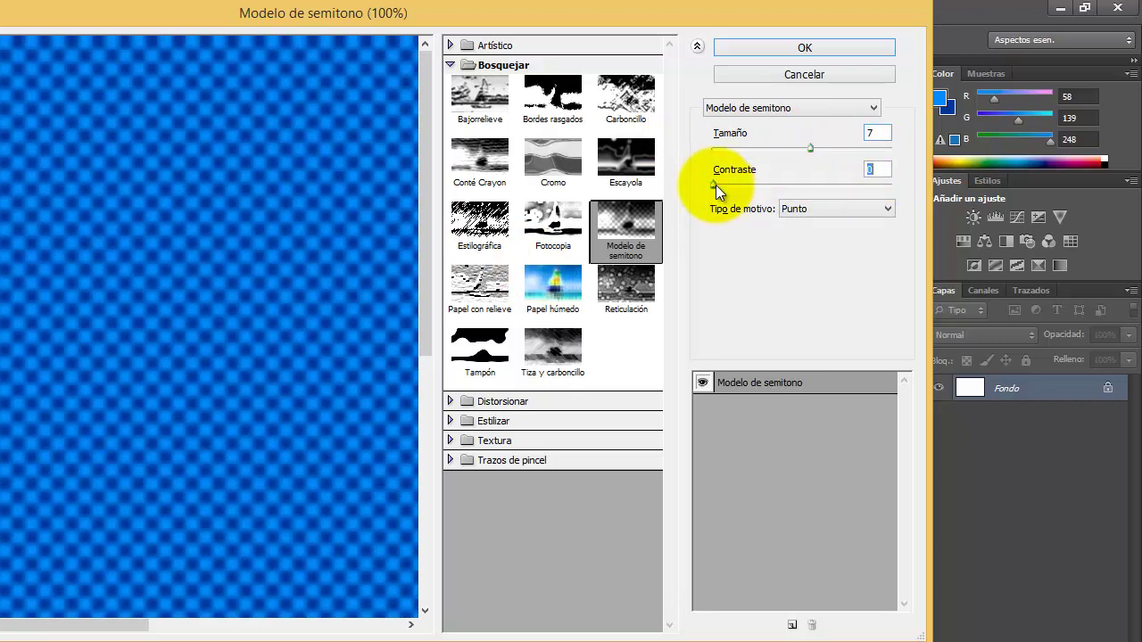
{"action": "left_click_drag", "start_coordinate": [715, 185], "coordinate": [815, 197]}
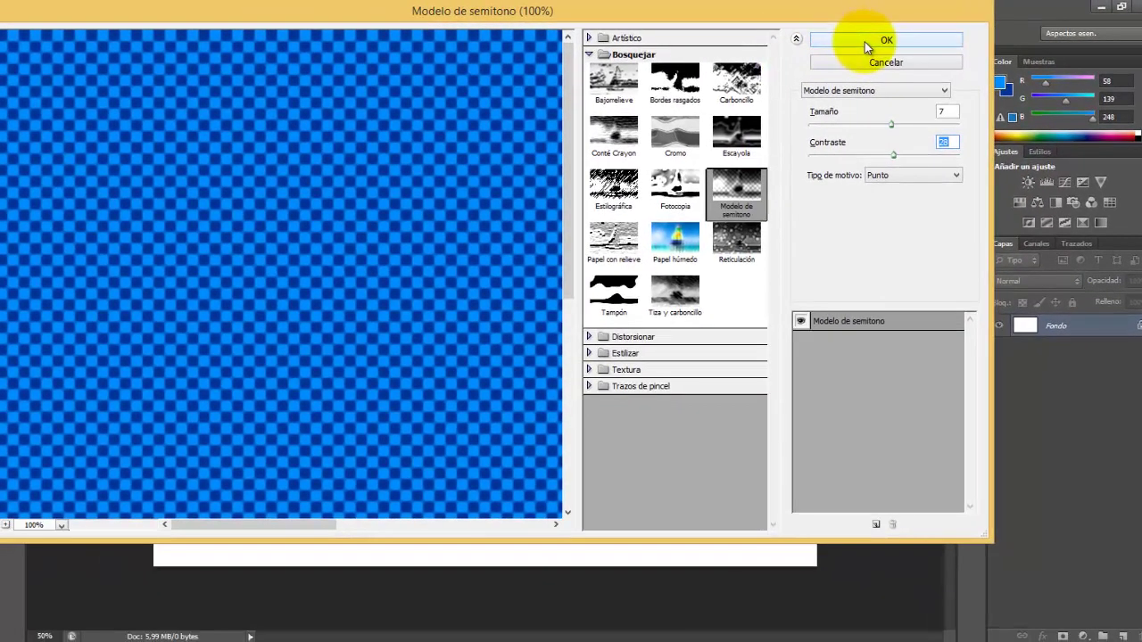
{"action": "left_click", "coordinate": [804, 47]}
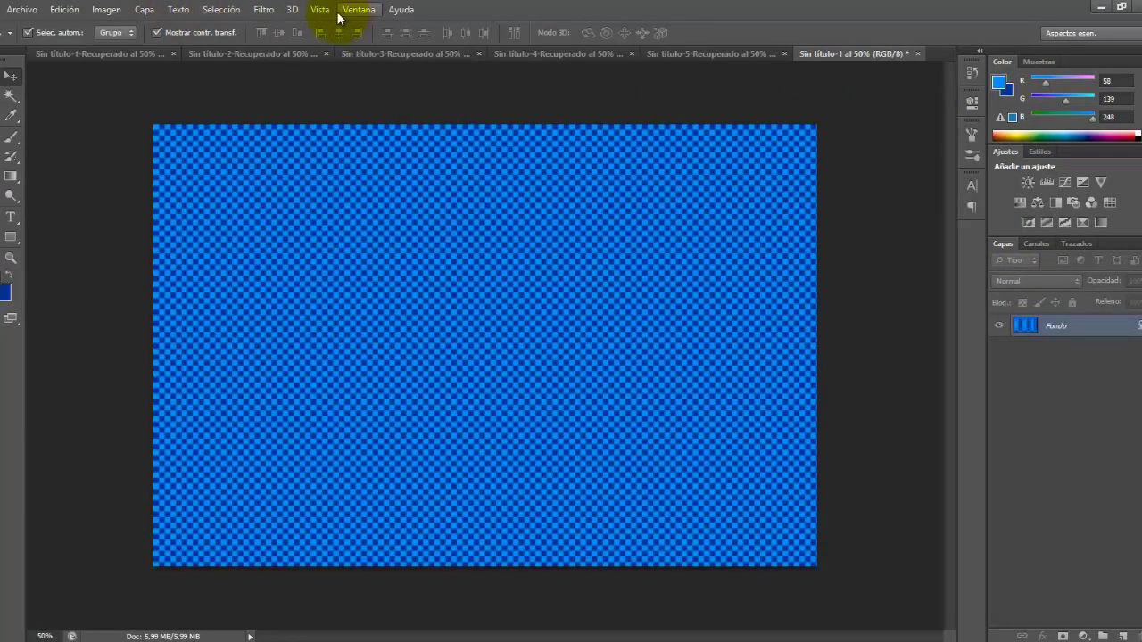
Step: Apply the artistic Manchas filter to the halftone pattern with stroke length 7, highlight area 20 and intensity 5
{"action": "left_click", "coordinate": [268, 11]}
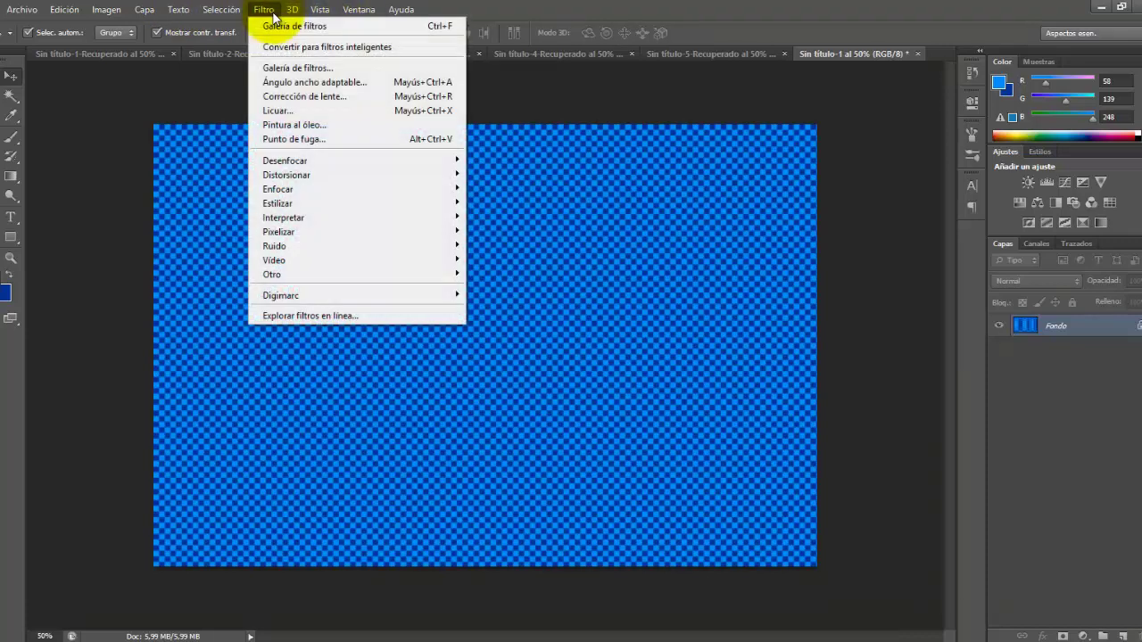
{"action": "left_click", "coordinate": [296, 68]}
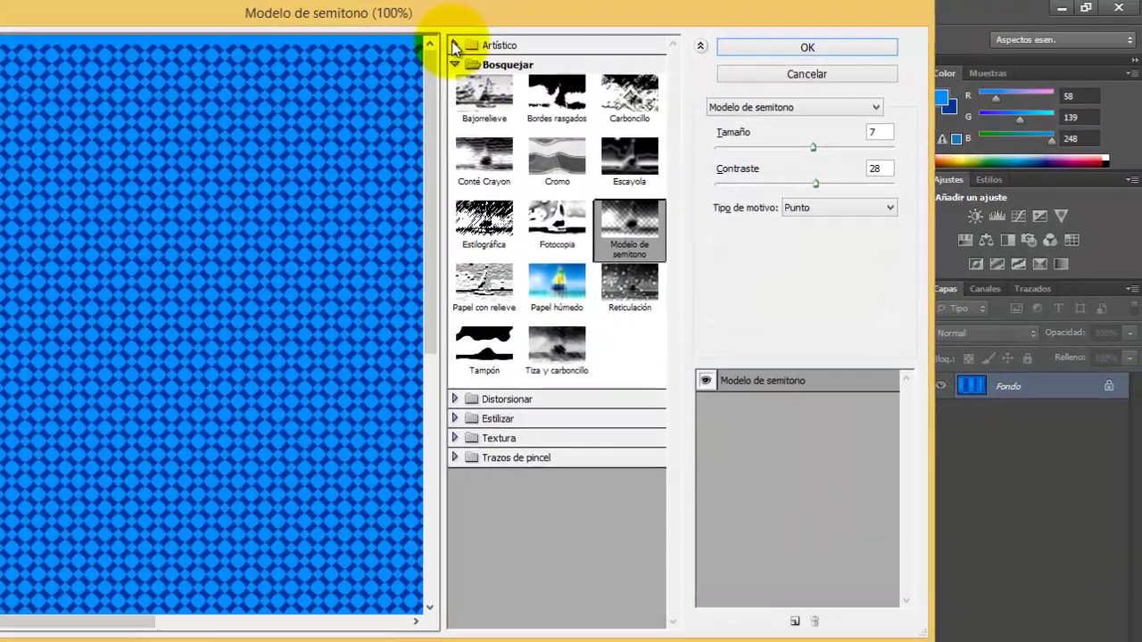
{"action": "left_click", "coordinate": [524, 41]}
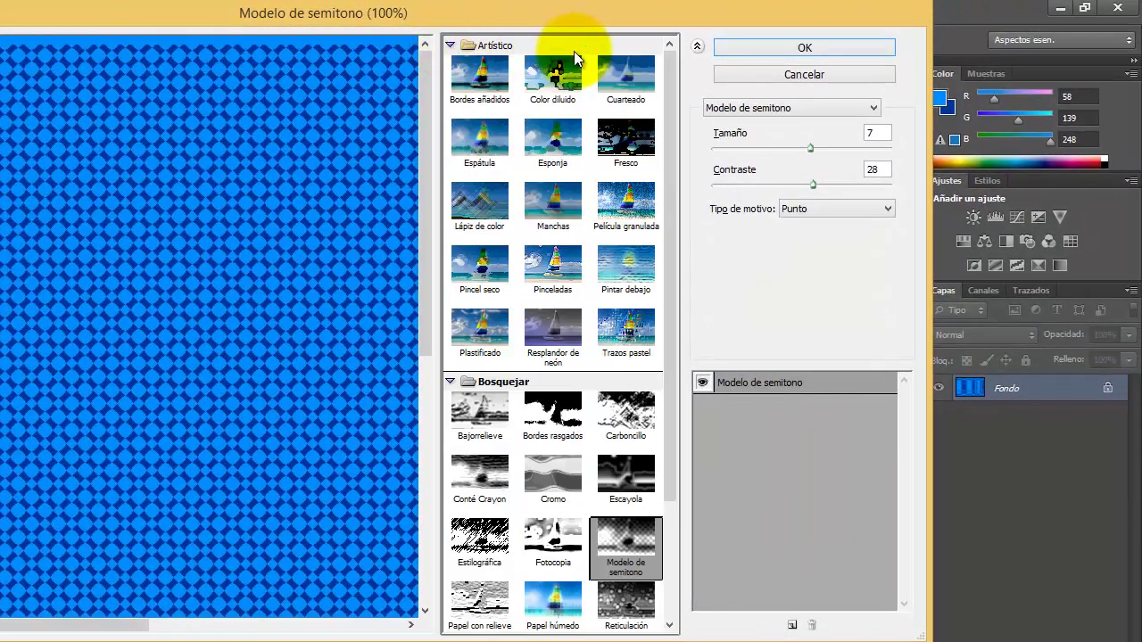
{"action": "left_click", "coordinate": [553, 201]}
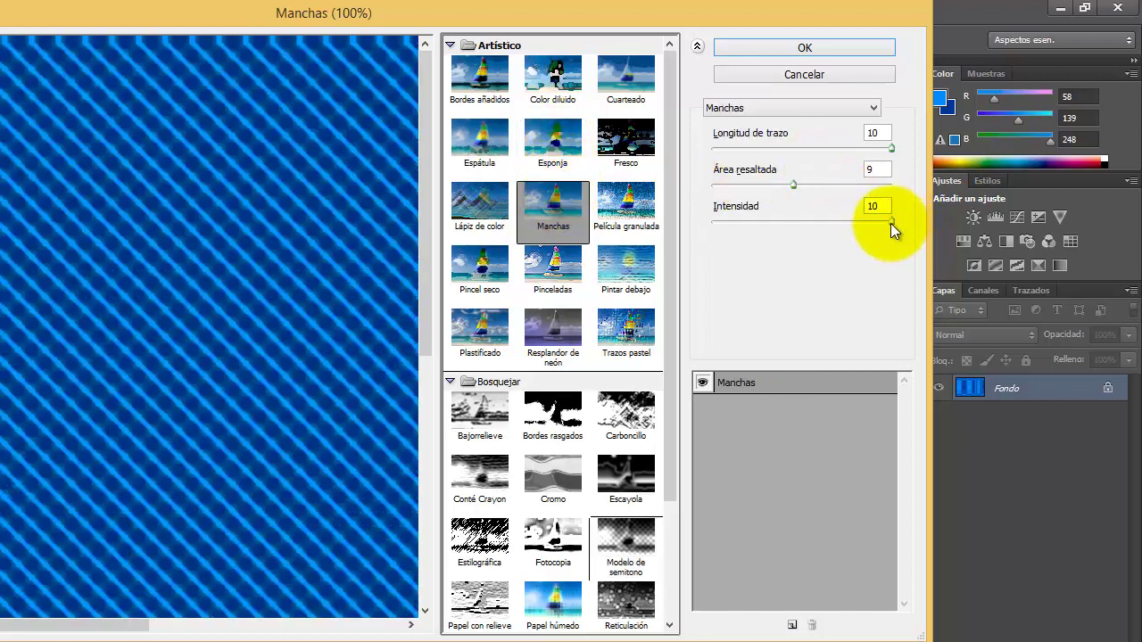
{"action": "left_click_drag", "start_coordinate": [890, 223], "coordinate": [795, 230]}
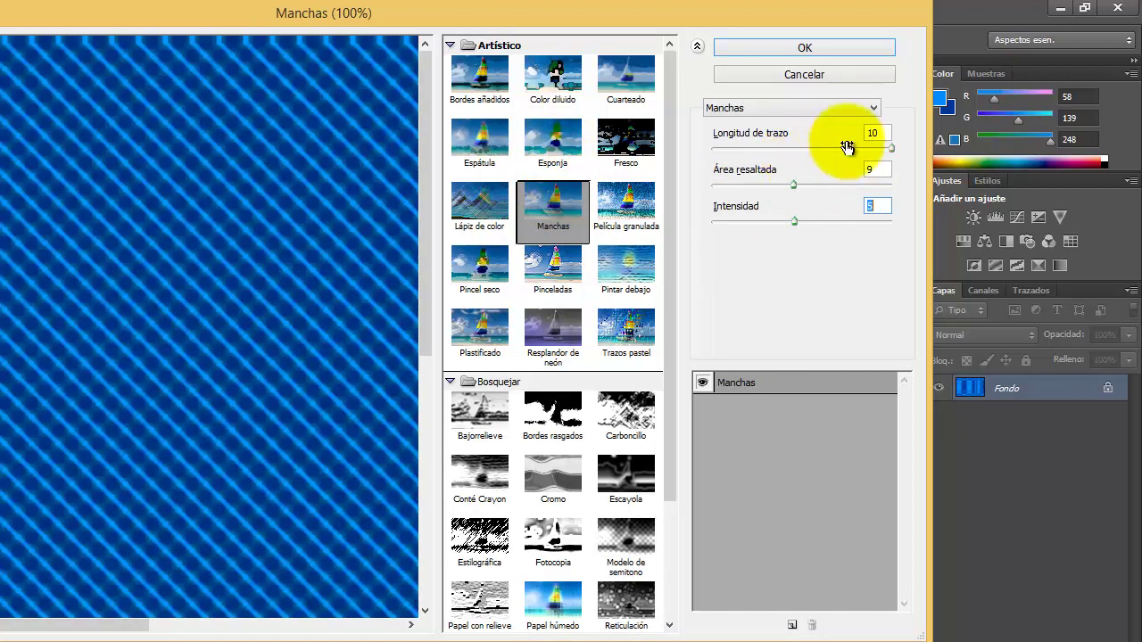
{"action": "left_click_drag", "start_coordinate": [893, 150], "coordinate": [843, 157]}
{"action": "left_click", "coordinate": [794, 186]}
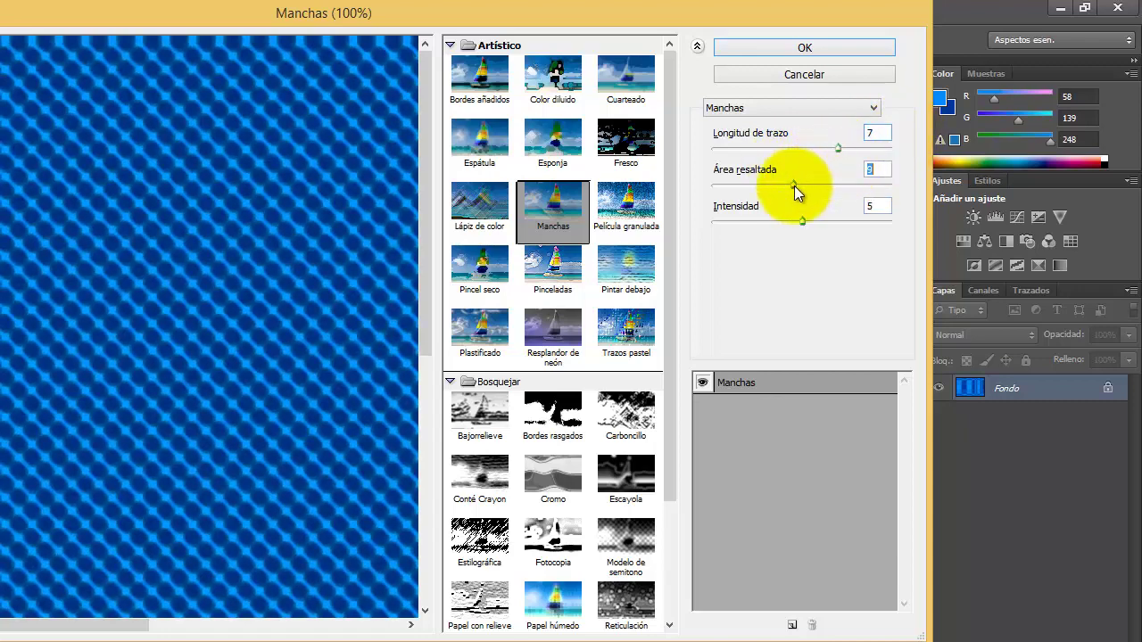
{"action": "type", "text": "20"}
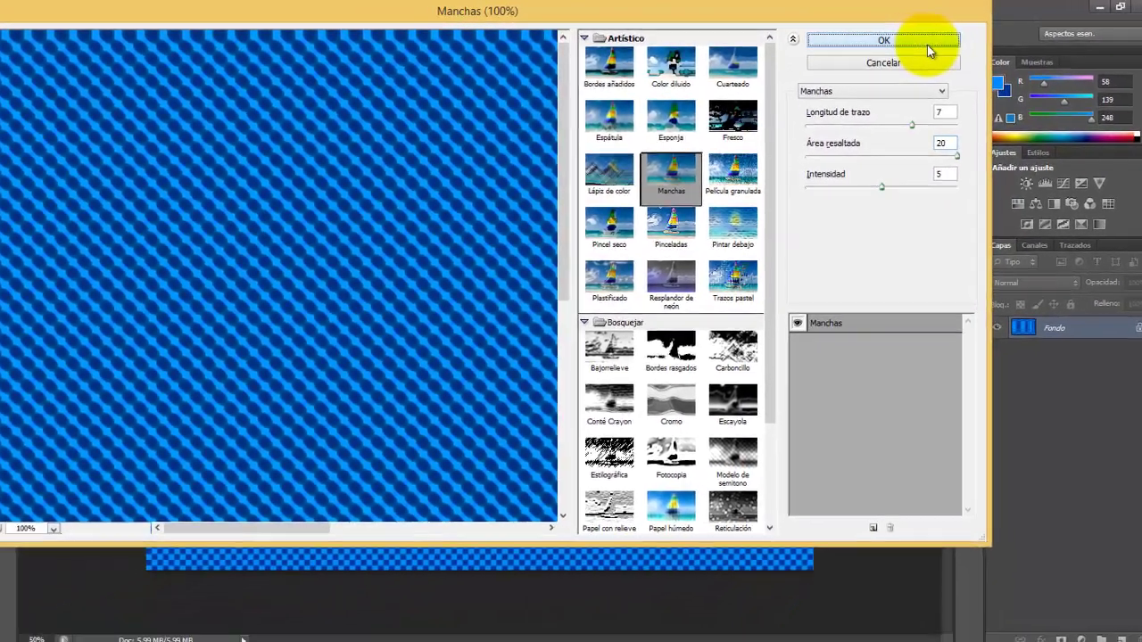
{"action": "left_click", "coordinate": [929, 45]}
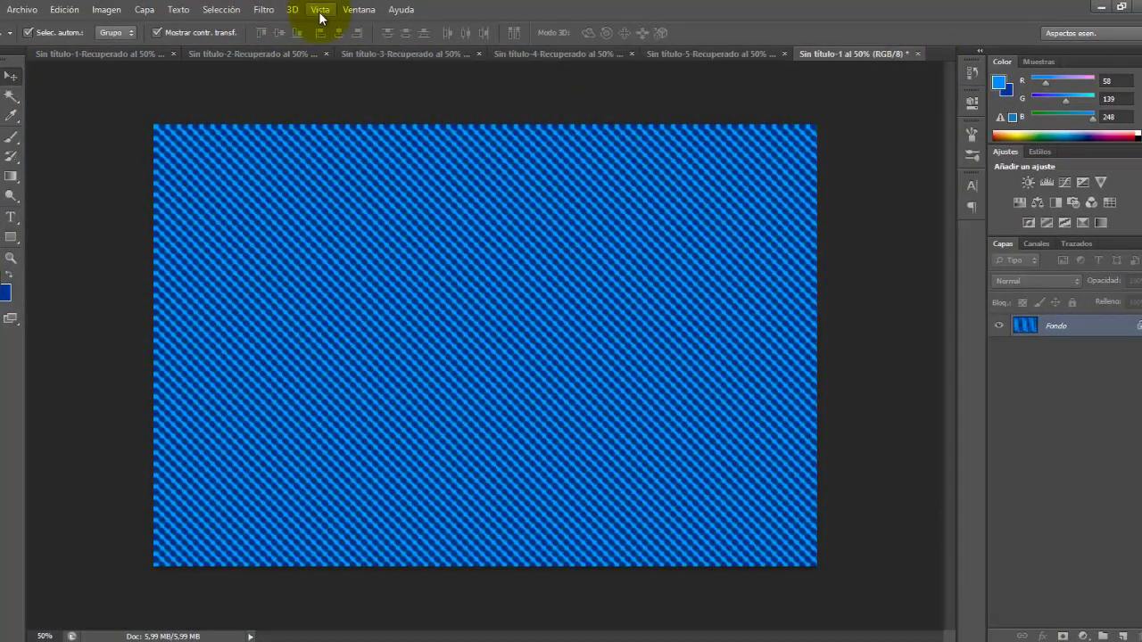
Step: Apply the Granulado texture filter to the Fondo layer with intensity 17, contrast 70 and the Normal grain type
{"action": "left_click", "coordinate": [263, 11]}
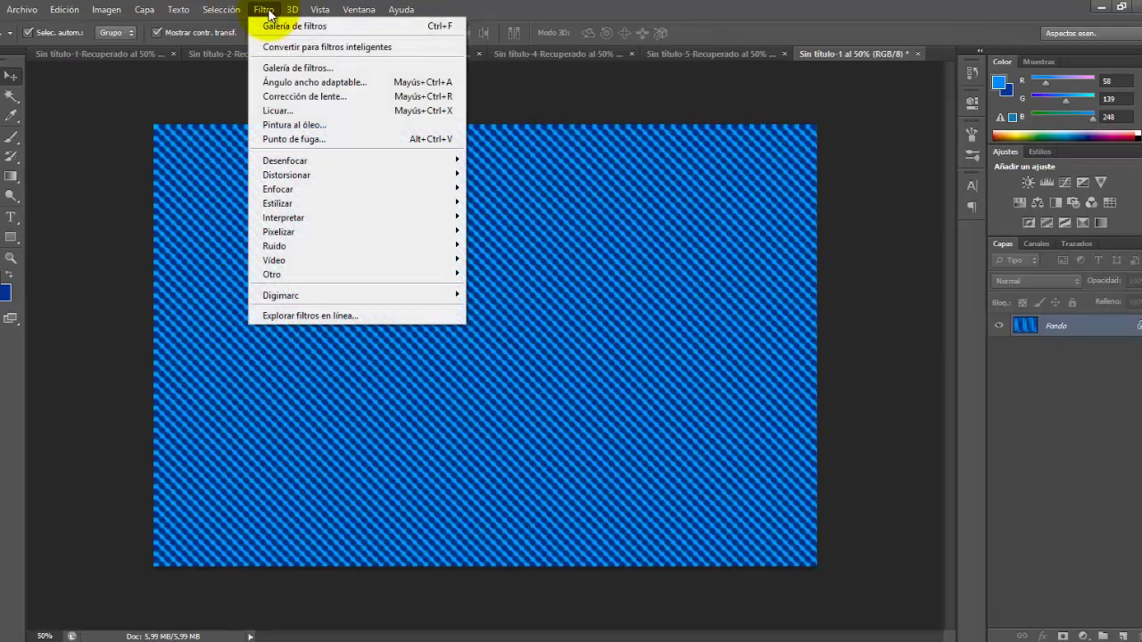
{"action": "left_click", "coordinate": [362, 68]}
{"action": "left_click", "coordinate": [596, 368]}
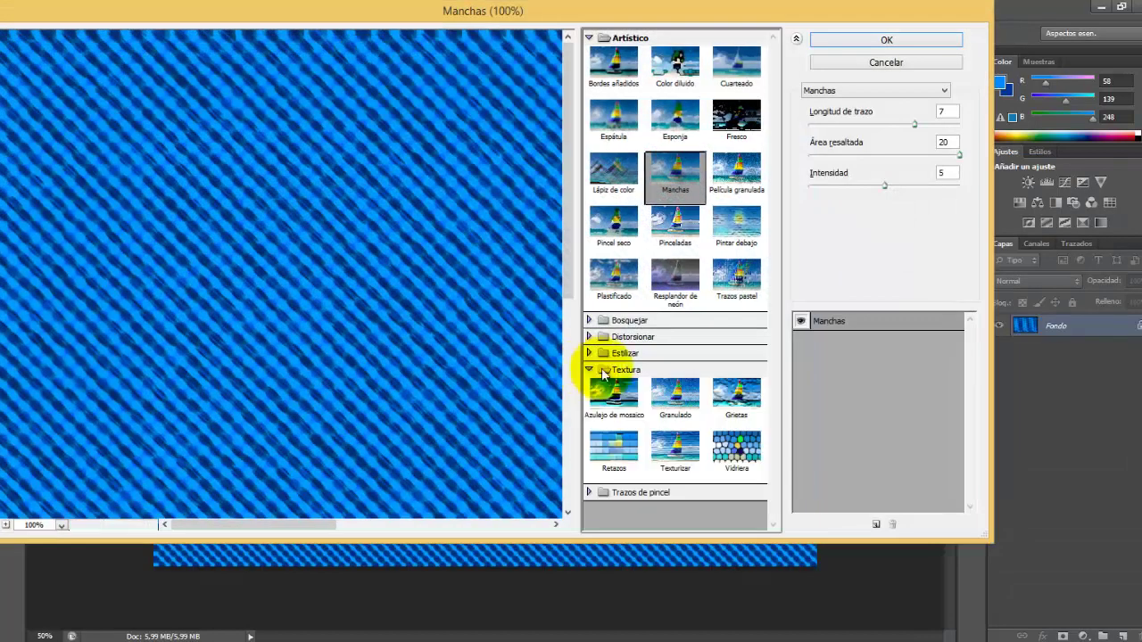
{"action": "left_click", "coordinate": [693, 404]}
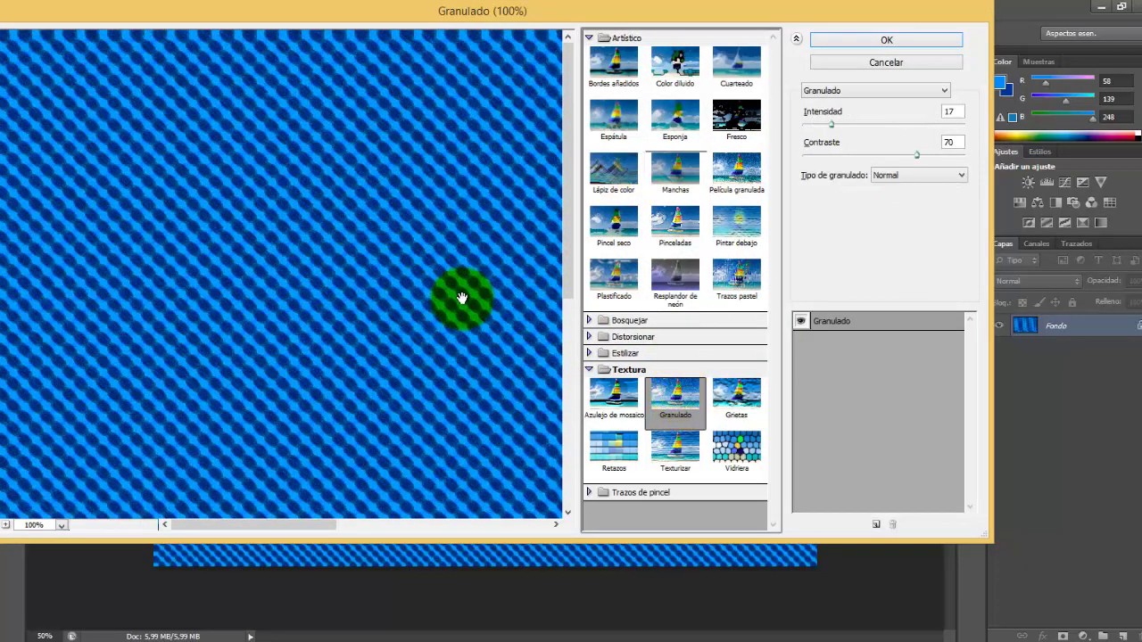
{"action": "left_click", "coordinate": [911, 43]}
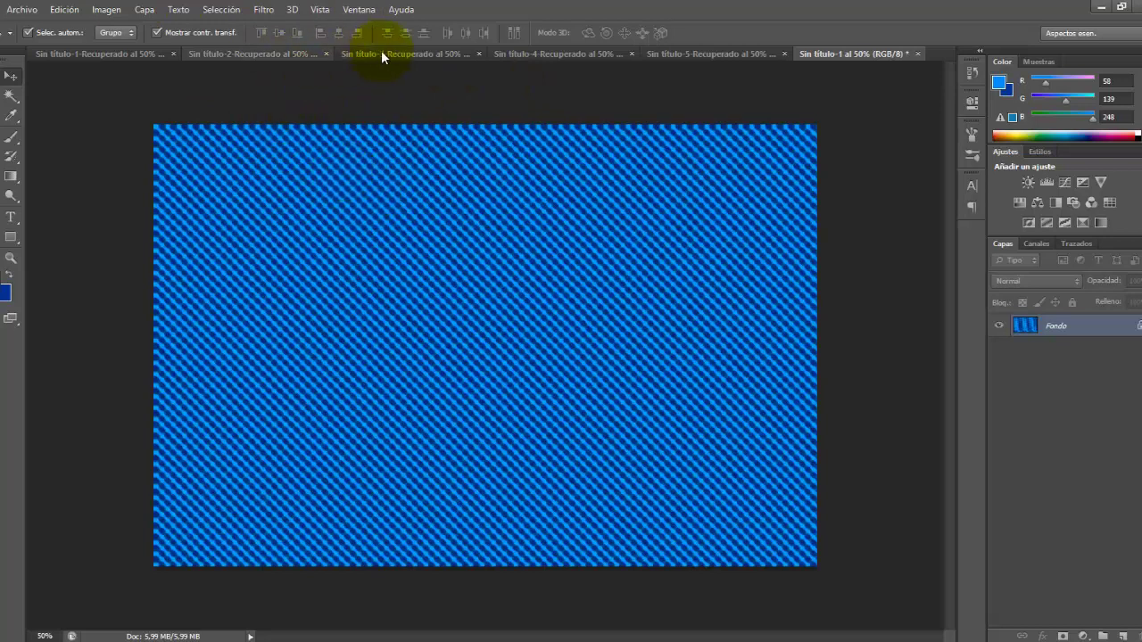
Step: Examine the dashed stitching and lettering in the other open denim designs and return to the new Sin título-1 document
{"action": "left_click", "coordinate": [404, 53]}
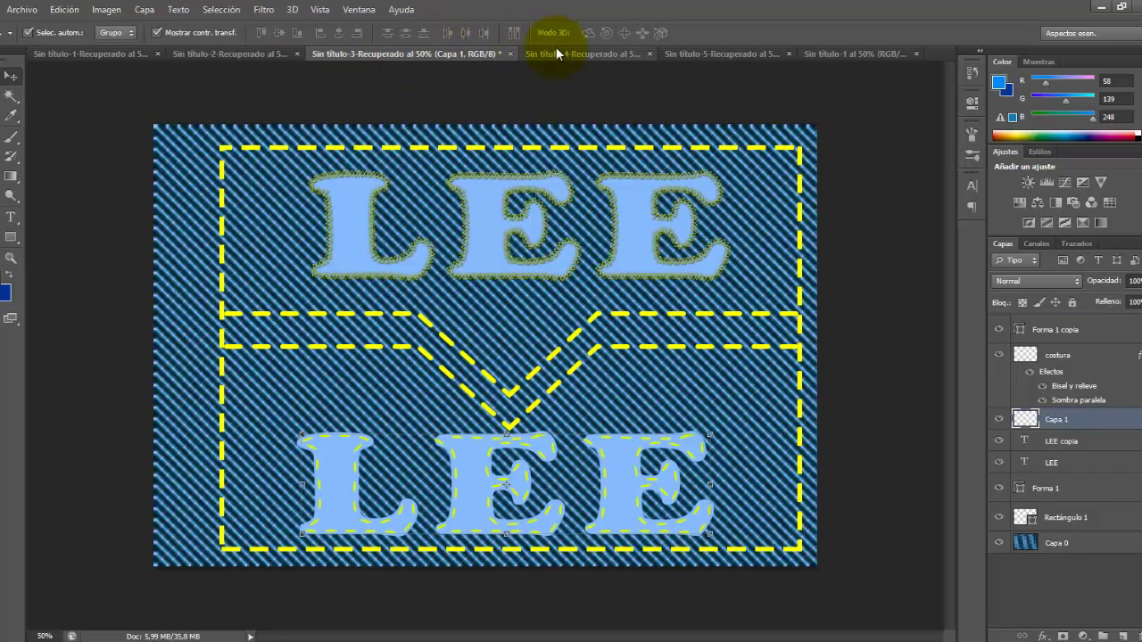
{"action": "left_click", "coordinate": [257, 52]}
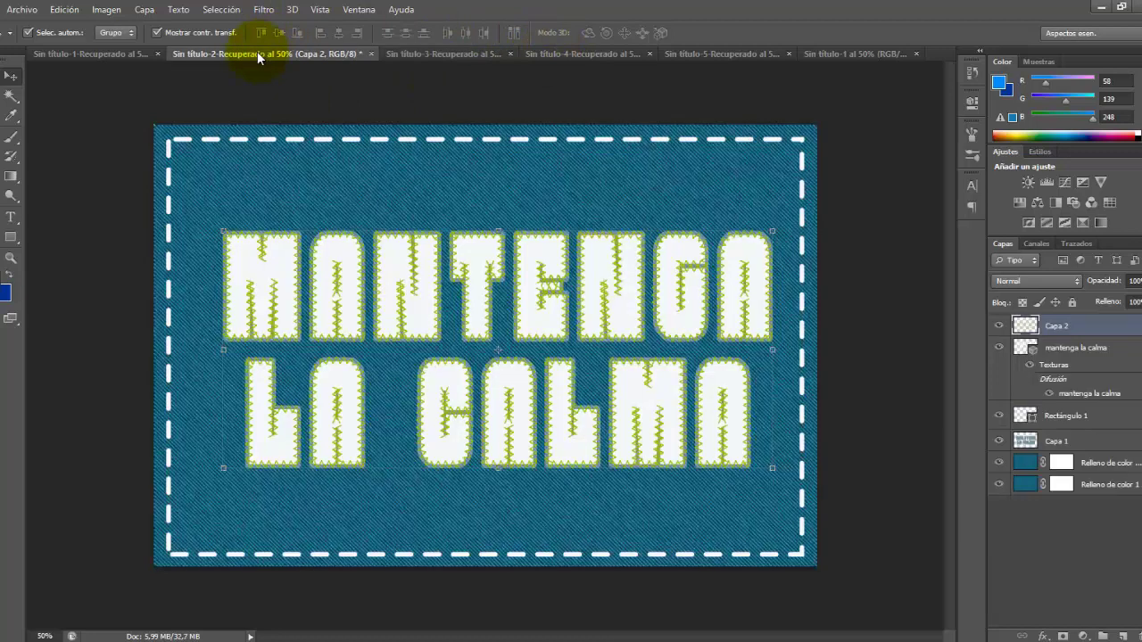
{"action": "left_click", "coordinate": [203, 134]}
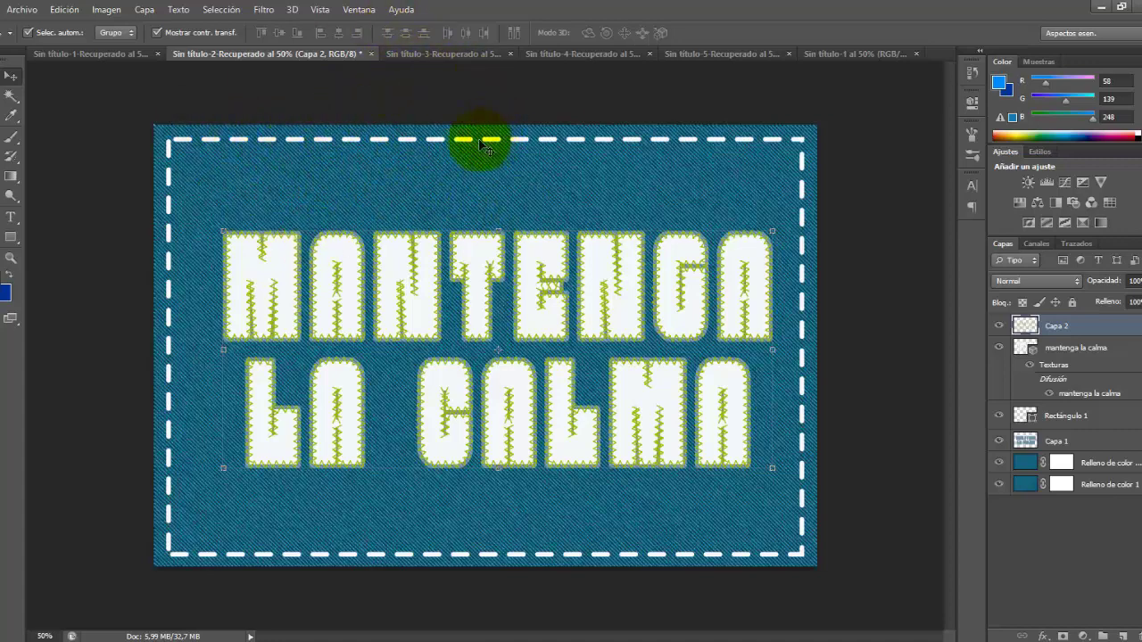
{"action": "left_click", "coordinate": [496, 53]}
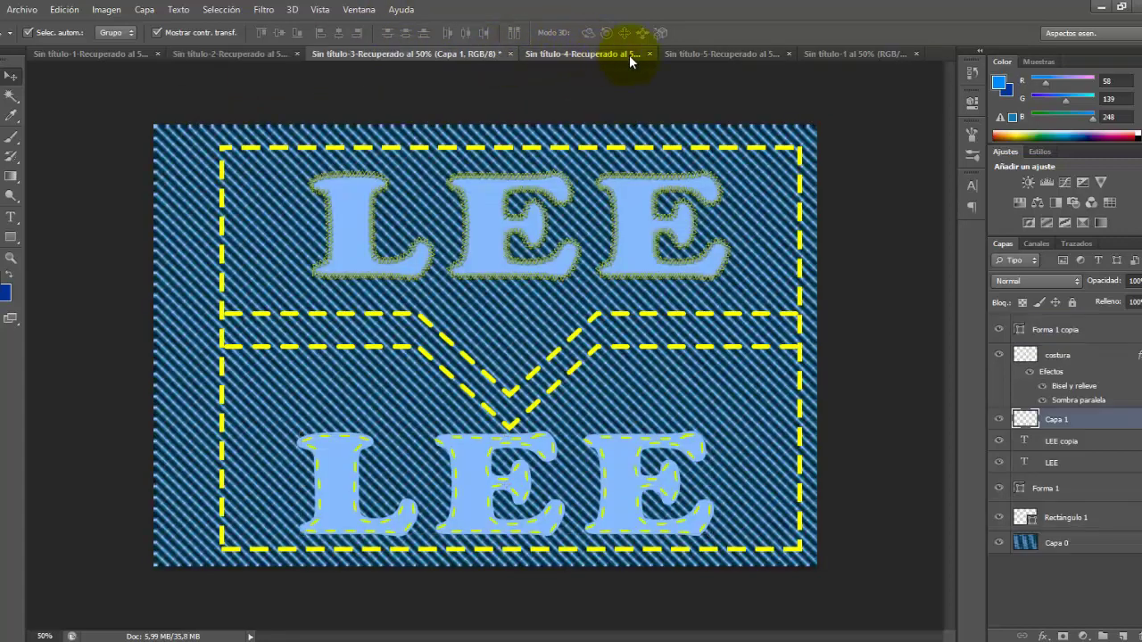
{"action": "left_click", "coordinate": [629, 54]}
{"action": "left_click", "coordinate": [687, 53]}
{"action": "left_click", "coordinate": [887, 52]}
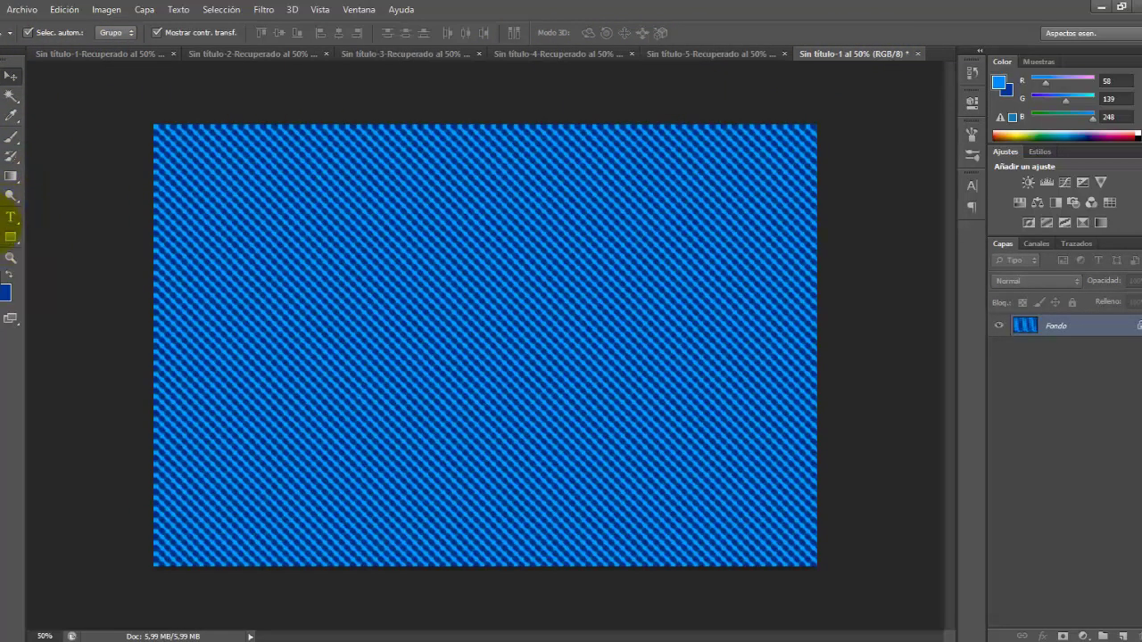
Step: Set up the Rectangle tool to draw shapes with no fill and a yellow stroke
{"action": "left_click", "coordinate": [11, 241]}
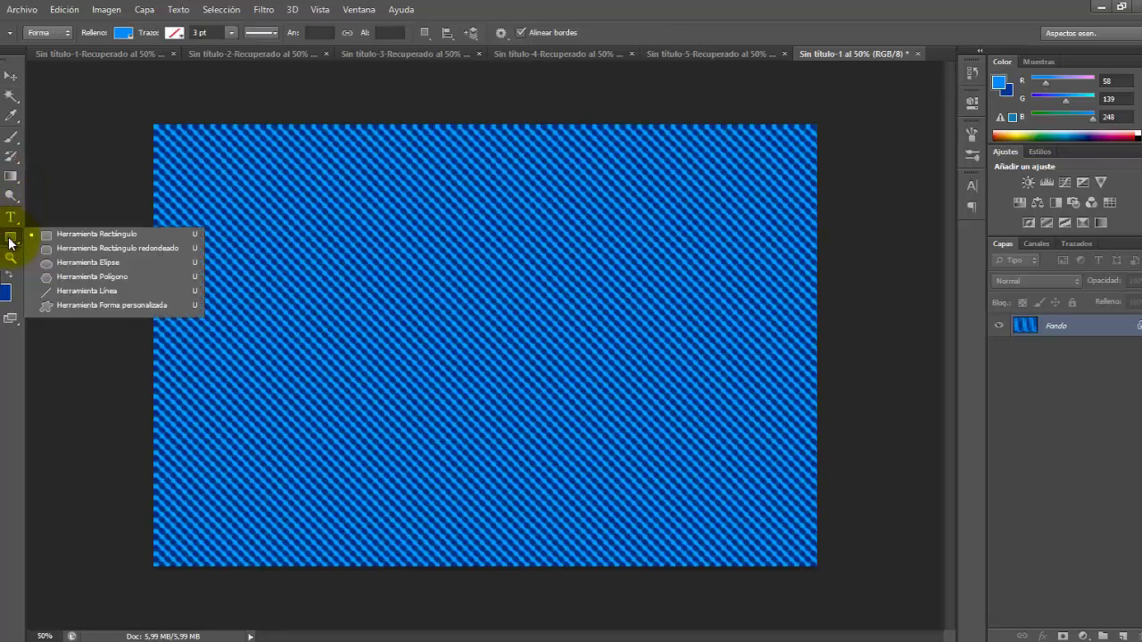
{"action": "left_click", "coordinate": [92, 237]}
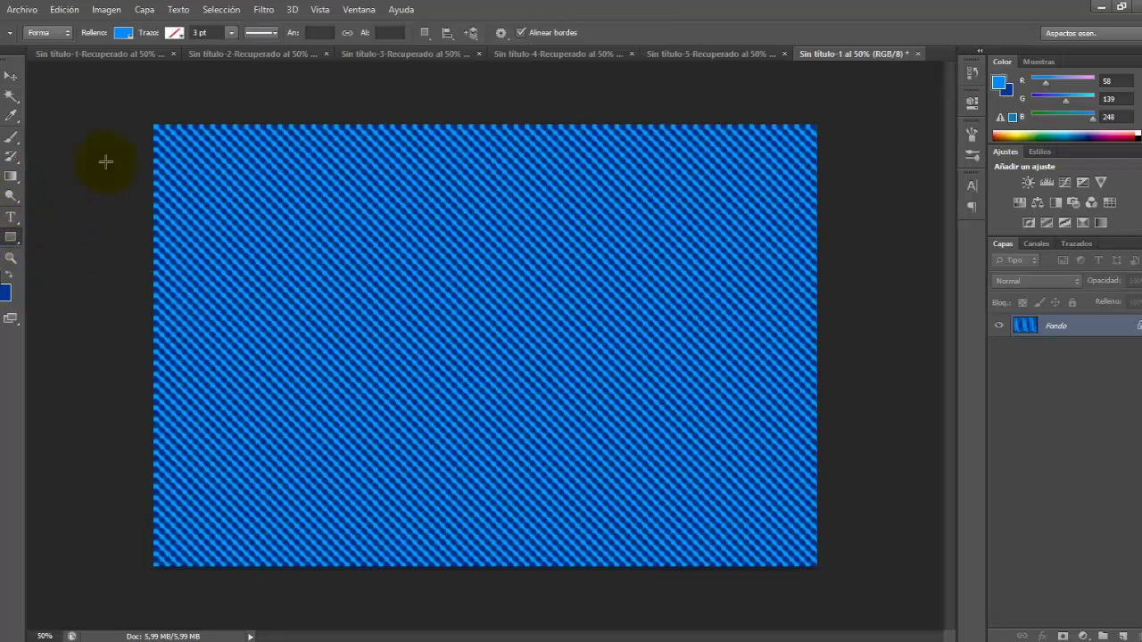
{"action": "left_click", "coordinate": [118, 34]}
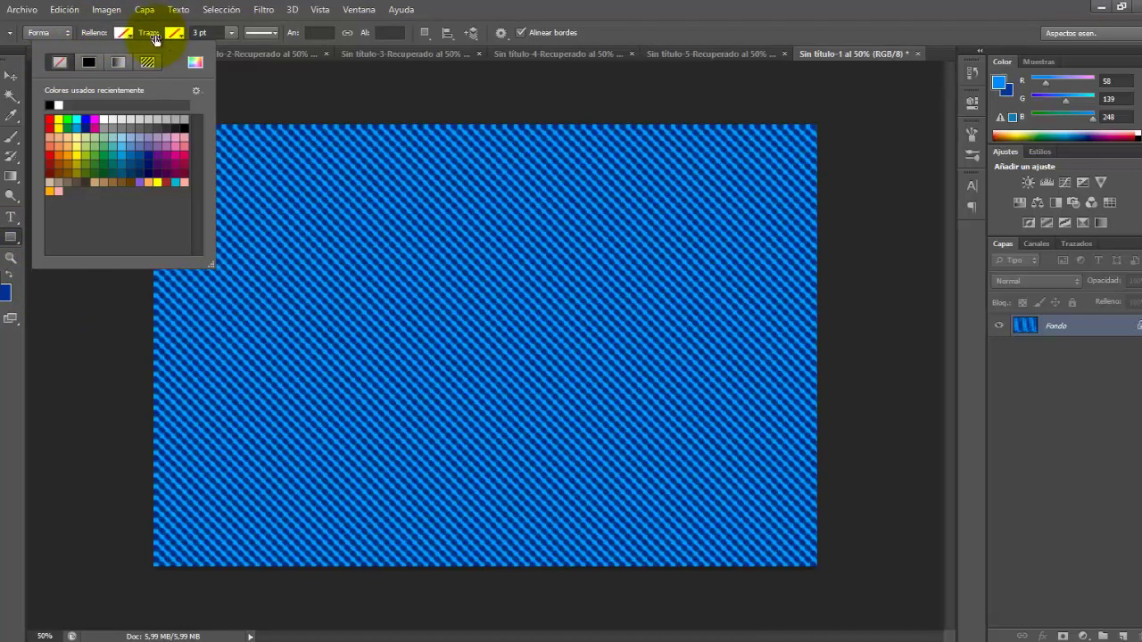
{"action": "left_click", "coordinate": [154, 37]}
{"action": "left_click", "coordinate": [178, 37]}
{"action": "left_click", "coordinate": [111, 61]}
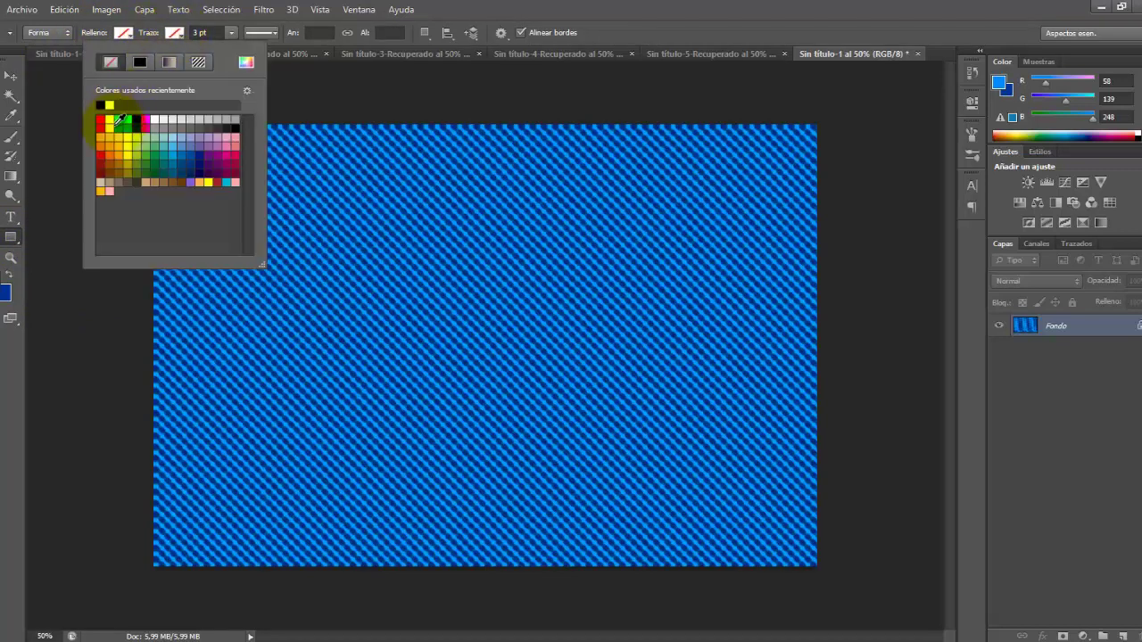
{"action": "left_click", "coordinate": [110, 106]}
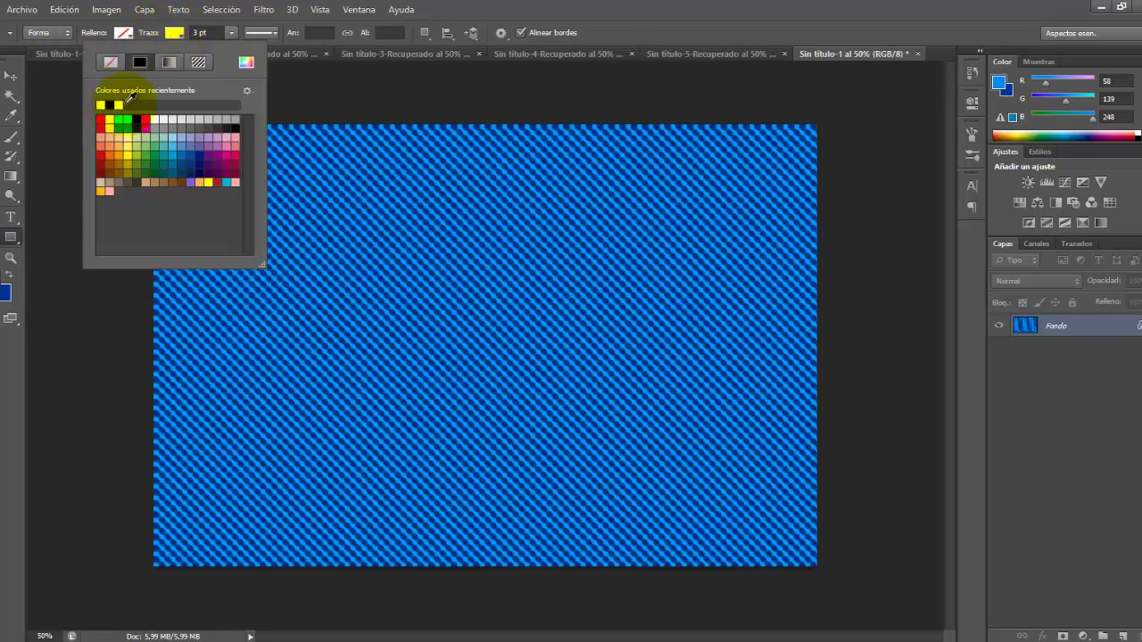
Step: Set the stroke to the dashed line style and draw a rectangle about 1730 × 1113 px just inside the canvas edges
{"action": "left_click", "coordinate": [262, 33]}
{"action": "left_click", "coordinate": [259, 32]}
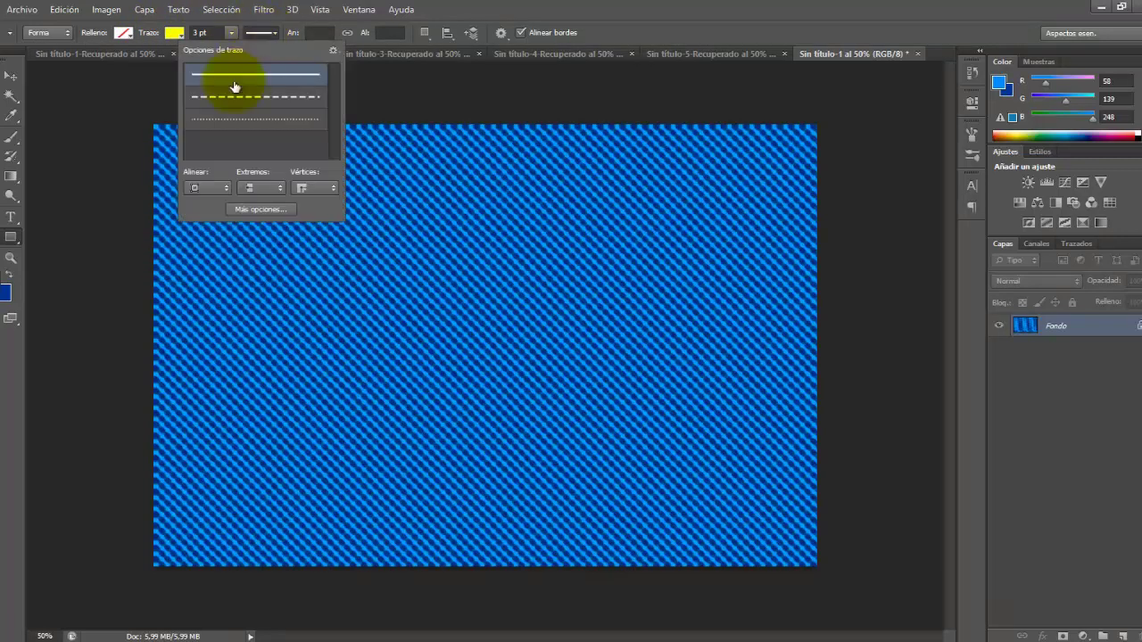
{"action": "left_click", "coordinate": [206, 103]}
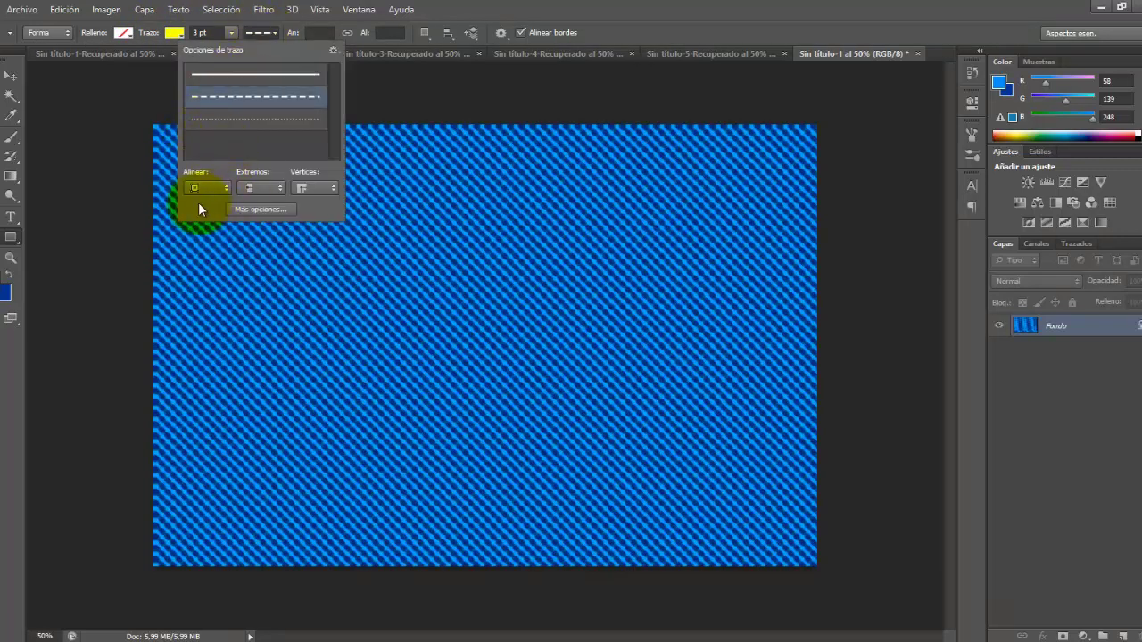
{"action": "mouse_move", "coordinate": [162, 136]}
{"action": "left_mouse_down"}
{"action": "mouse_move", "coordinate": [783, 456]}
{"action": "mouse_move", "coordinate": [807, 555]}
{"action": "left_mouse_up"}
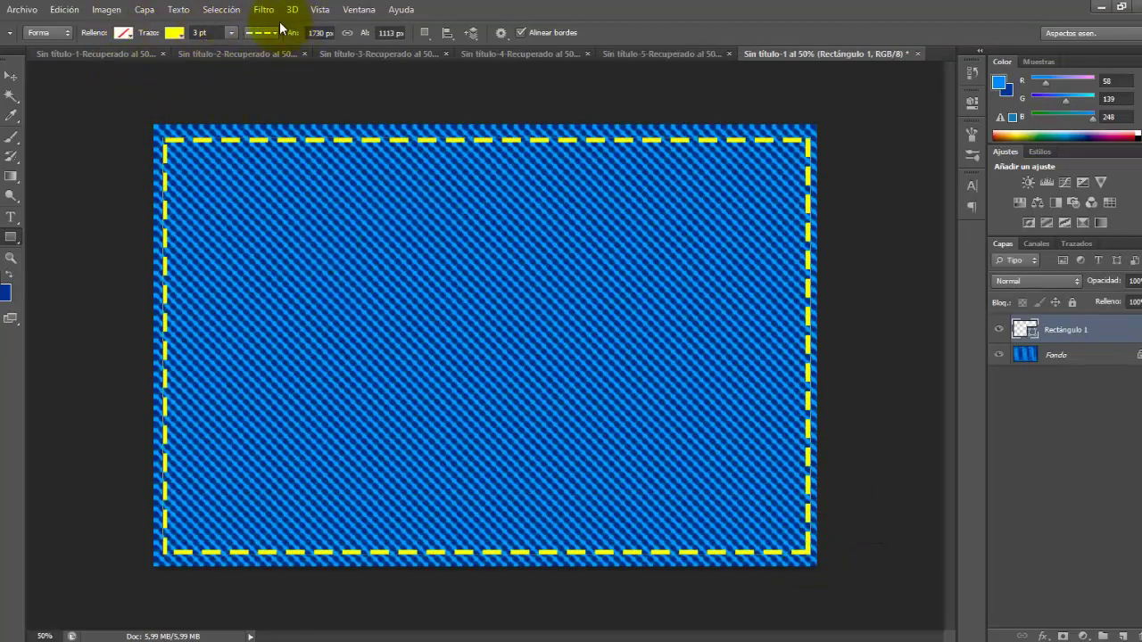
Step: Customize the rectangle's dashed stroke with Redondo ends, a dash length of 2 and a gap of 2
{"action": "left_click", "coordinate": [258, 31]}
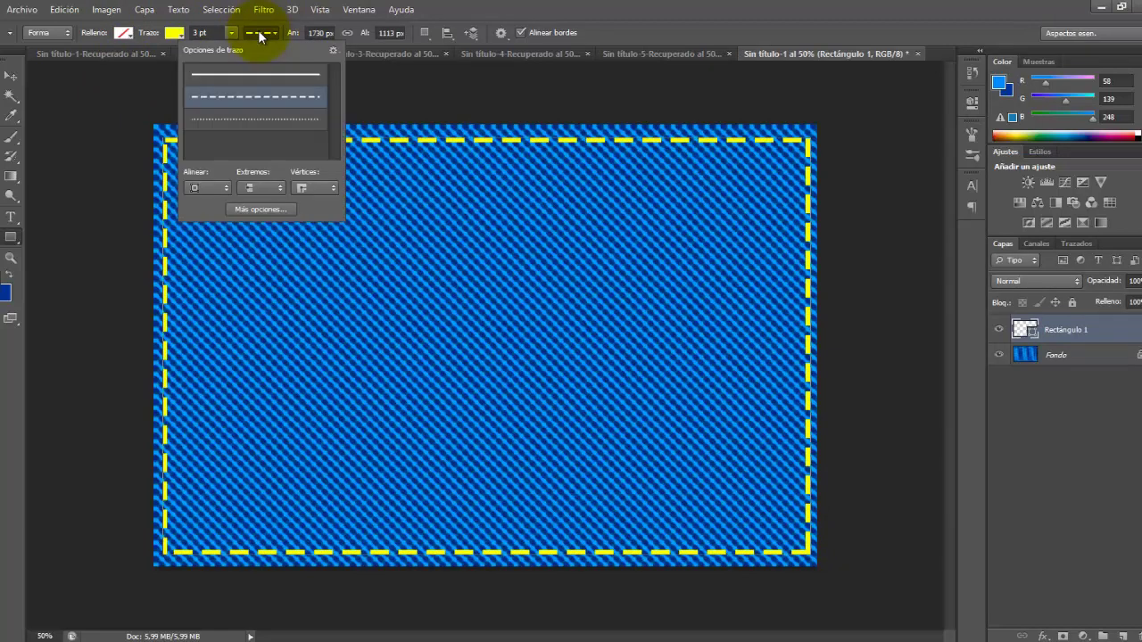
{"action": "left_click", "coordinate": [261, 209]}
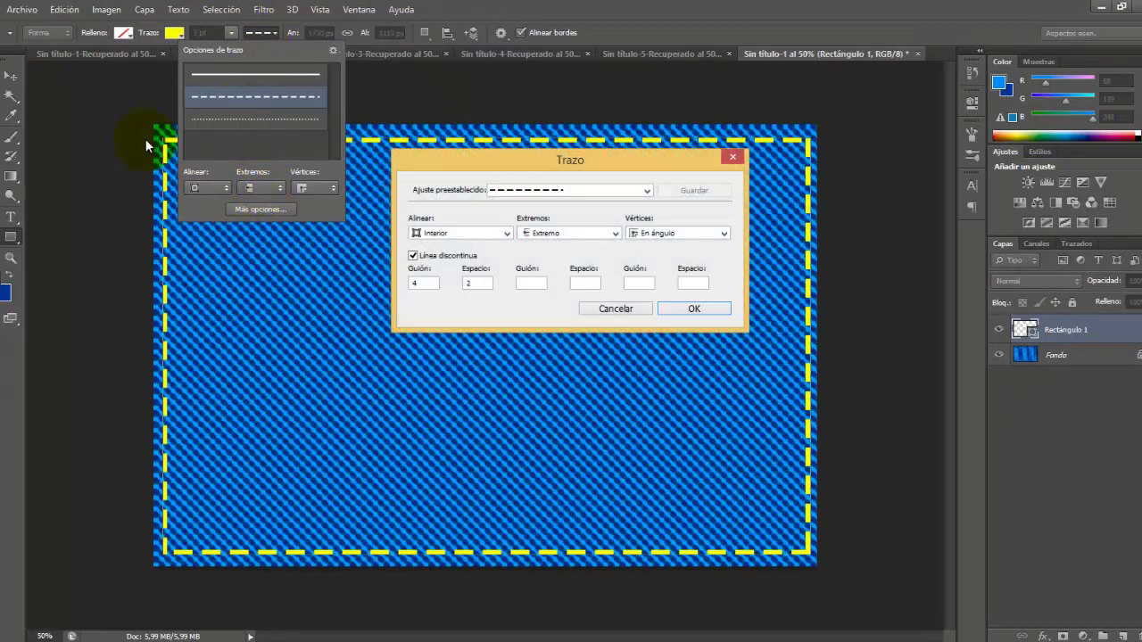
{"action": "left_click", "coordinate": [616, 233]}
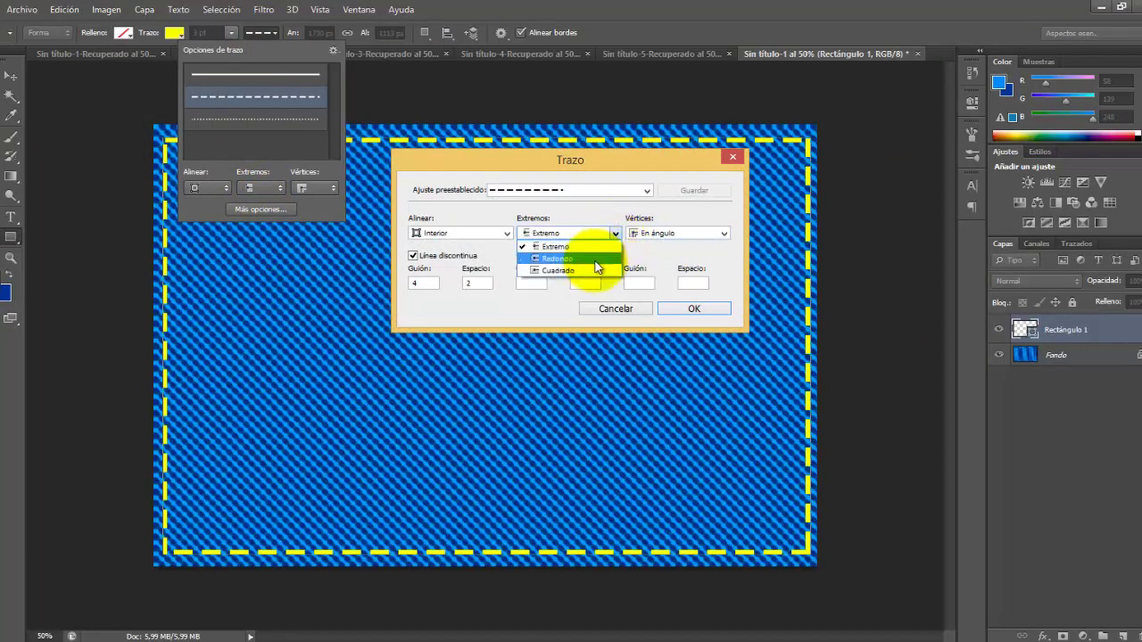
{"action": "left_click", "coordinate": [596, 259]}
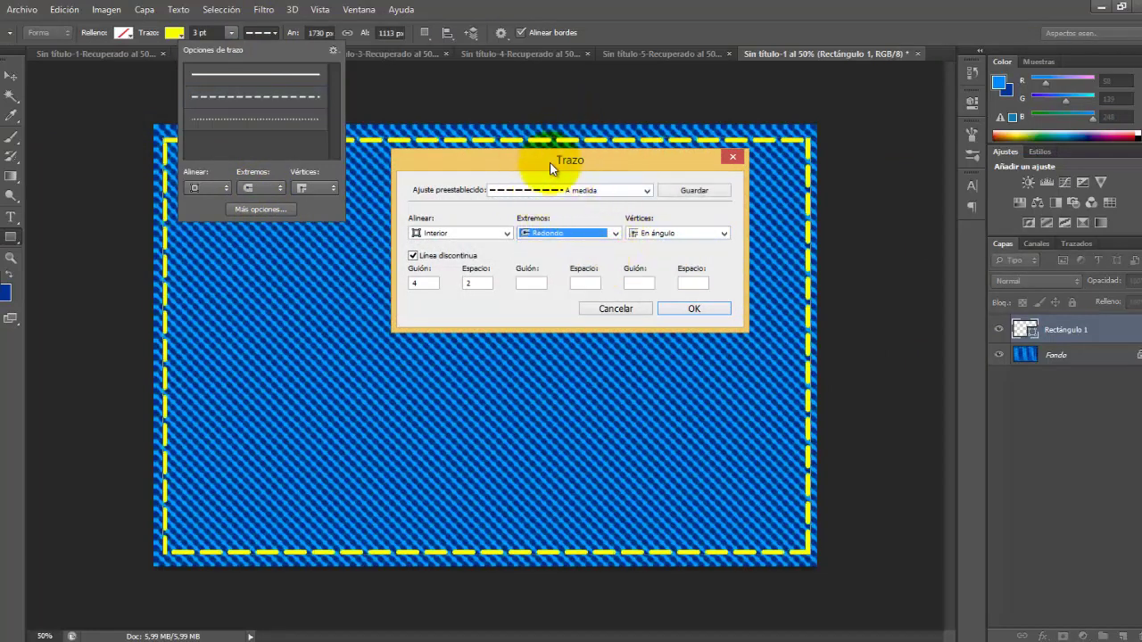
{"action": "double_click", "coordinate": [420, 283]}
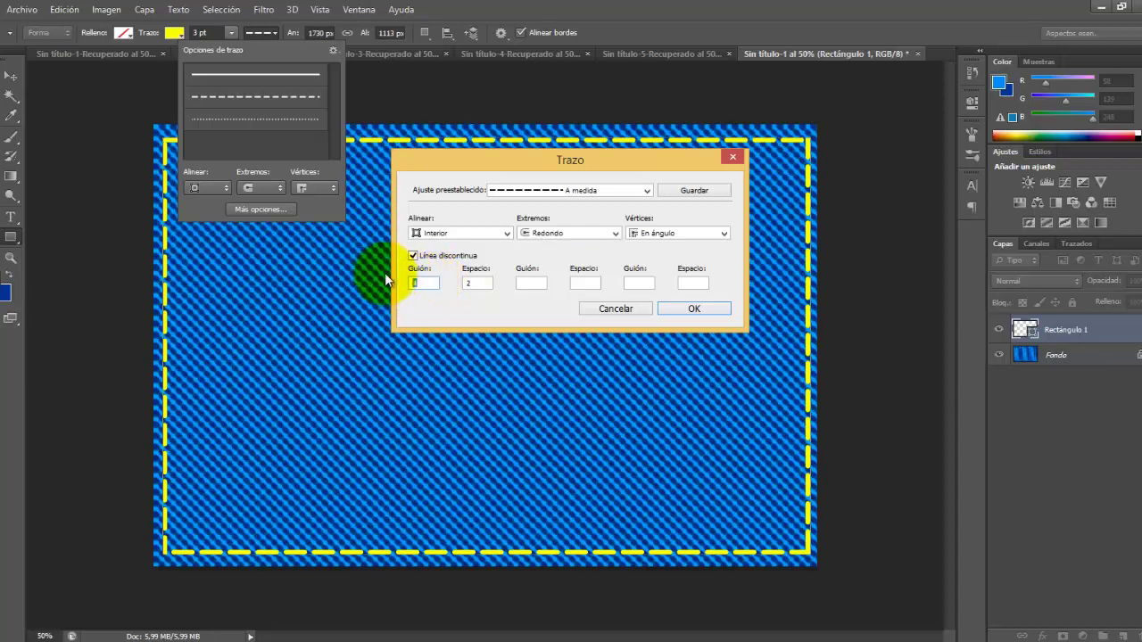
{"action": "type", "text": "2"}
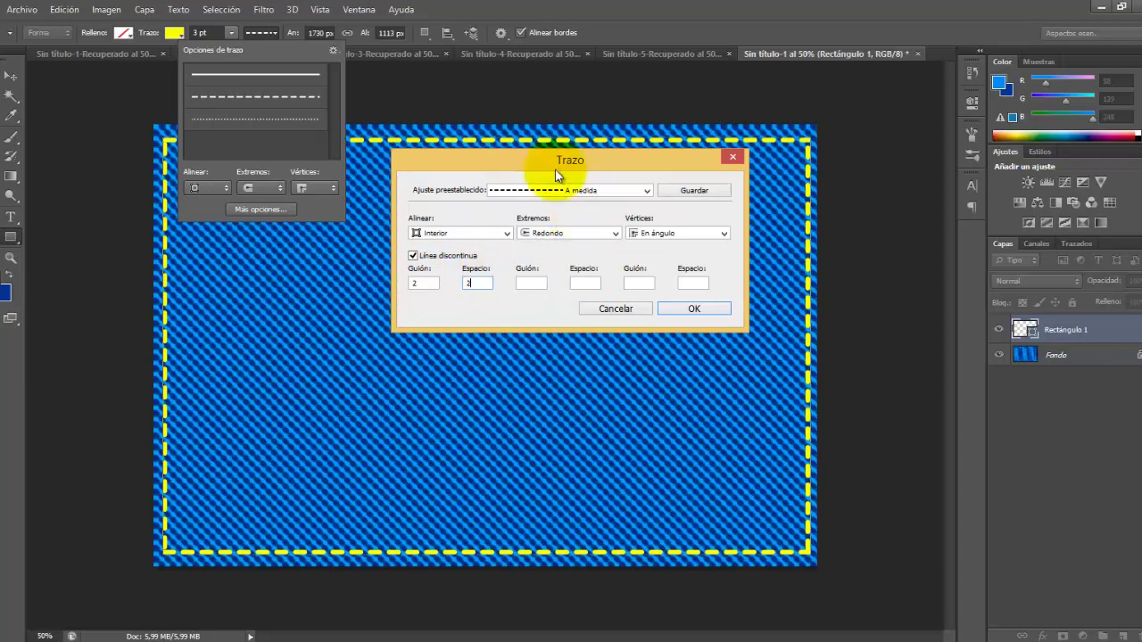
{"action": "left_click", "coordinate": [695, 309]}
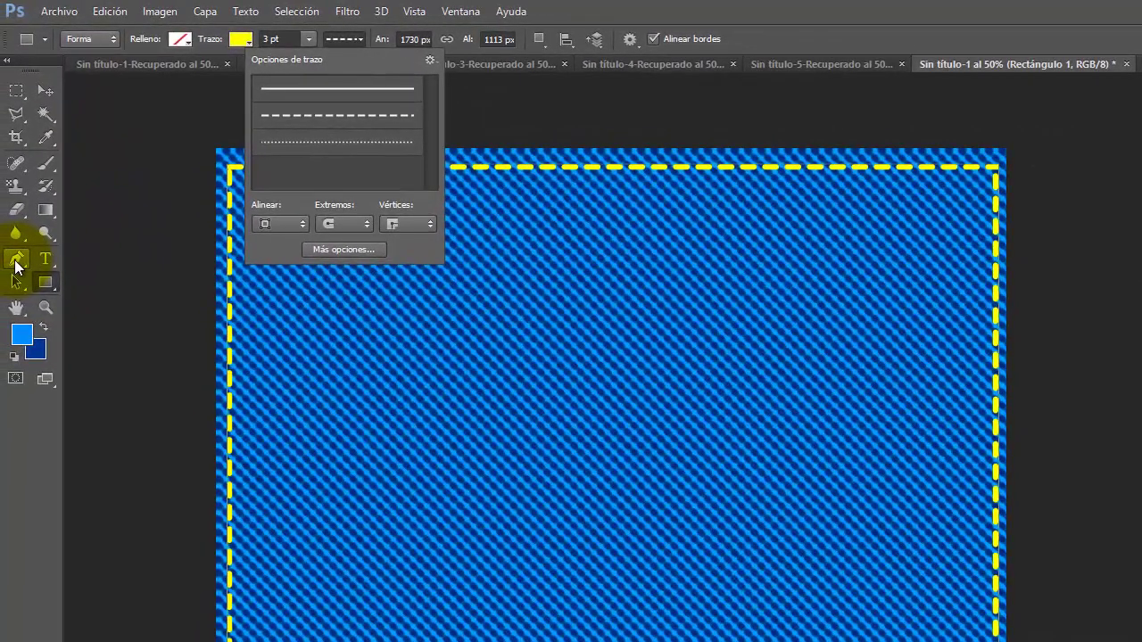
Step: Look at the Pen tool and the stitching in the Sin título-4 and Sin título-5 designs, returning to Sin título-1
{"action": "left_click", "coordinate": [15, 265]}
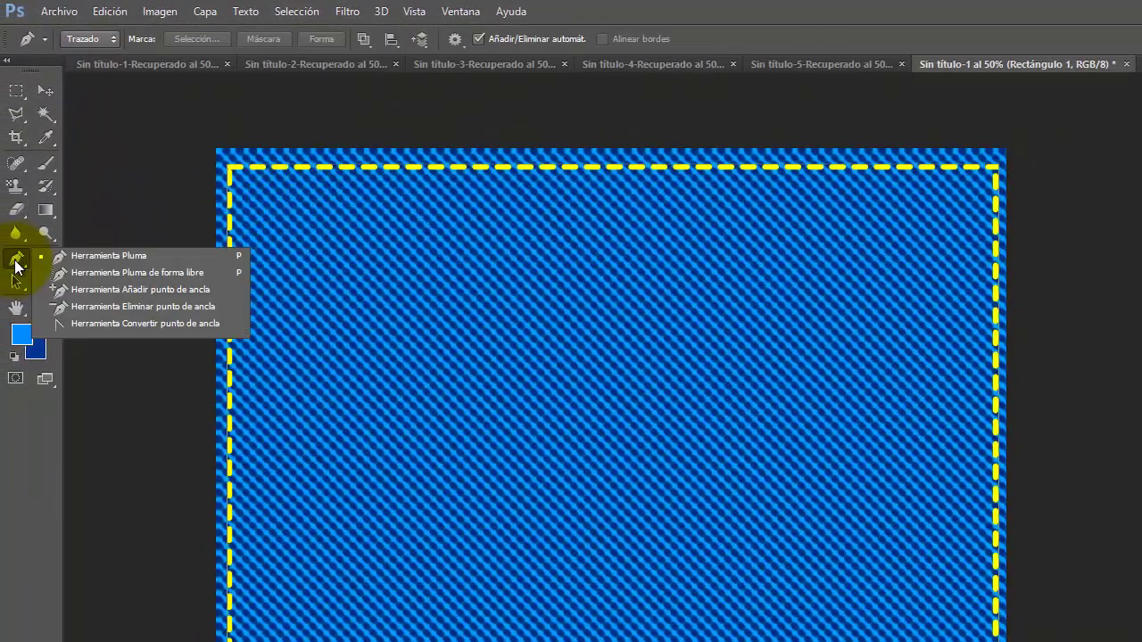
{"action": "left_click", "coordinate": [102, 259]}
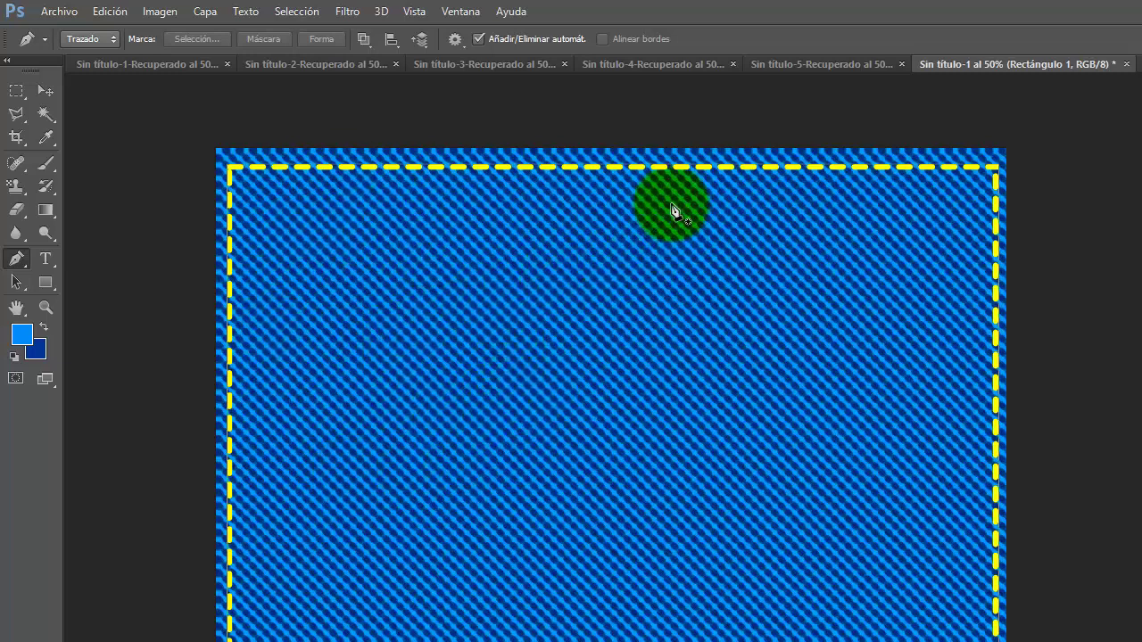
{"action": "left_click", "coordinate": [664, 64]}
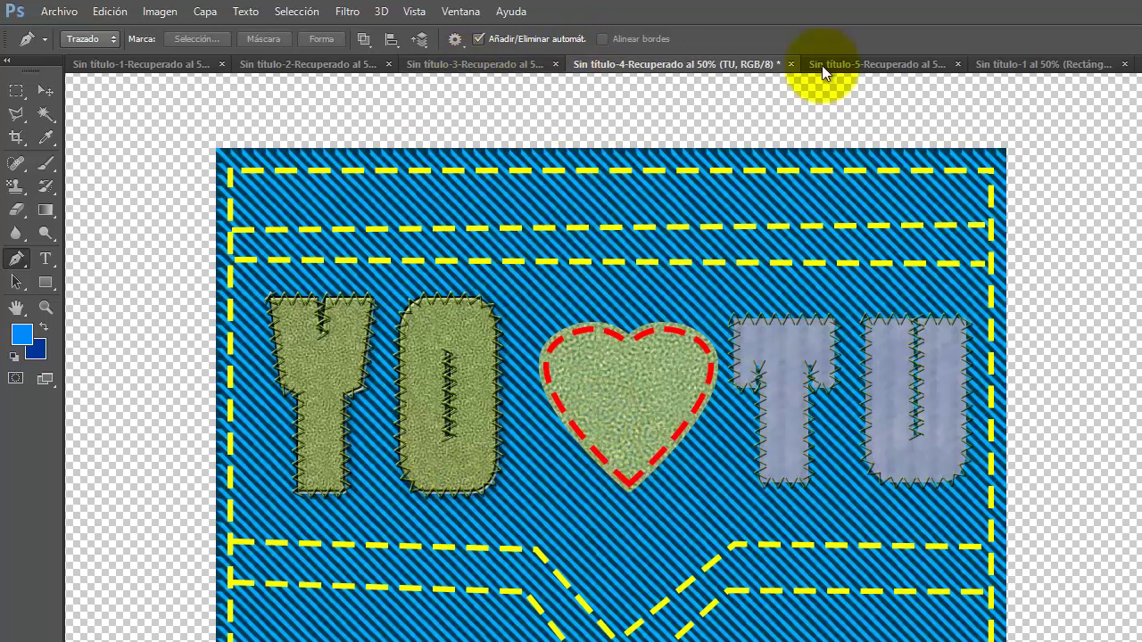
{"action": "left_click", "coordinate": [868, 62]}
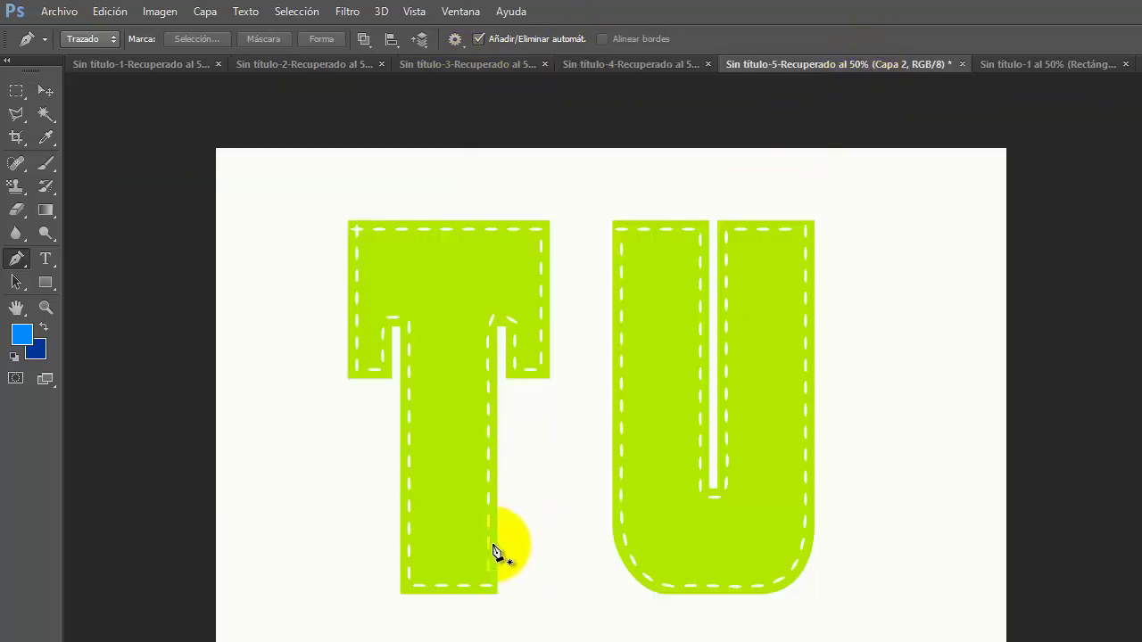
{"action": "left_click", "coordinate": [1055, 63]}
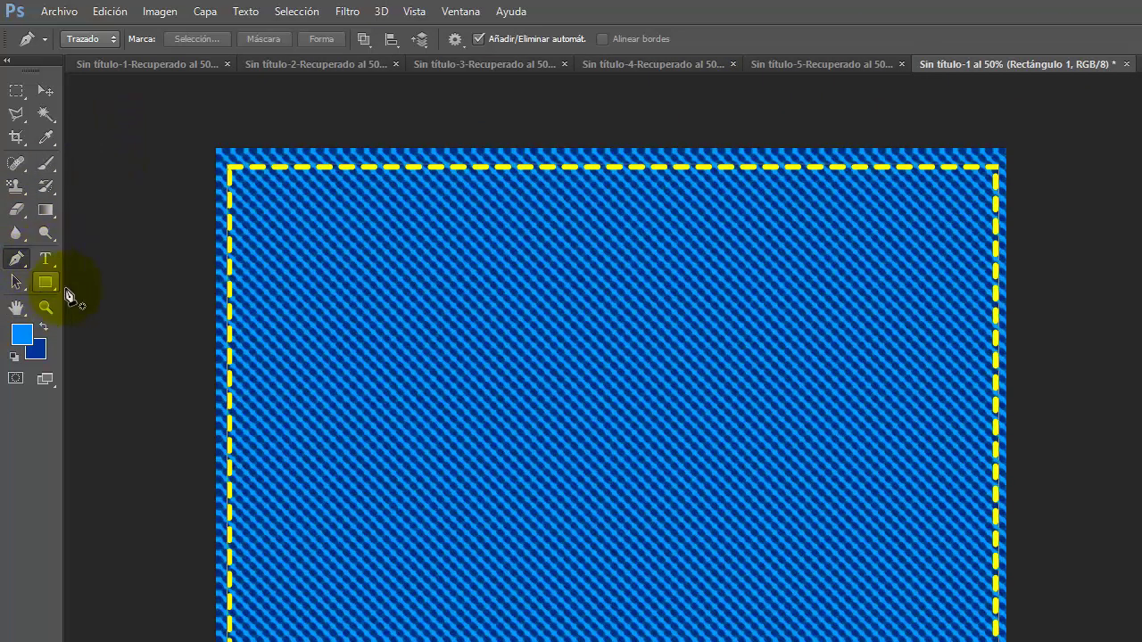
Step: Add the large text JEAN across the denim, load its letter outlines as a selection and create a new layer above it
{"action": "left_click", "coordinate": [45, 261]}
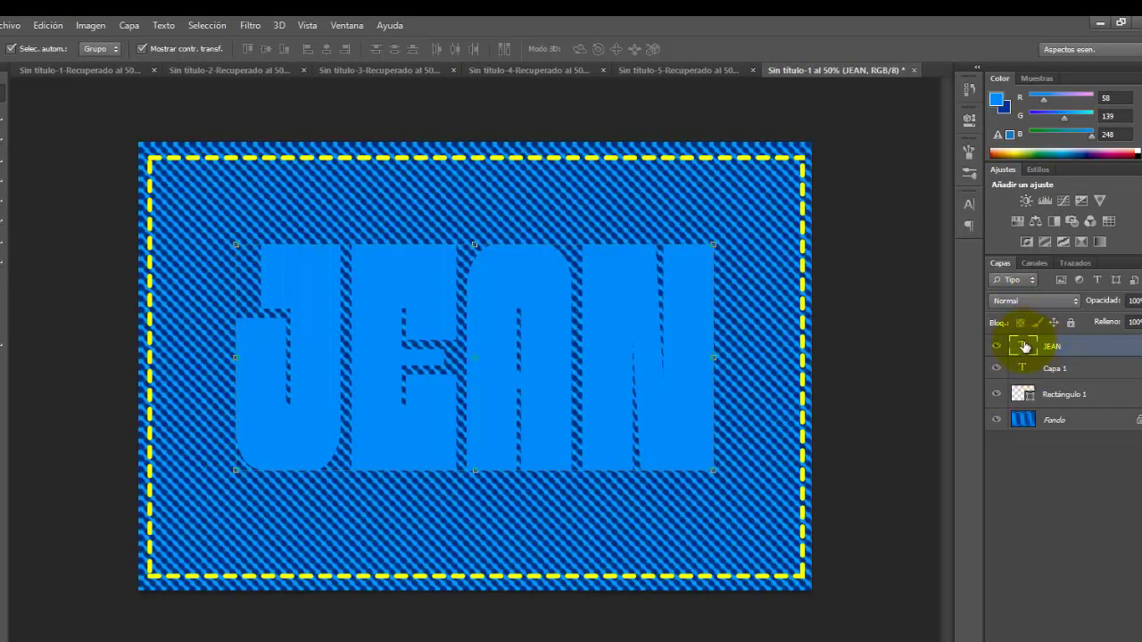
{"action": "left_click", "coordinate": [1031, 371], "text": "ctrl"}
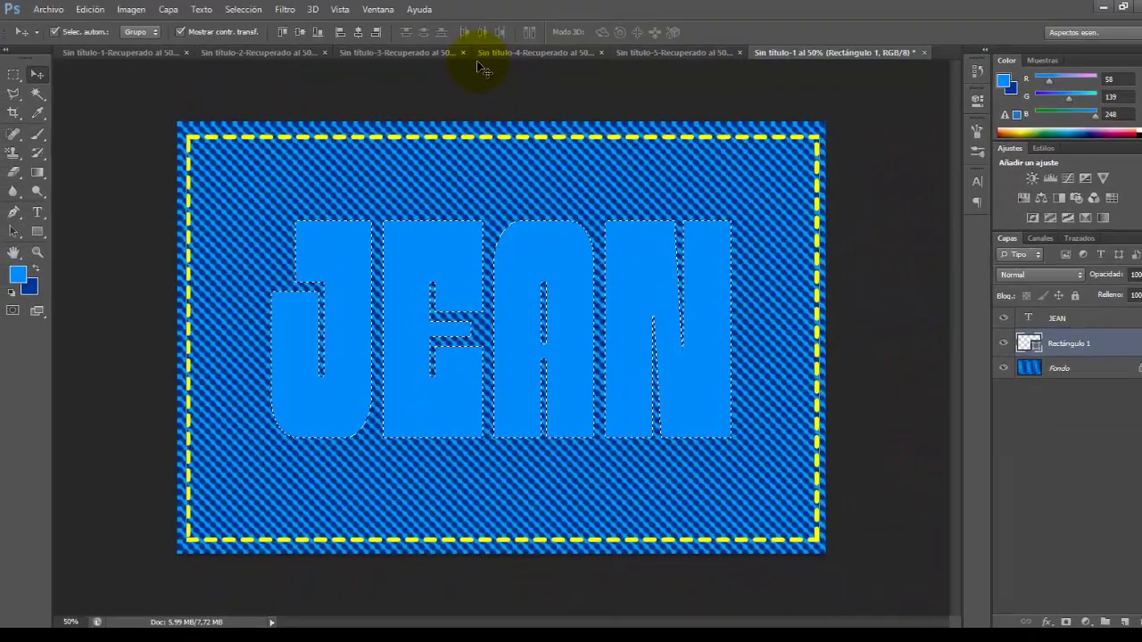
{"action": "left_click", "coordinate": [1074, 321]}
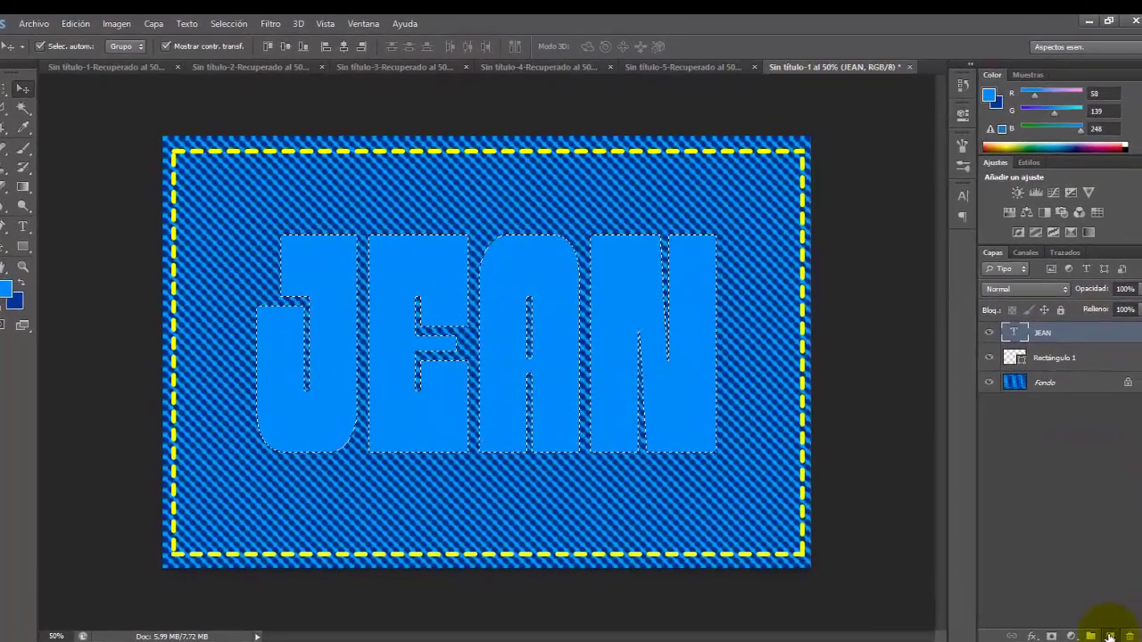
{"action": "left_click", "coordinate": [1123, 623]}
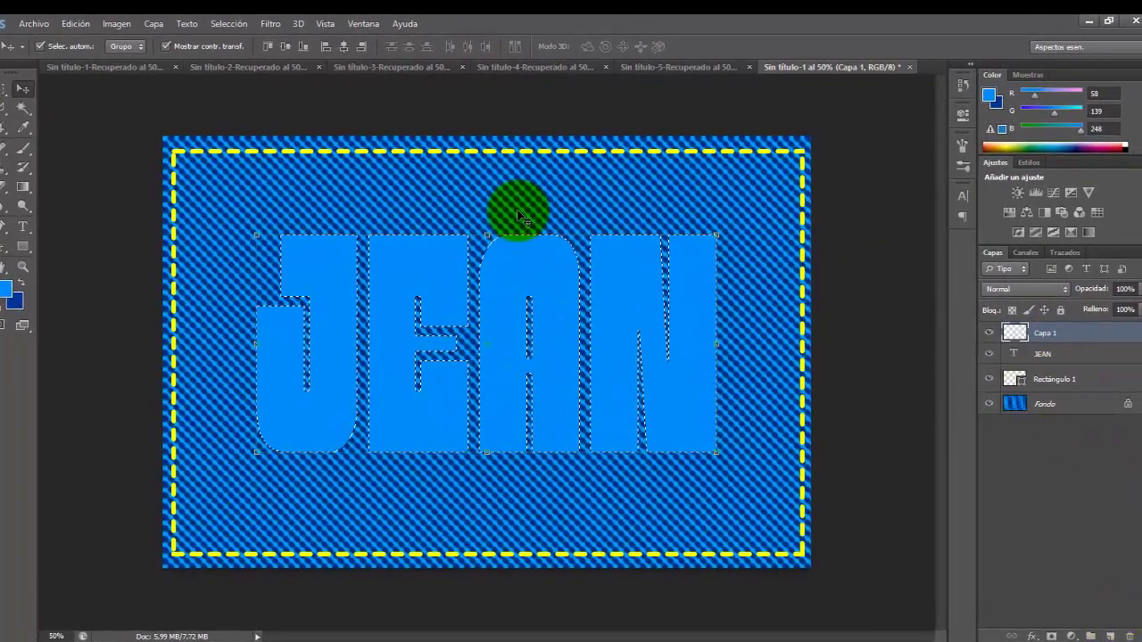
Step: Contract the JEAN letter selection by 20 pixels and convert it into a work path
{"action": "left_click", "coordinate": [229, 25]}
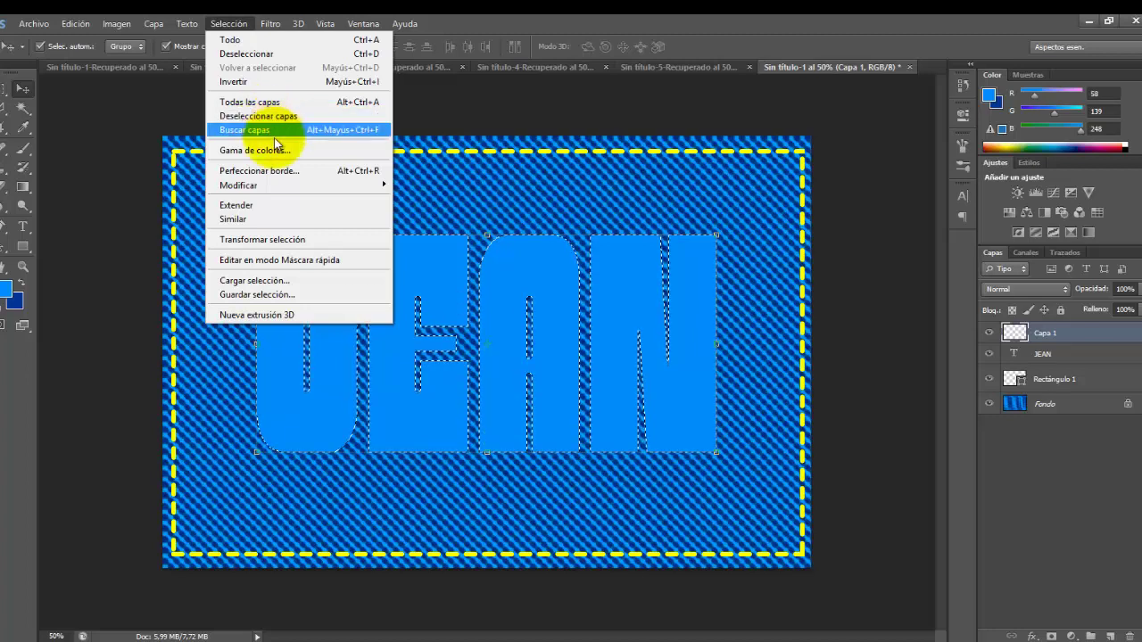
{"action": "mouse_move", "coordinate": [302, 185]}
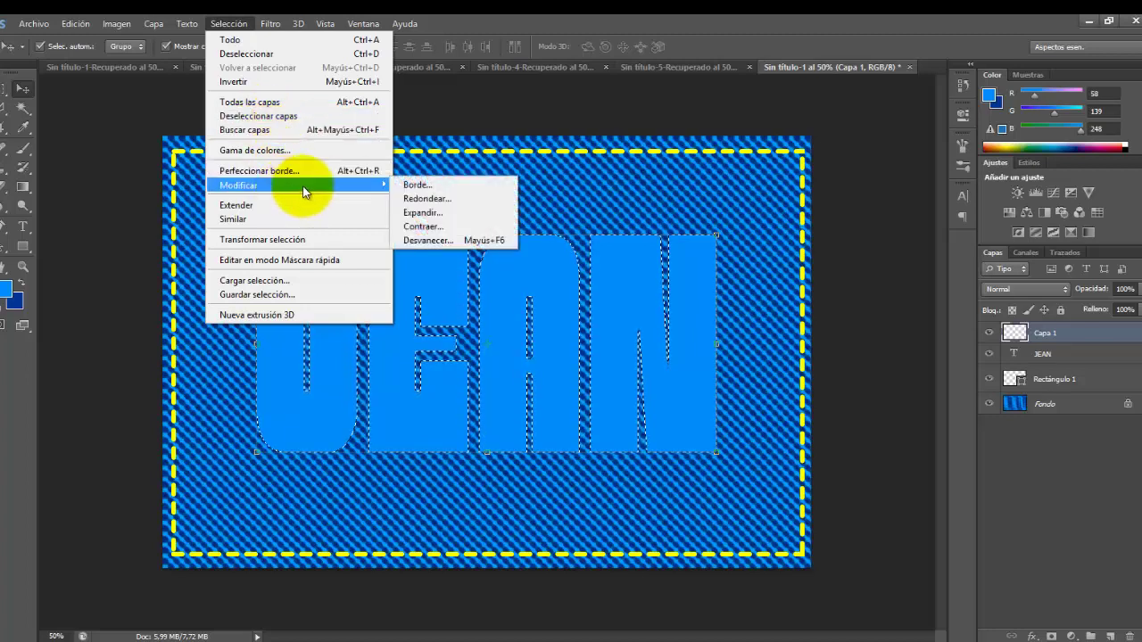
{"action": "left_click", "coordinate": [446, 224]}
{"action": "type", "text": "20"}
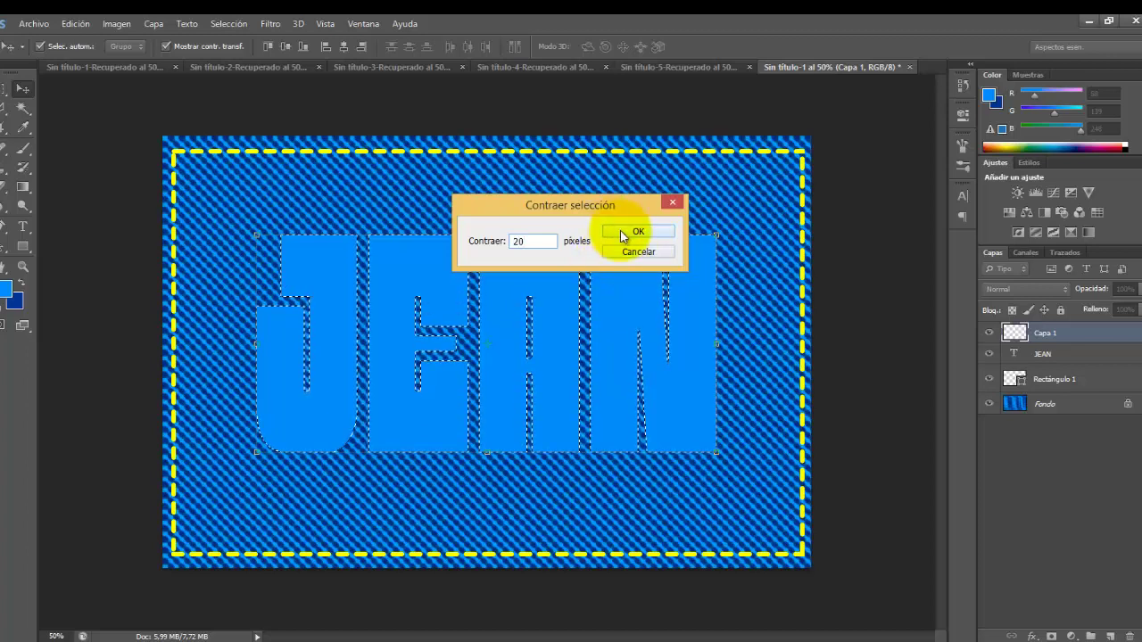
{"action": "left_click", "coordinate": [620, 230]}
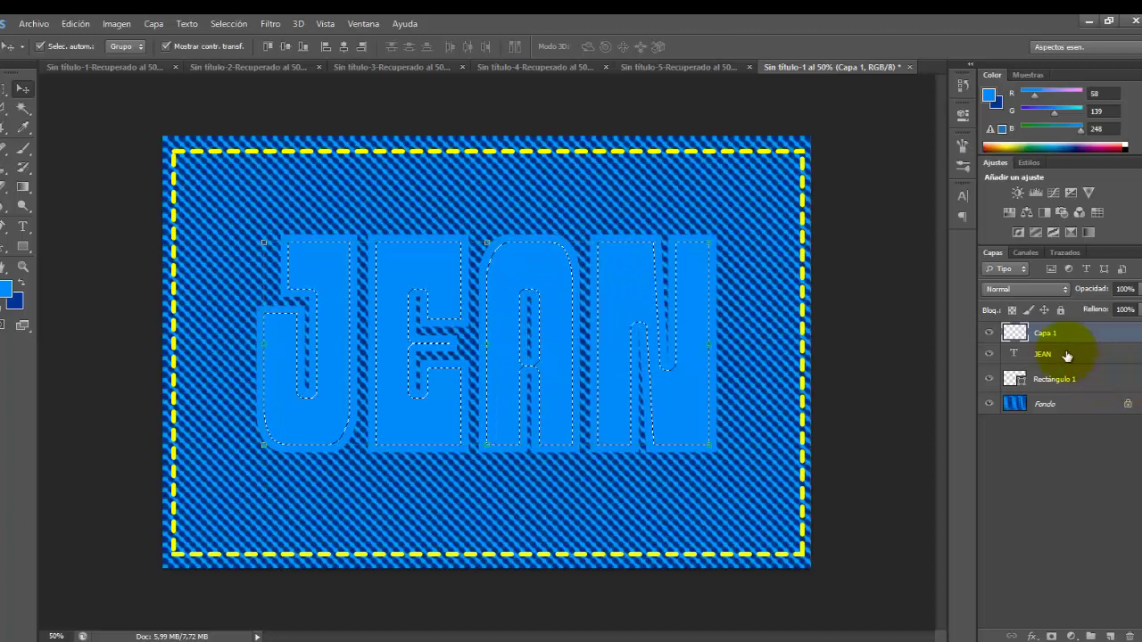
{"action": "left_click", "coordinate": [1064, 252]}
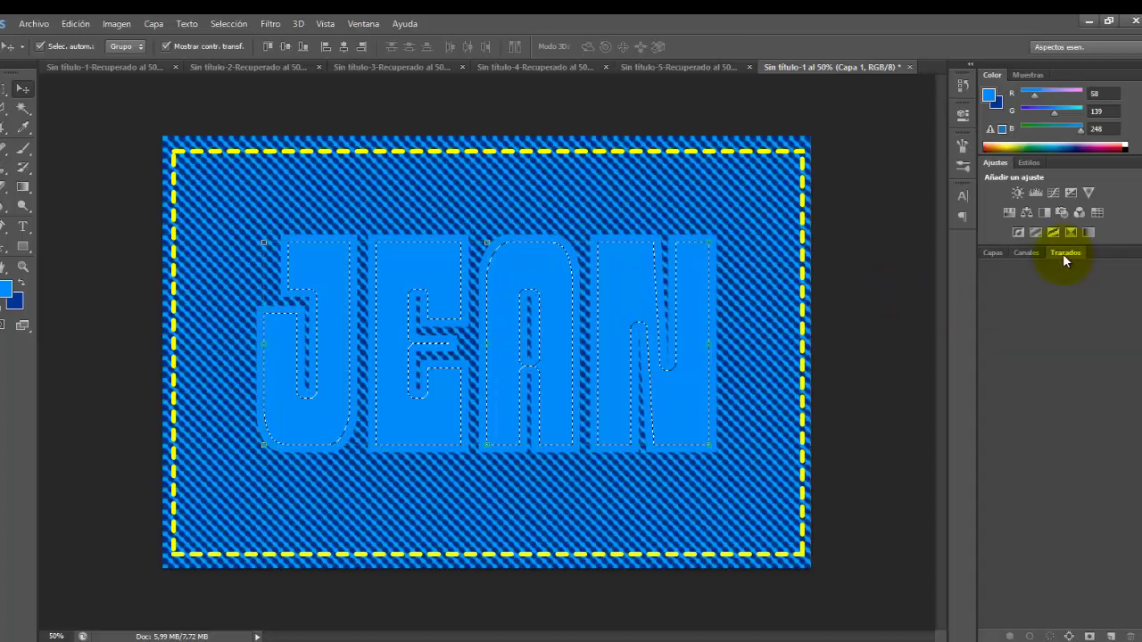
{"action": "left_click", "coordinate": [1068, 636]}
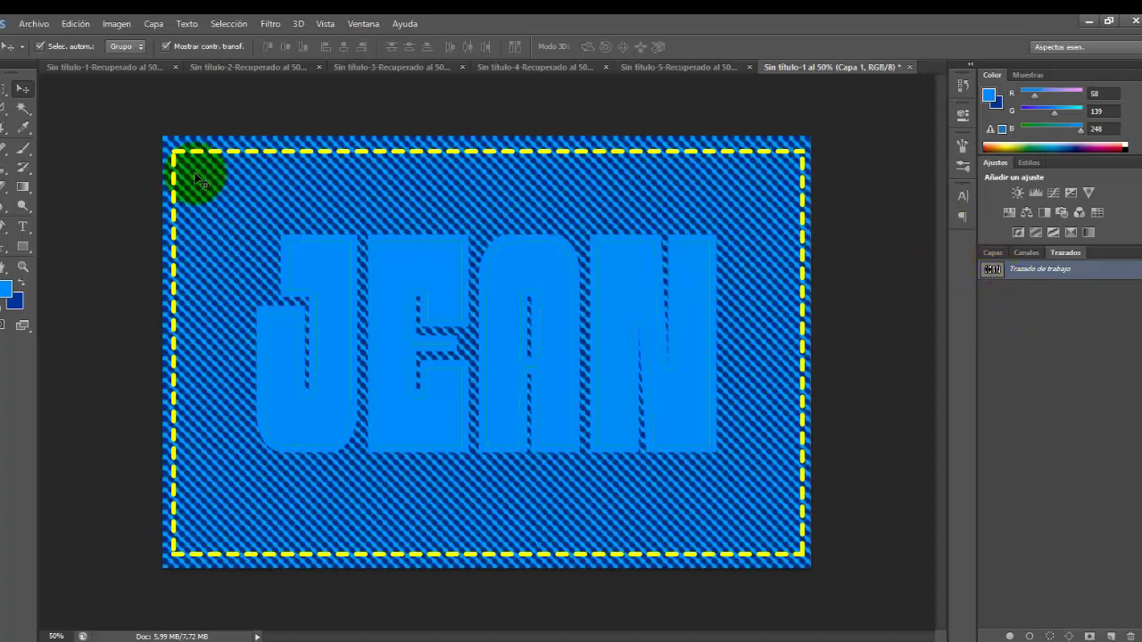
Step: Set the foreground color to yellow f6f83a and activate the Brush tool
{"action": "left_click", "coordinate": [24, 151]}
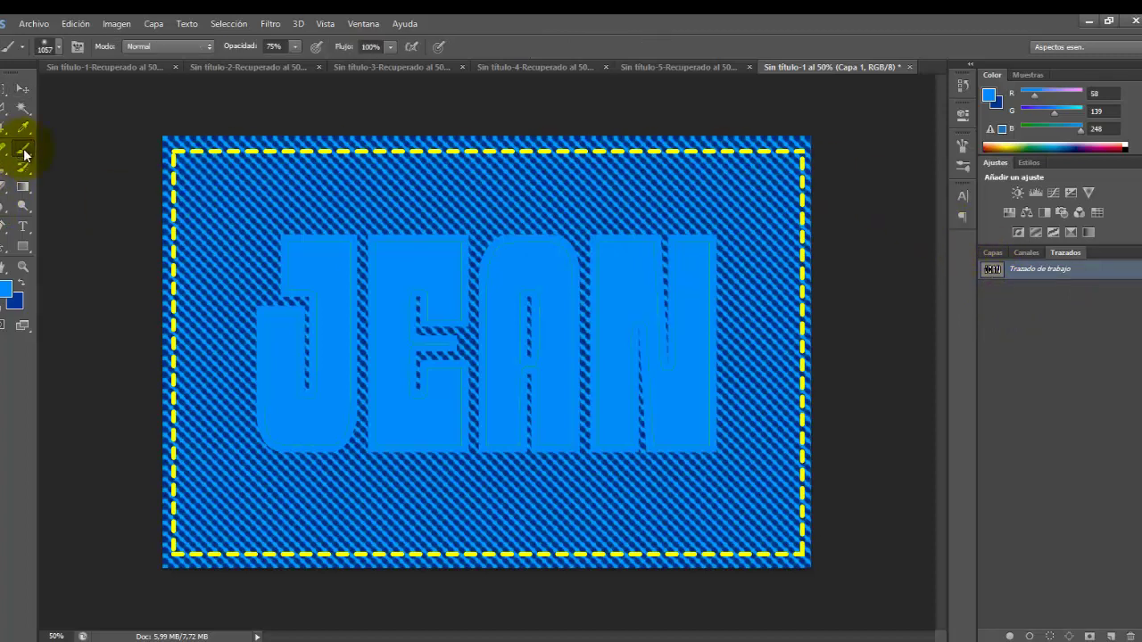
{"action": "left_click", "coordinate": [8, 289]}
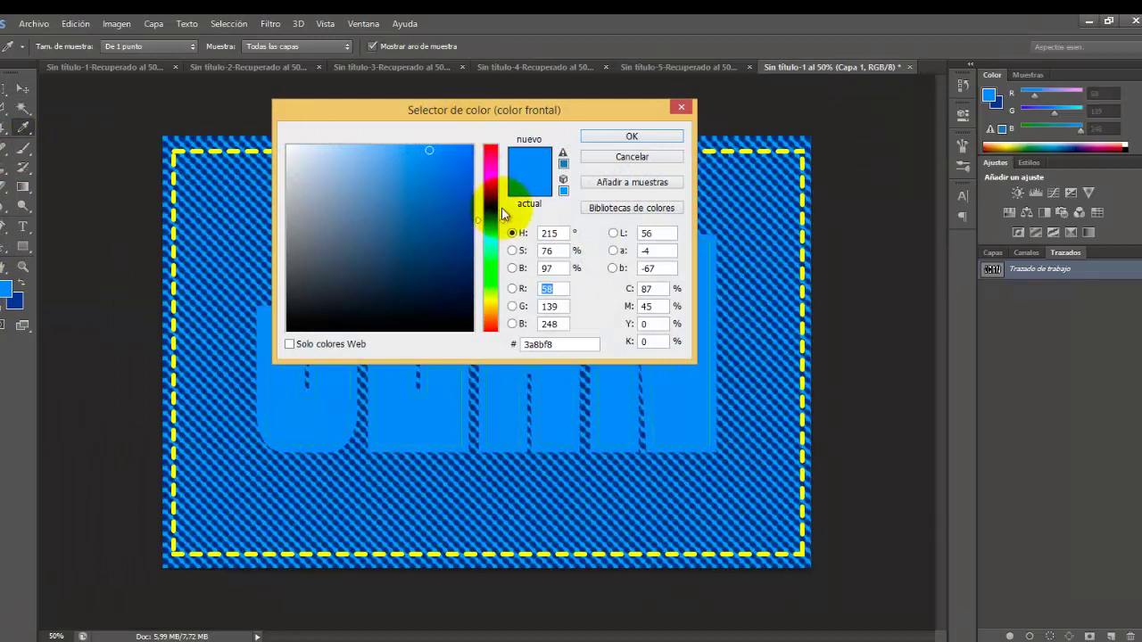
{"action": "left_click", "coordinate": [490, 300]}
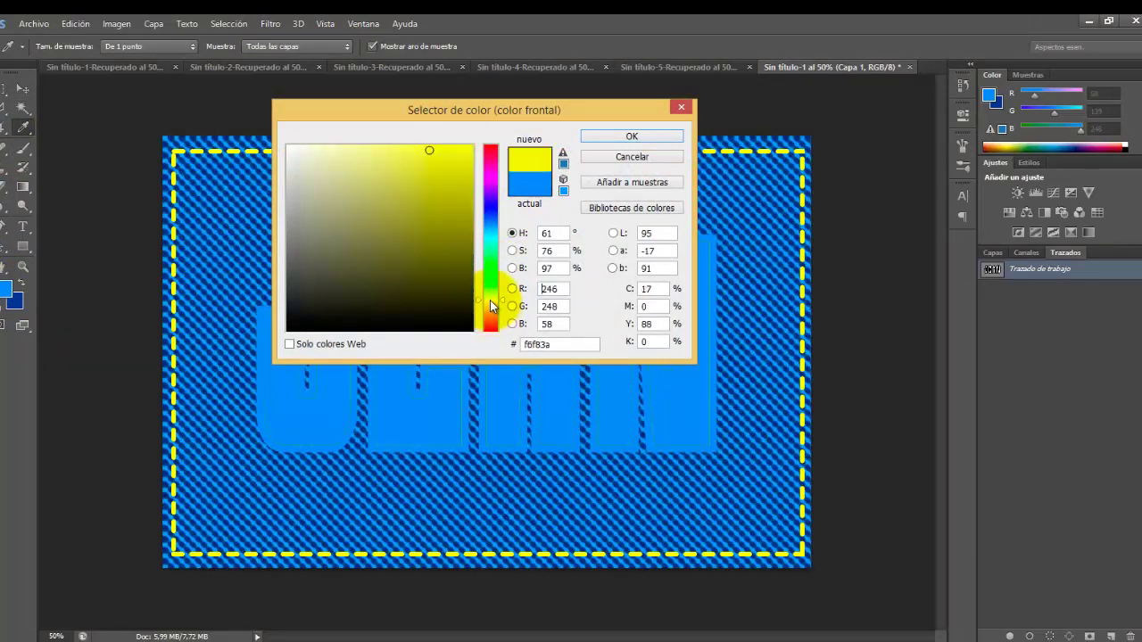
{"action": "left_click", "coordinate": [631, 138]}
{"action": "key", "text": "b"}
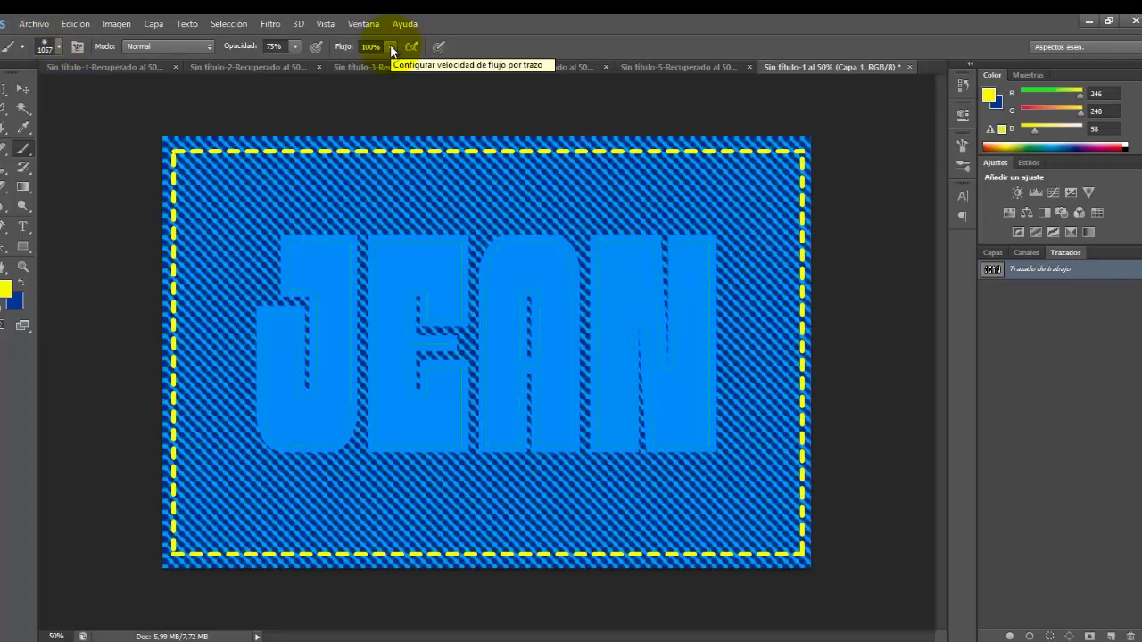
Step: Choose the hard round 30 px brush tip and set its roundness to 12% and spacing to 562%
{"action": "key", "text": "F5"}
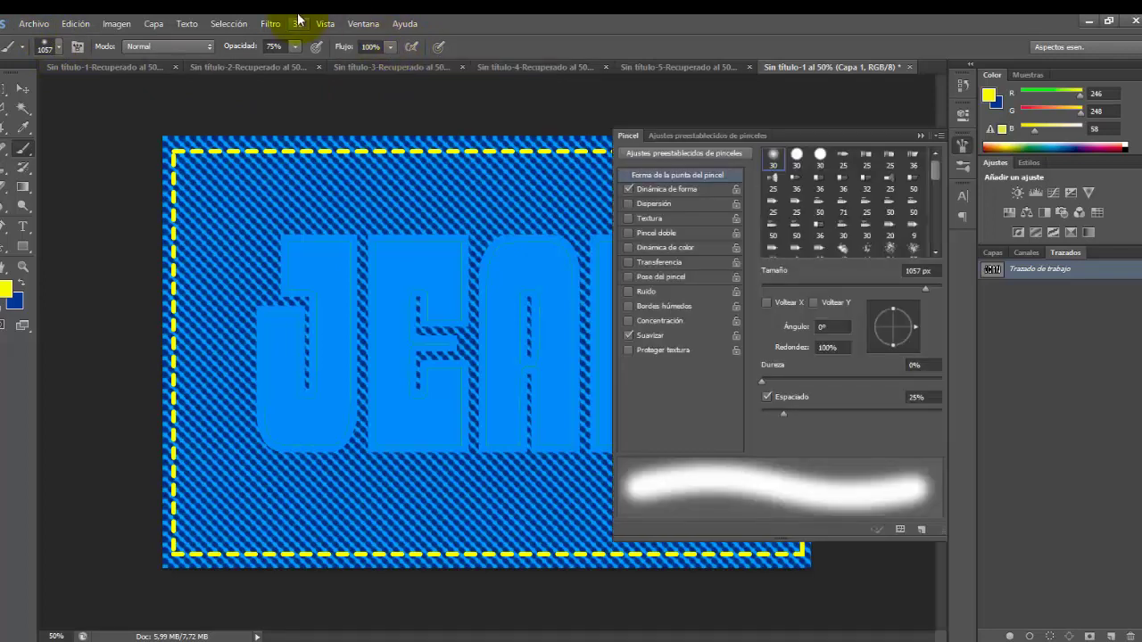
{"action": "left_click", "coordinate": [796, 157]}
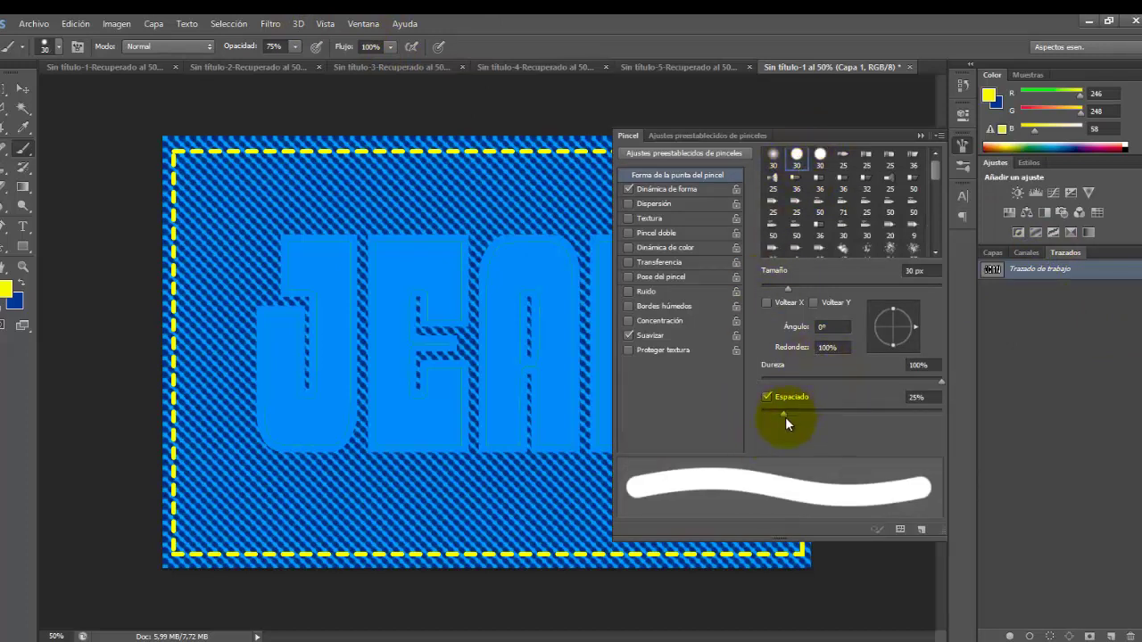
{"action": "left_click_drag", "start_coordinate": [890, 344], "coordinate": [890, 325]}
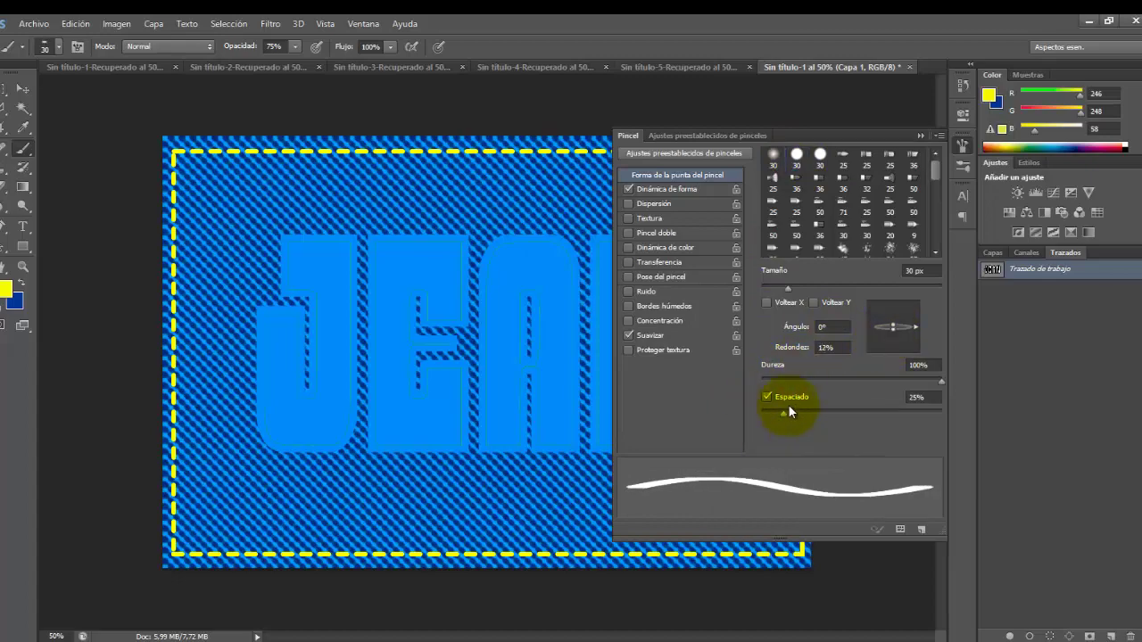
{"action": "left_click_drag", "start_coordinate": [784, 412], "coordinate": [954, 432]}
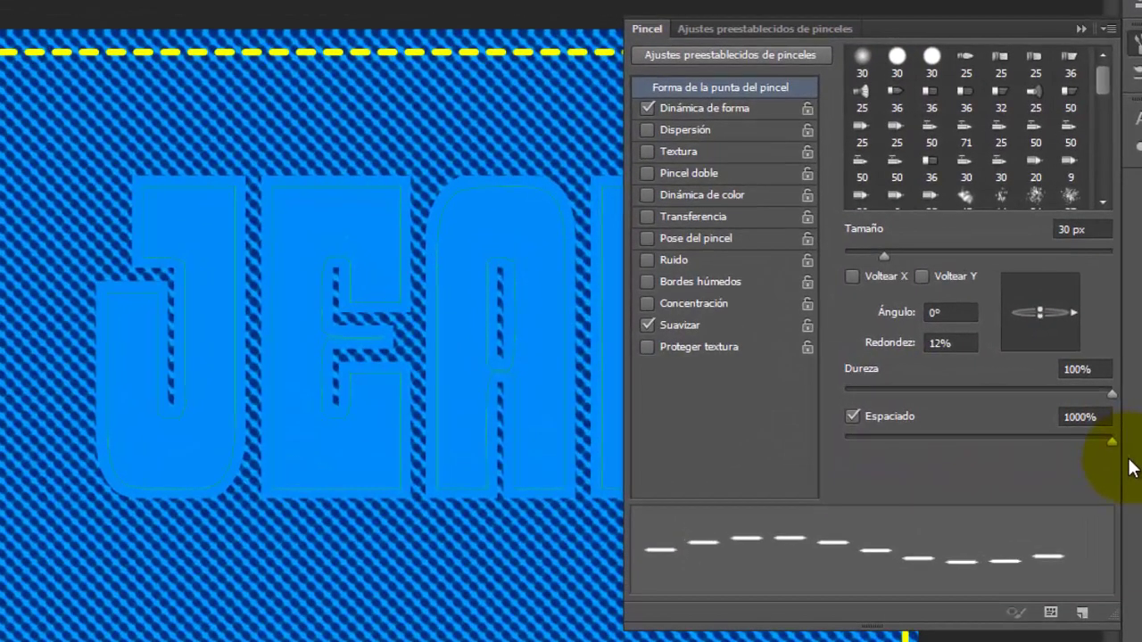
{"action": "left_click_drag", "start_coordinate": [1131, 468], "coordinate": [1086, 444]}
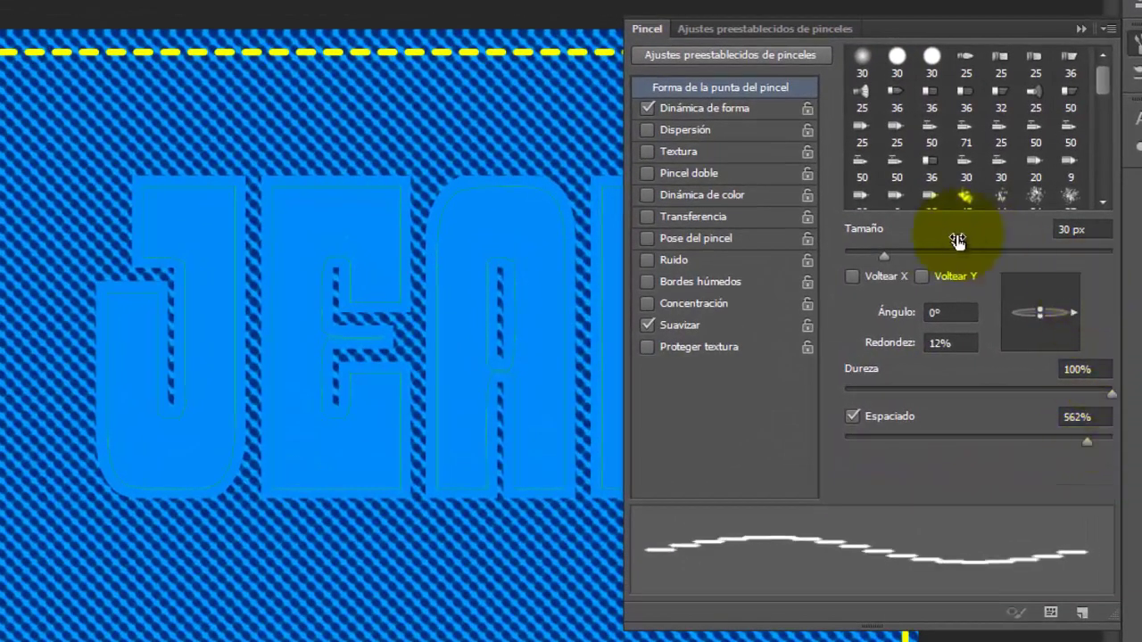
Step: Adjust the dash brush tip to 36 px size, 994% spacing and 16% roundness
{"action": "left_click_drag", "start_coordinate": [880, 251], "coordinate": [867, 253]}
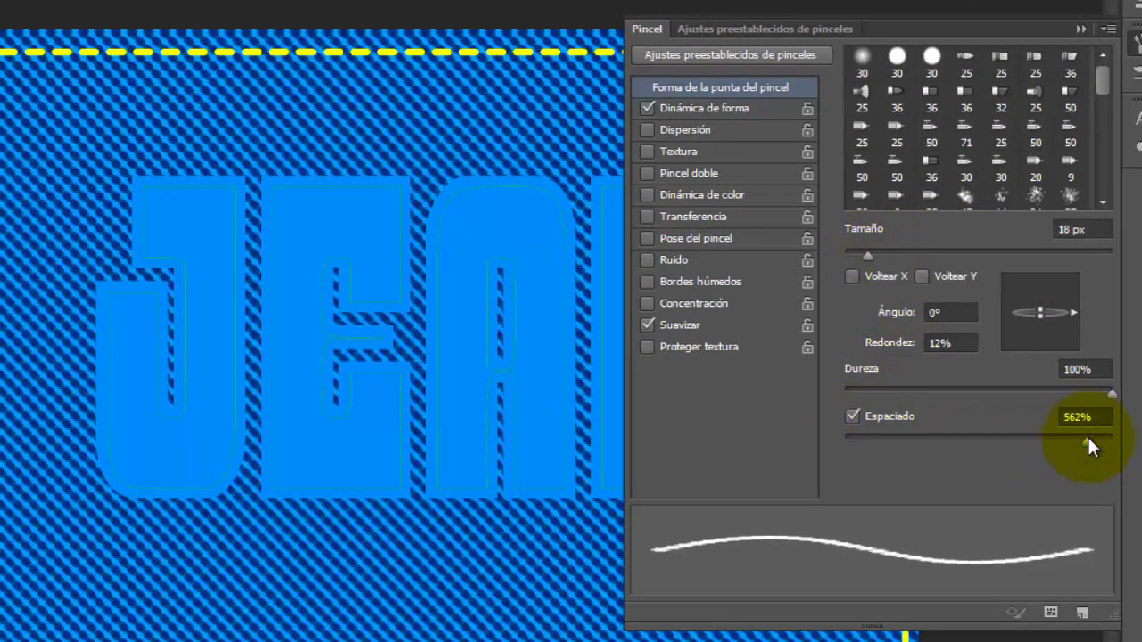
{"action": "left_click_drag", "start_coordinate": [1088, 434], "coordinate": [1109, 440]}
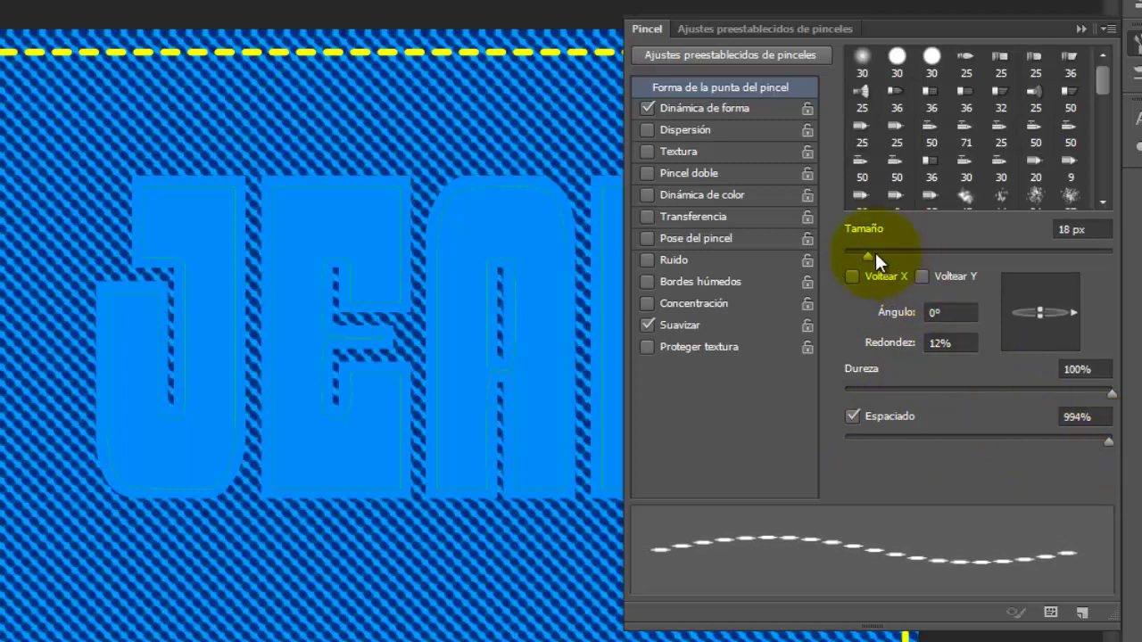
{"action": "left_click_drag", "start_coordinate": [863, 254], "coordinate": [855, 257]}
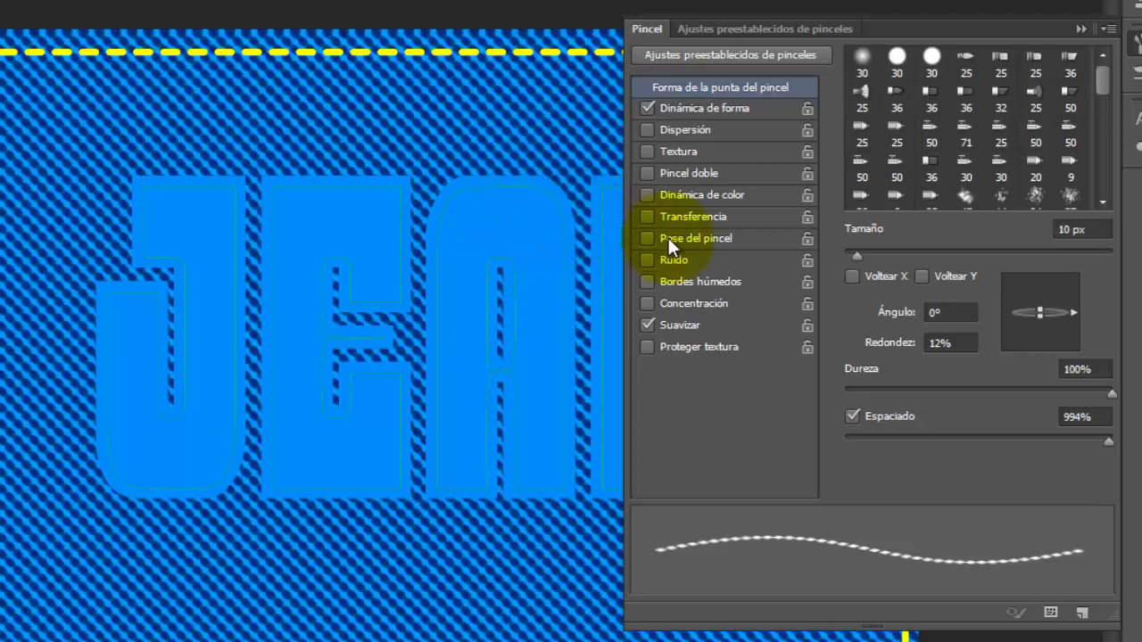
{"action": "left_click_drag", "start_coordinate": [853, 246], "coordinate": [876, 255]}
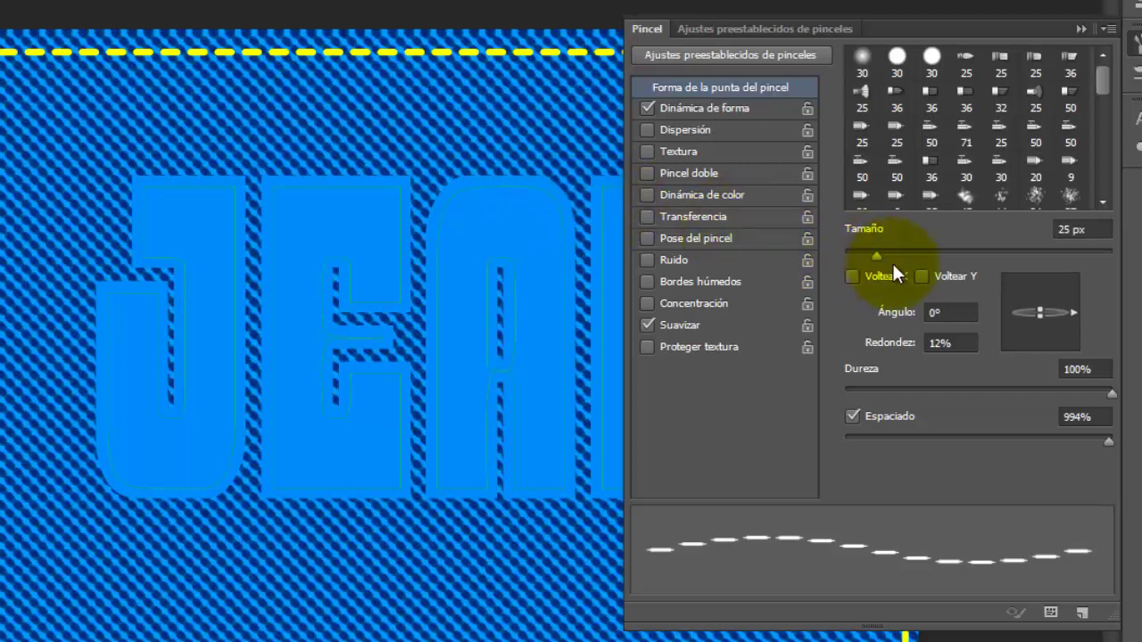
{"action": "left_click_drag", "start_coordinate": [880, 256], "coordinate": [892, 258]}
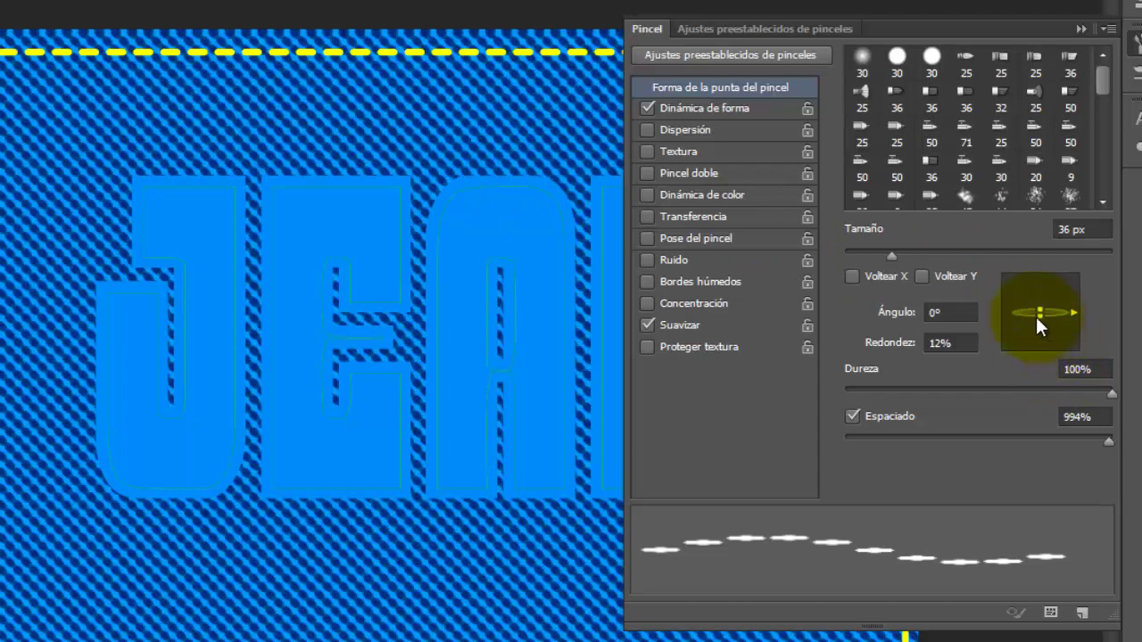
{"action": "left_click_drag", "start_coordinate": [1036, 317], "coordinate": [1037, 313]}
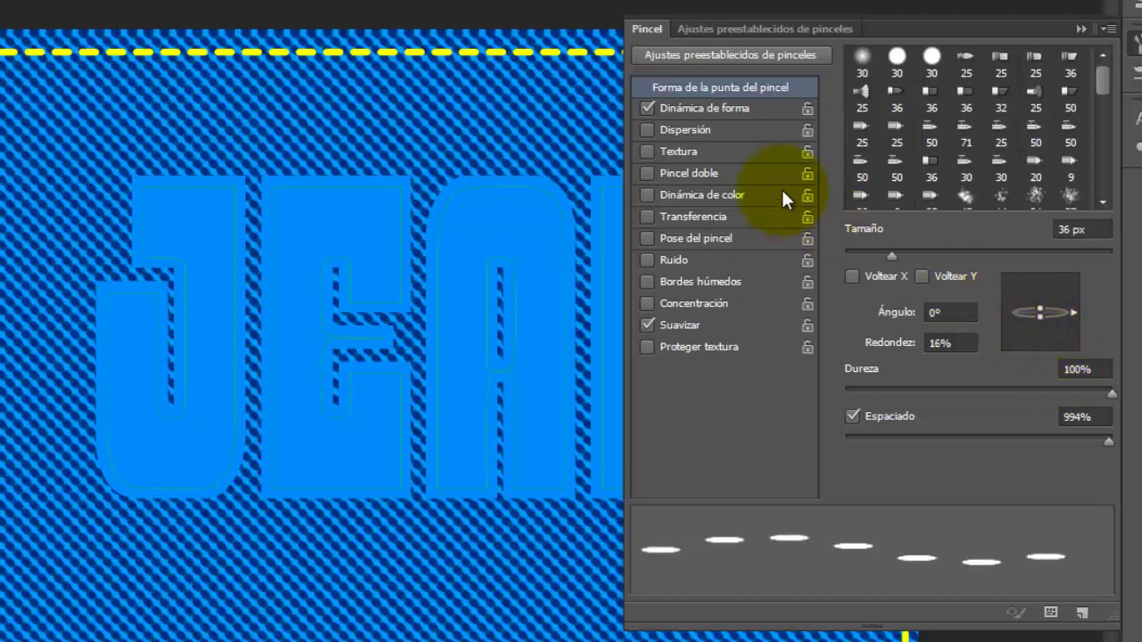
Step: Set the brush's angle jitter control to Dirección in the shape dynamics and collapse the brush settings
{"action": "left_click", "coordinate": [720, 110]}
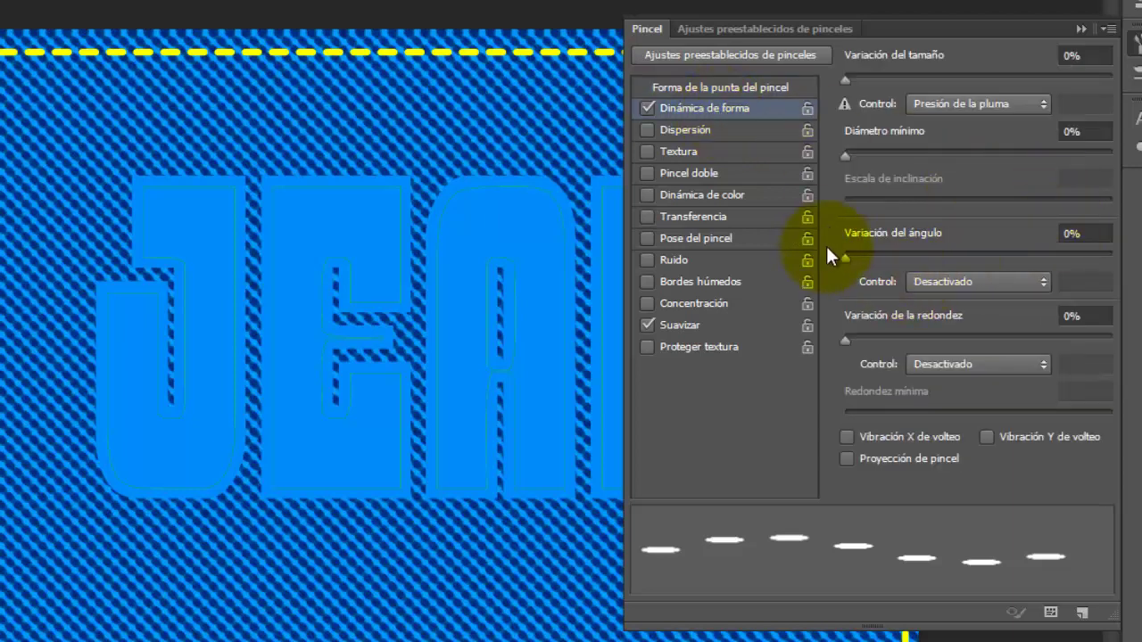
{"action": "left_click", "coordinate": [1001, 282]}
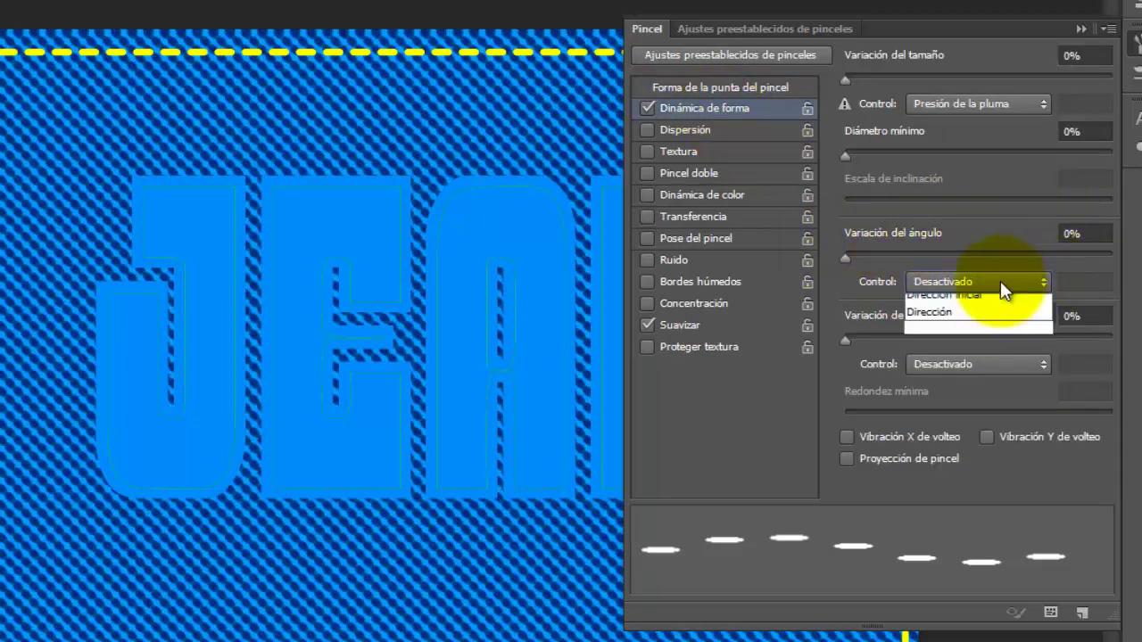
{"action": "left_click", "coordinate": [963, 427]}
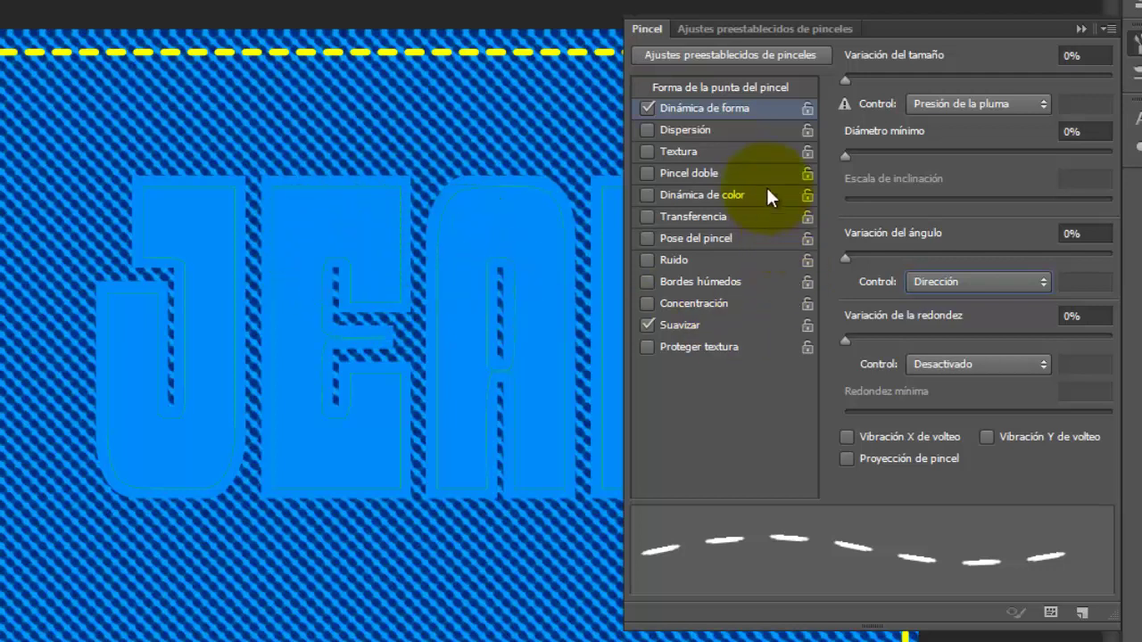
{"action": "left_click", "coordinate": [725, 86]}
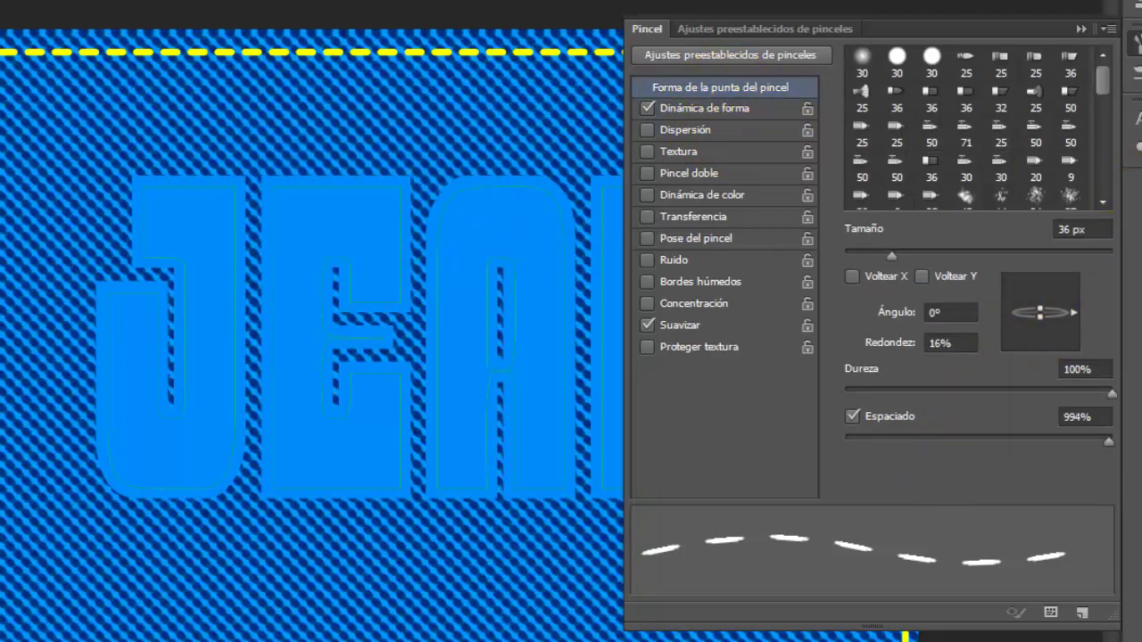
{"action": "left_click", "coordinate": [1082, 29]}
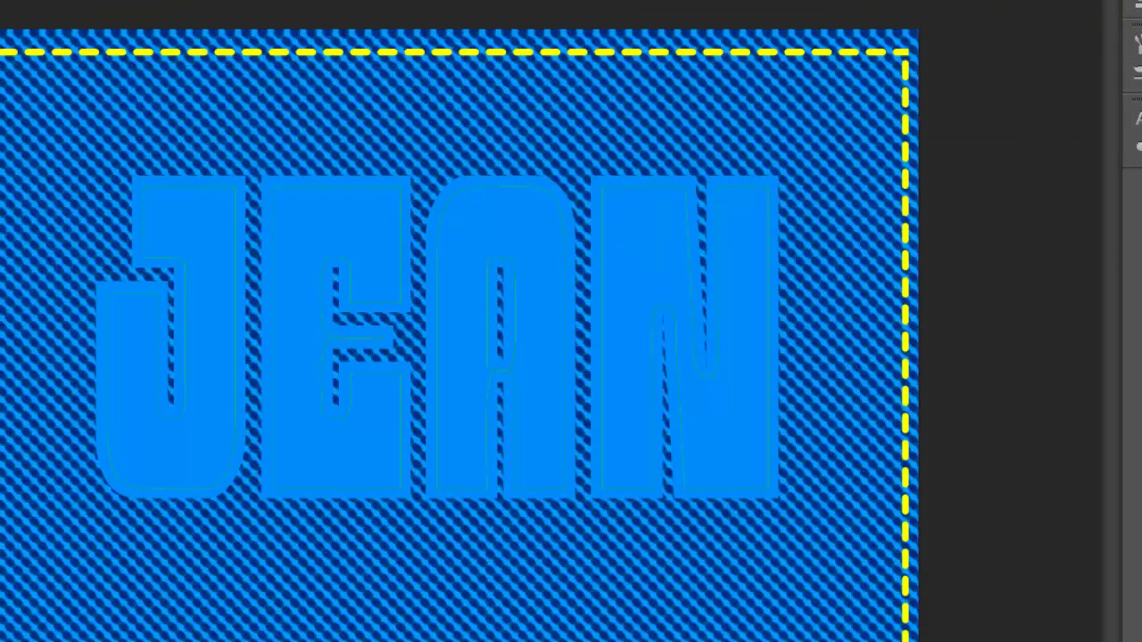
Step: Stroke the JEAN work path with the Pincel tool, without simulated pressure
{"action": "right_click", "coordinate": [1116, 234]}
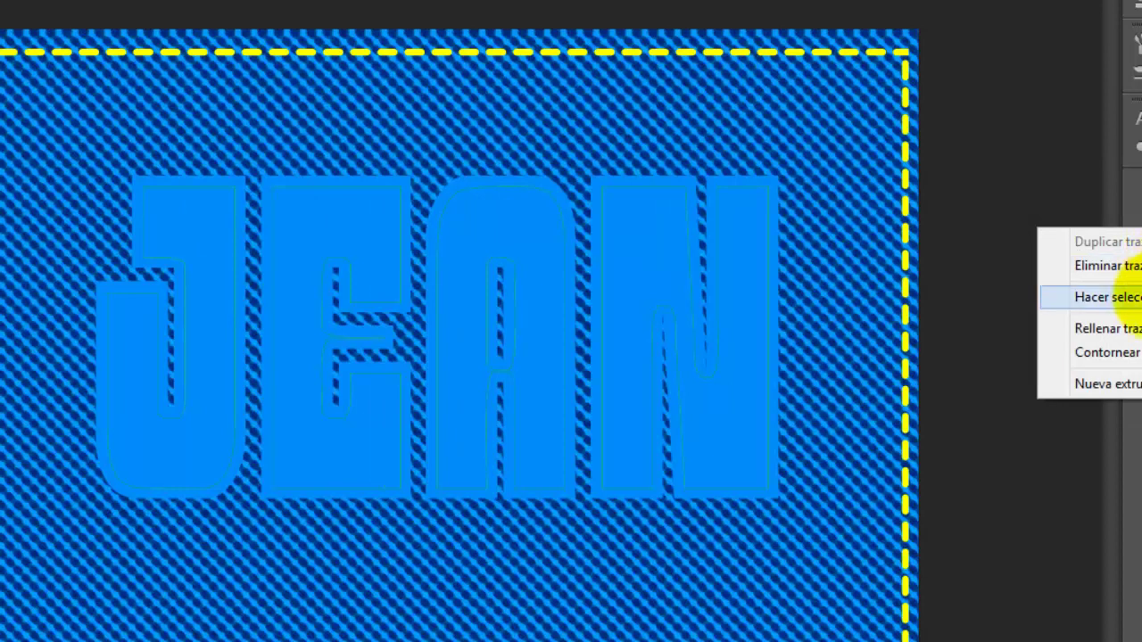
{"action": "left_click", "coordinate": [1111, 352]}
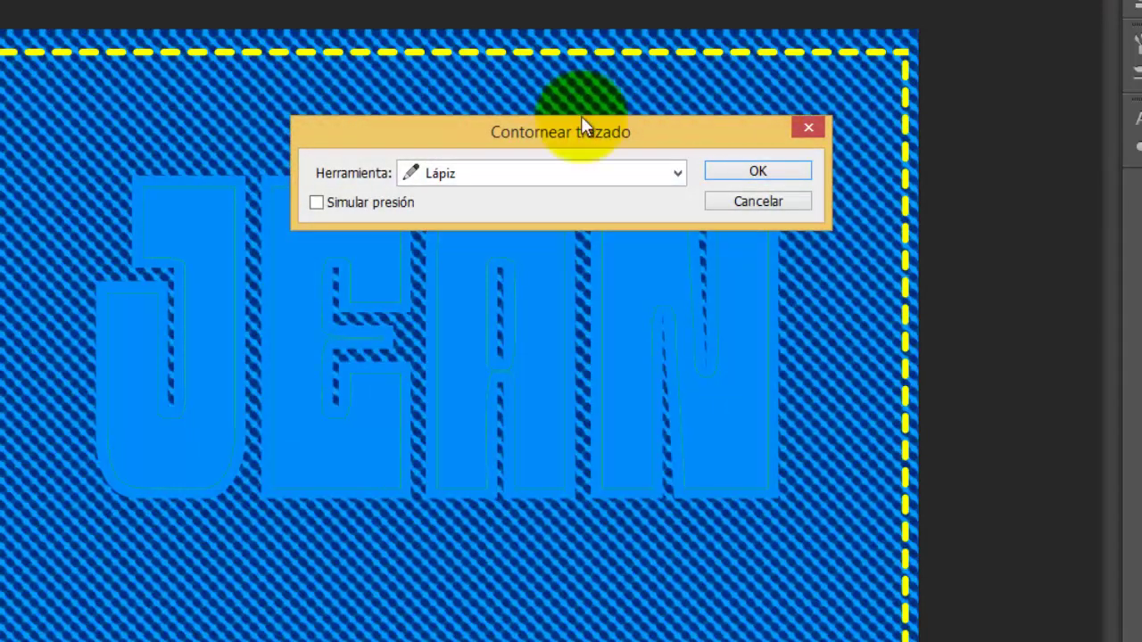
{"action": "left_click", "coordinate": [579, 171]}
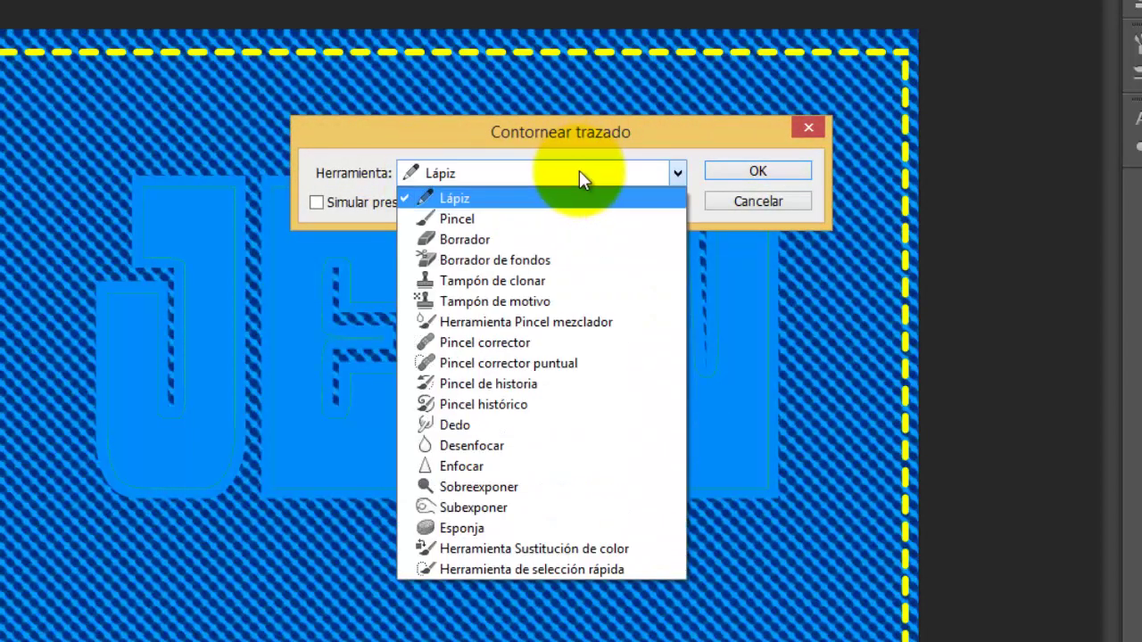
{"action": "left_click", "coordinate": [536, 220]}
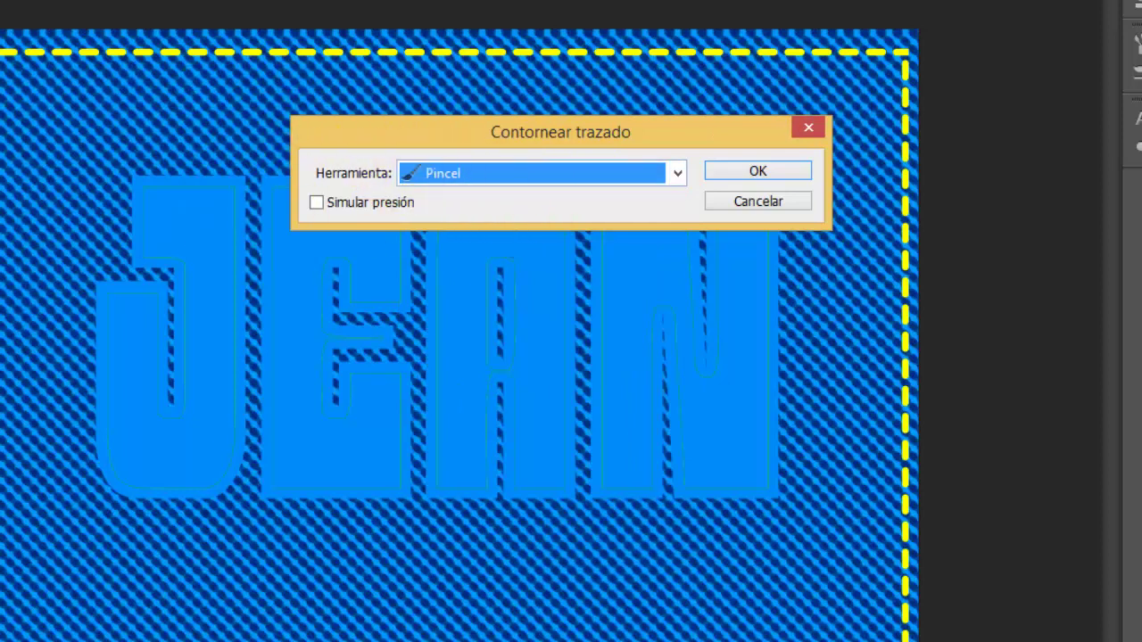
{"action": "left_click", "coordinate": [800, 170]}
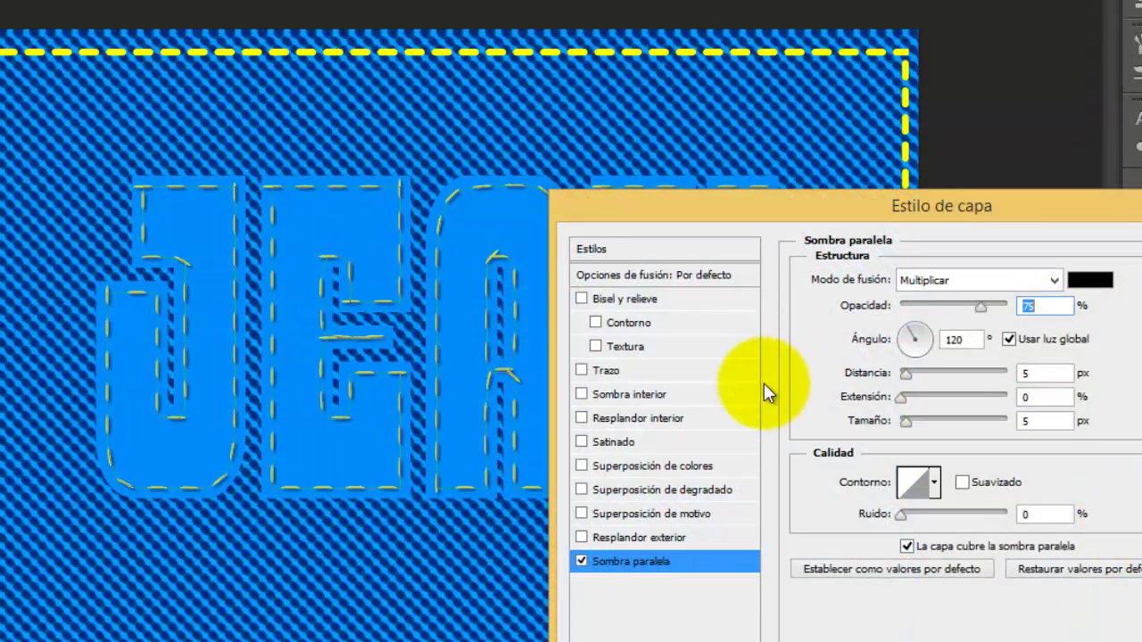
Step: Give the stitching layer a drop shadow with 1 px distance and 0 px size, plus a bevel and emboss with contour range 100%
{"action": "left_click_drag", "start_coordinate": [906, 424], "coordinate": [881, 427]}
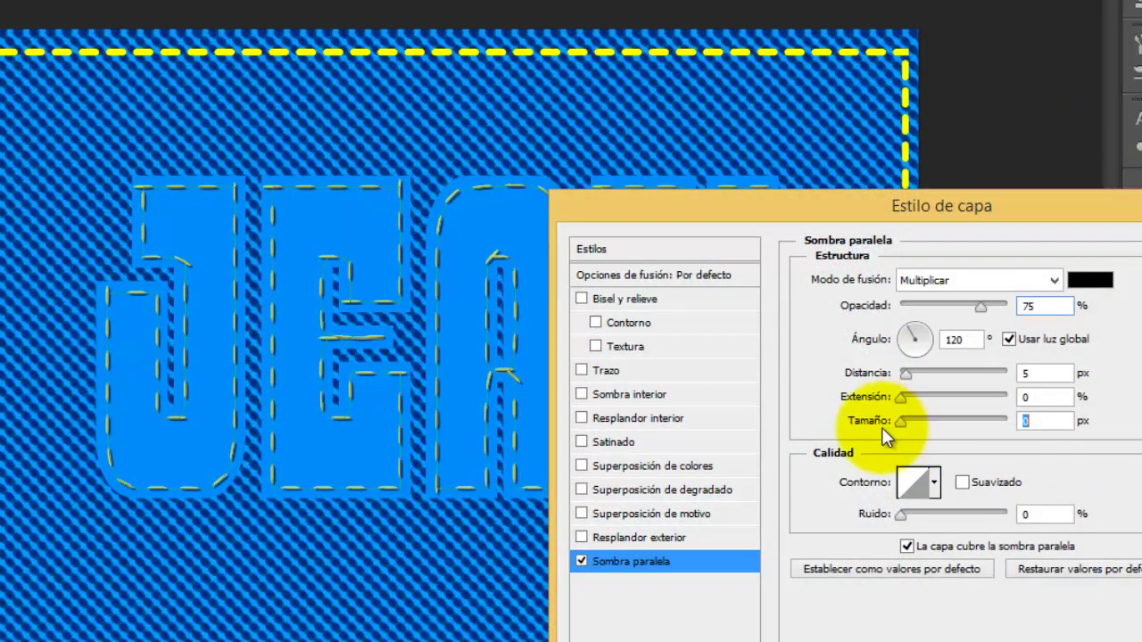
{"action": "mouse_move", "coordinate": [906, 373]}
{"action": "left_mouse_down"}
{"action": "mouse_move", "coordinate": [893, 377]}
{"action": "mouse_move", "coordinate": [904, 386]}
{"action": "left_mouse_up"}
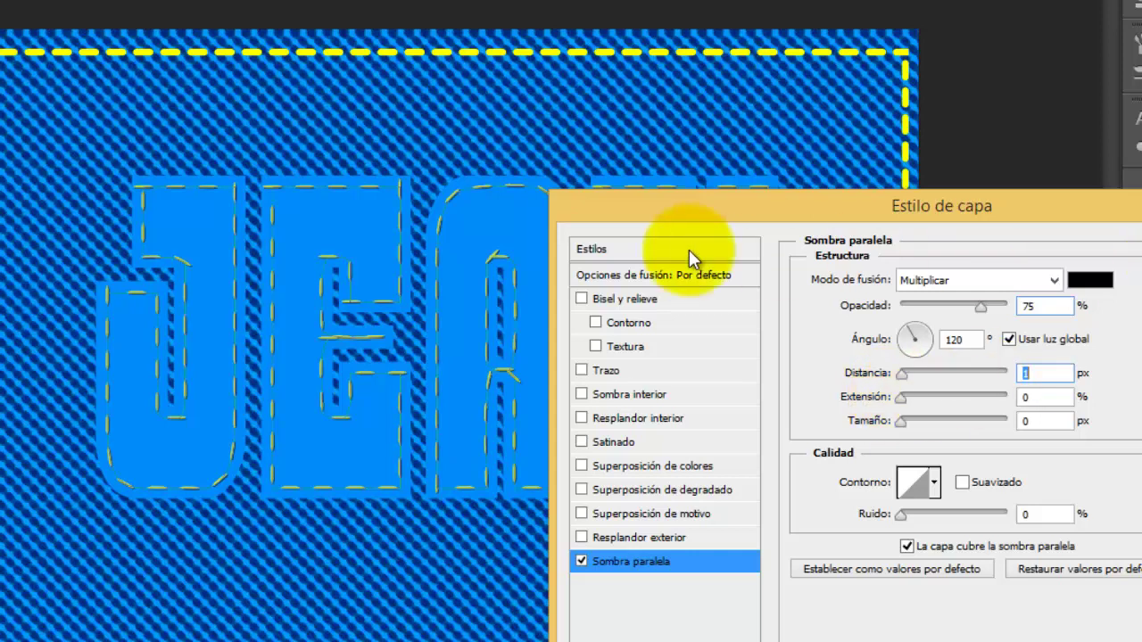
{"action": "left_click", "coordinate": [609, 295]}
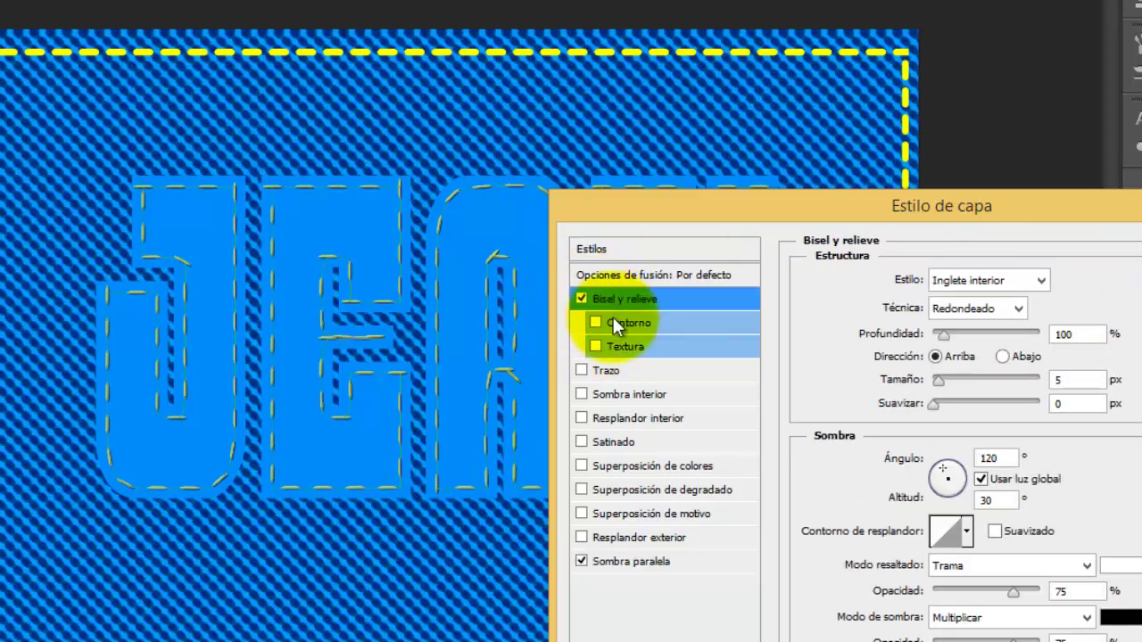
{"action": "left_click", "coordinate": [613, 323]}
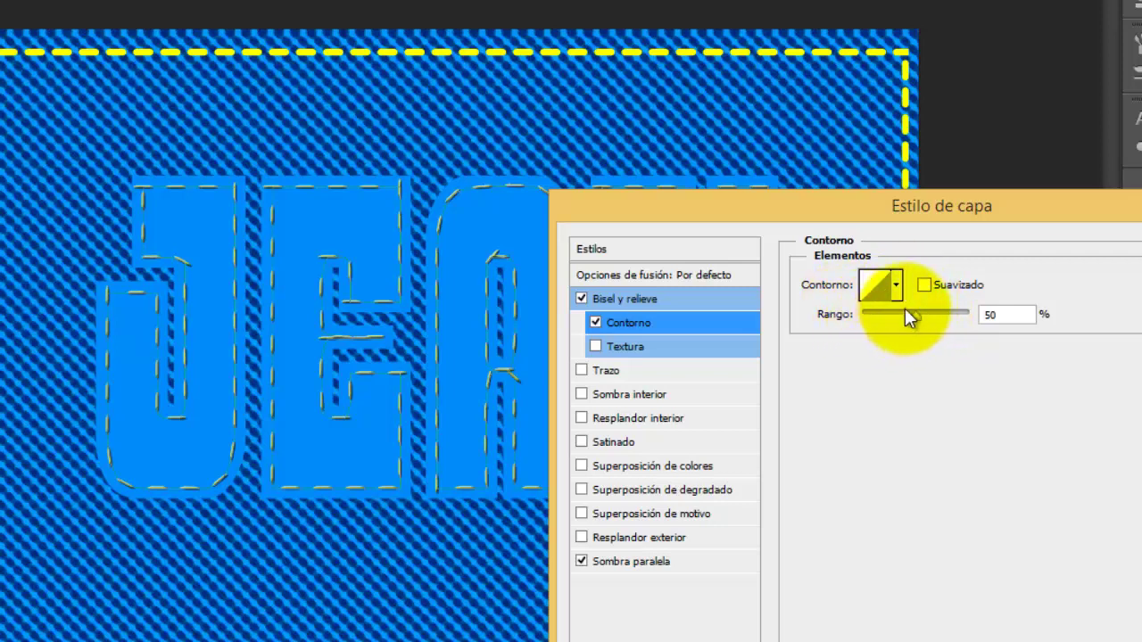
{"action": "left_click_drag", "start_coordinate": [916, 318], "coordinate": [969, 315]}
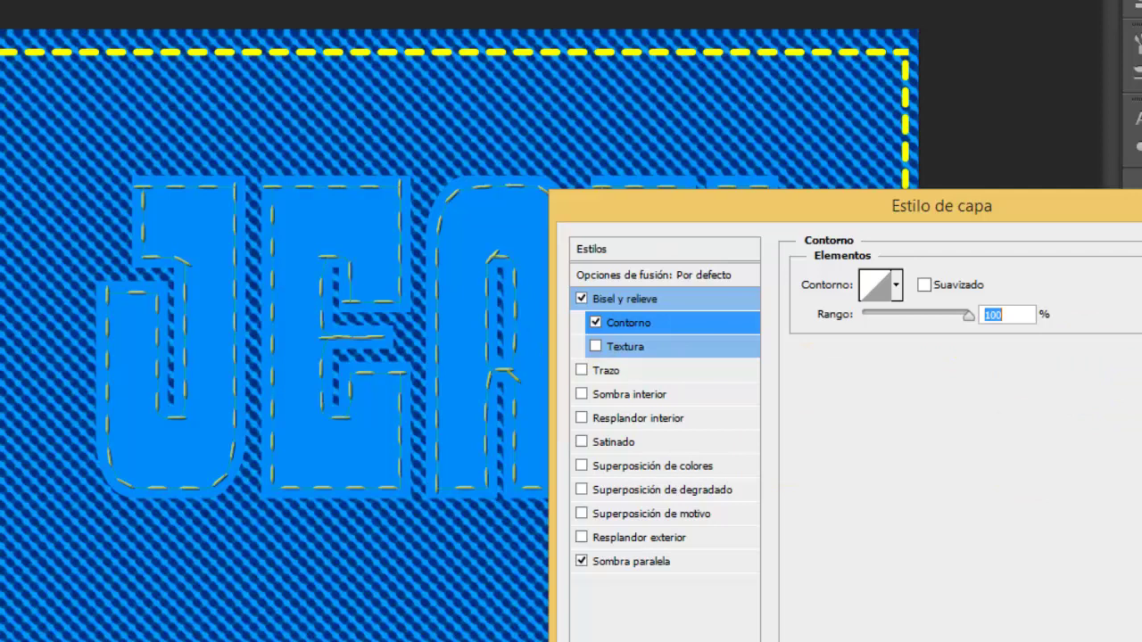
{"action": "key", "text": "Return"}
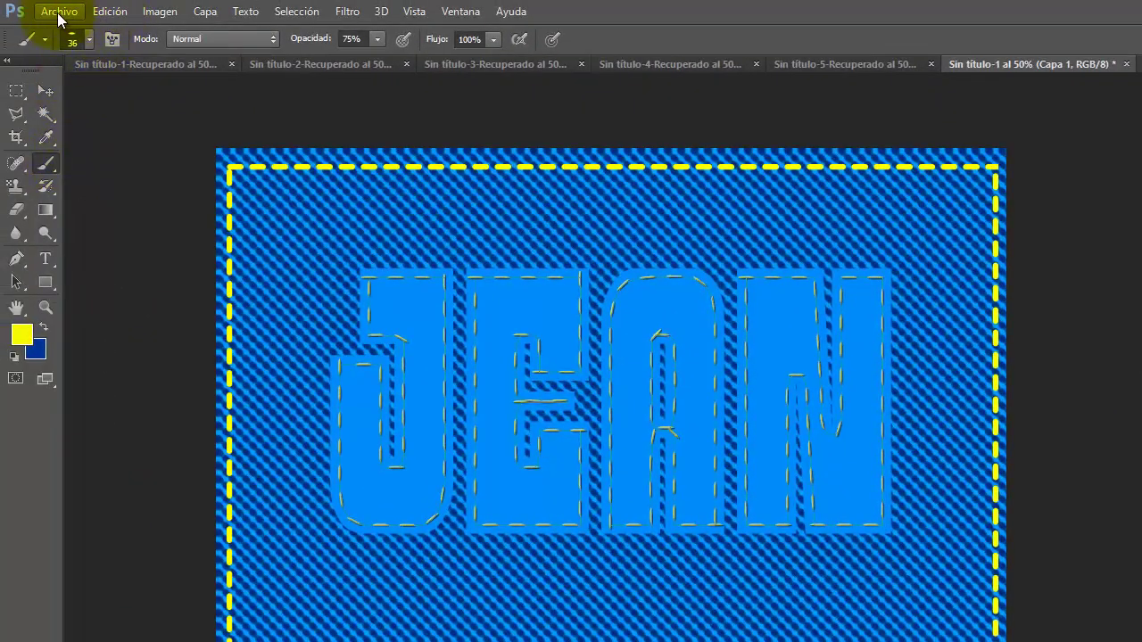
Step: Create a new white-background document of 100 × 100 pixels at 72 pixels per inch
{"action": "left_click", "coordinate": [58, 12]}
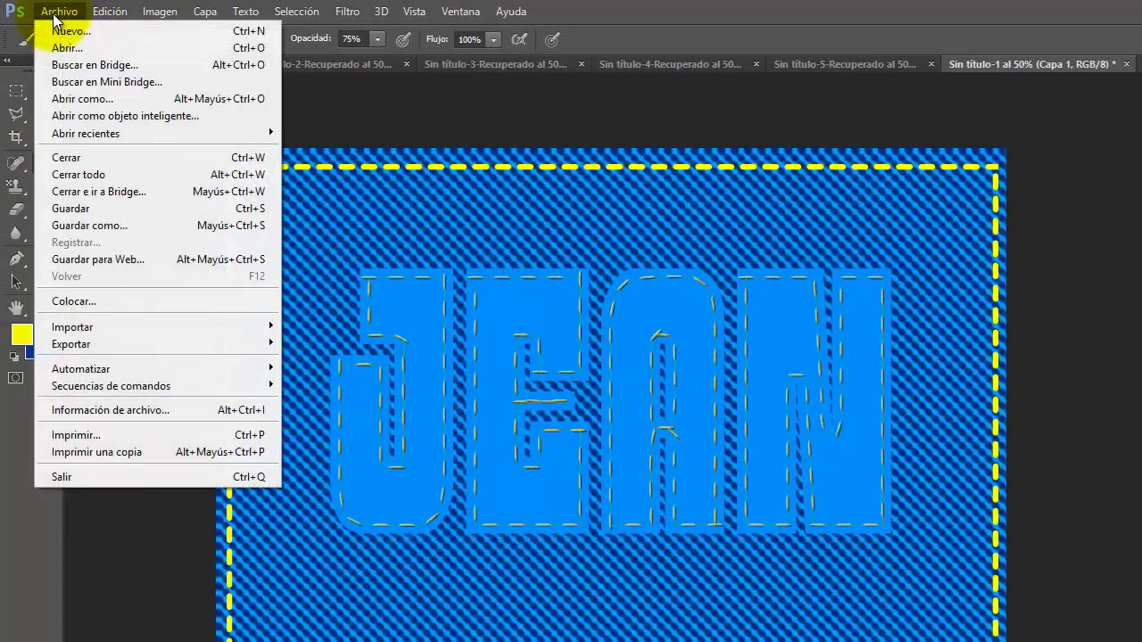
{"action": "left_click", "coordinate": [59, 30]}
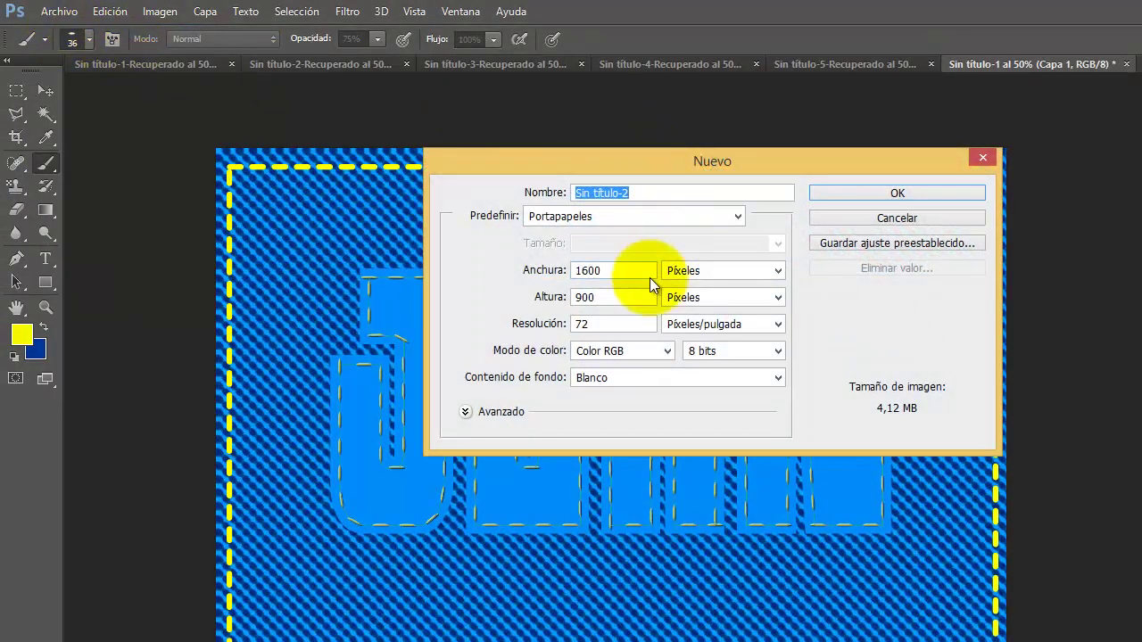
{"action": "left_click_drag", "start_coordinate": [627, 271], "coordinate": [544, 270]}
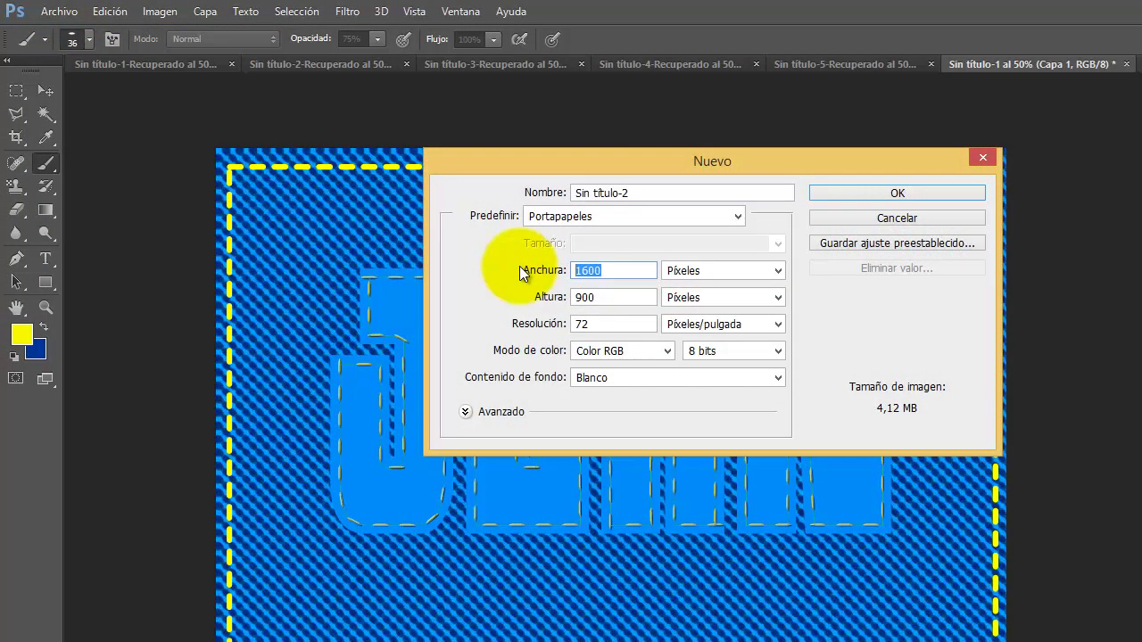
{"action": "type", "text": "1"}
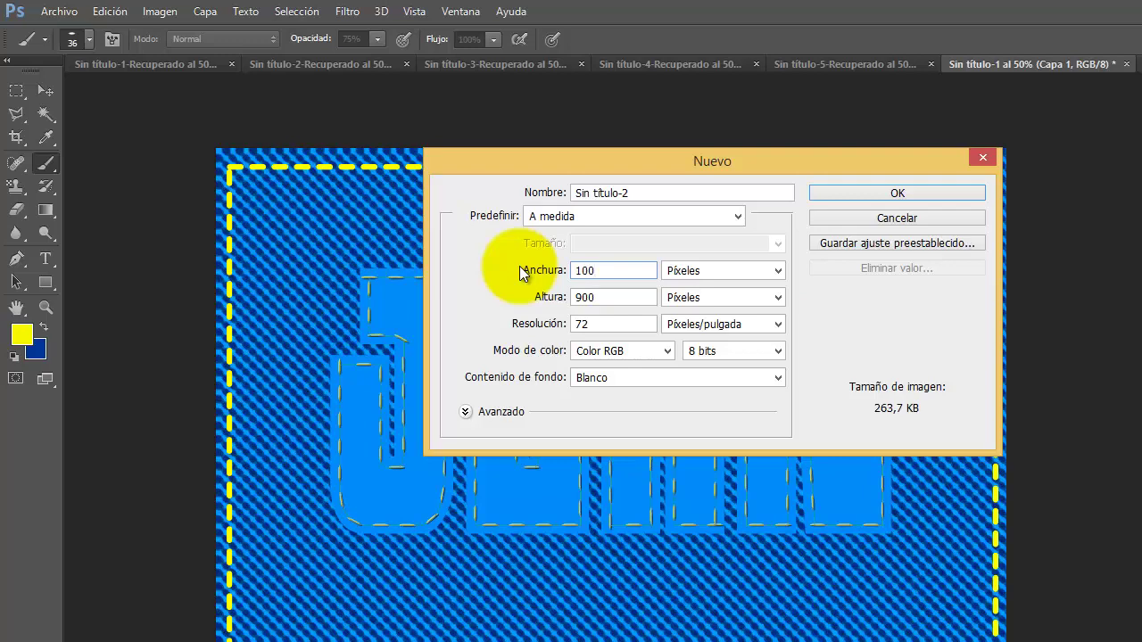
{"action": "key", "text": "Tab"}
{"action": "key", "text": "Tab"}
{"action": "type", "text": "100"}
{"action": "key", "text": "Tab"}
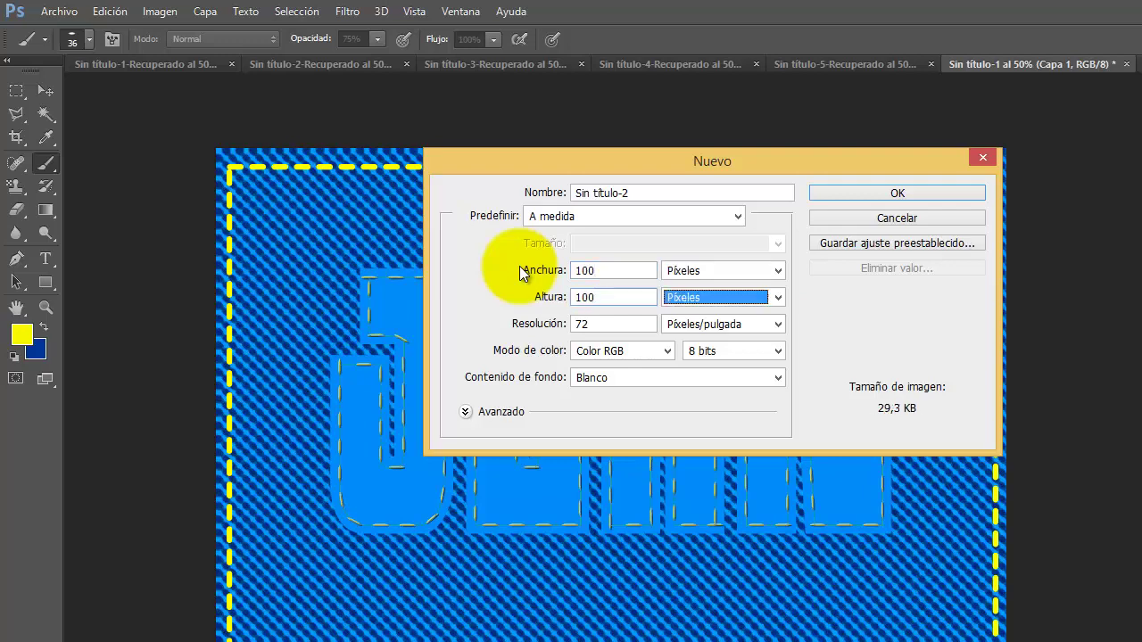
{"action": "key", "text": "Return"}
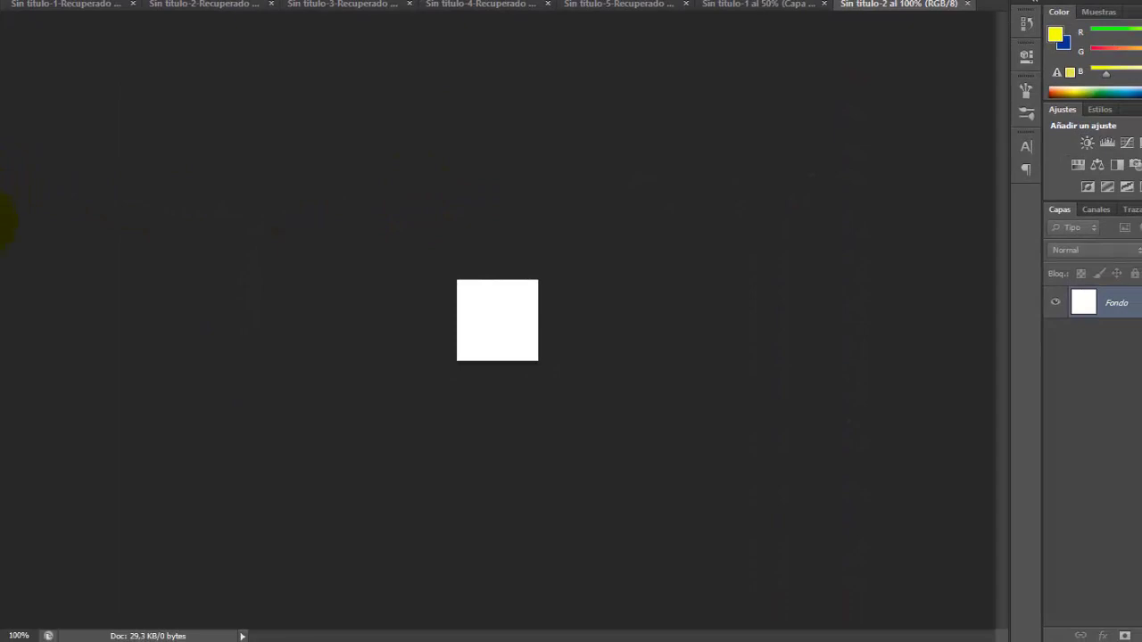
Step: Show the rulers and place a vertical guide through the centre of the small document
{"action": "key", "text": "ctrl+0"}
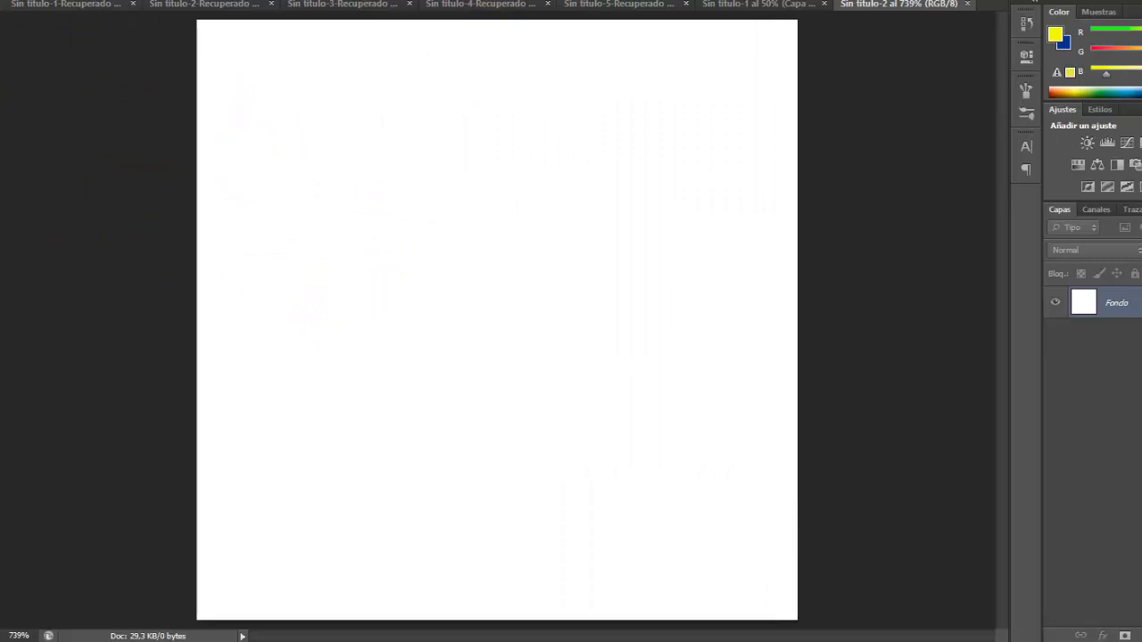
{"action": "left_click", "coordinate": [318, 1]}
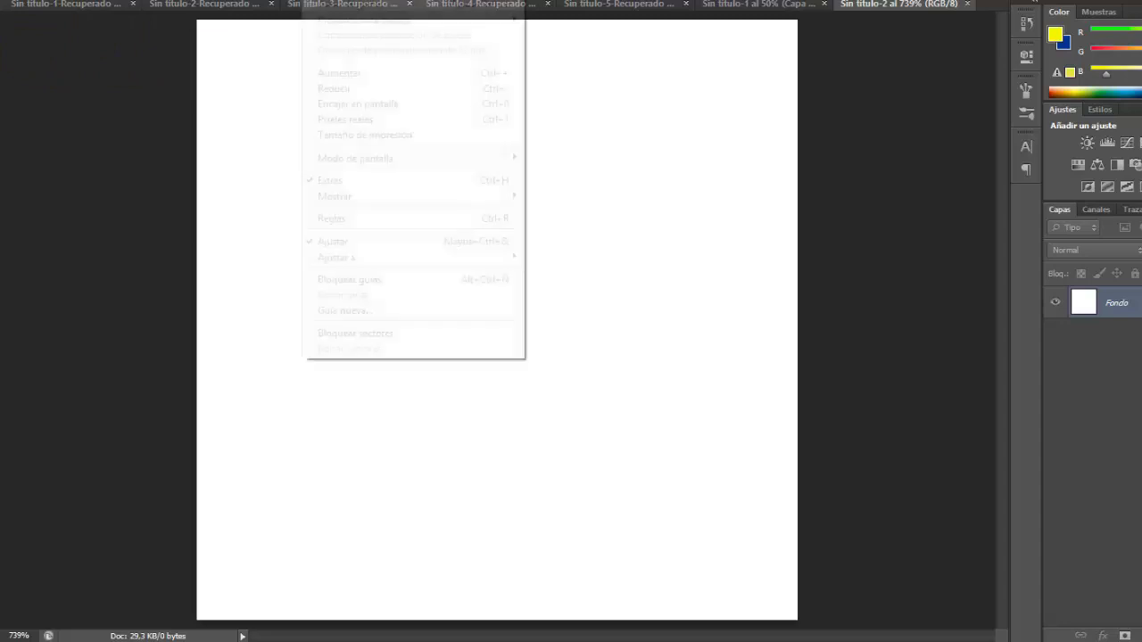
{"action": "left_click", "coordinate": [374, 219]}
{"action": "left_click_drag", "start_coordinate": [7, 236], "coordinate": [486, 247]}
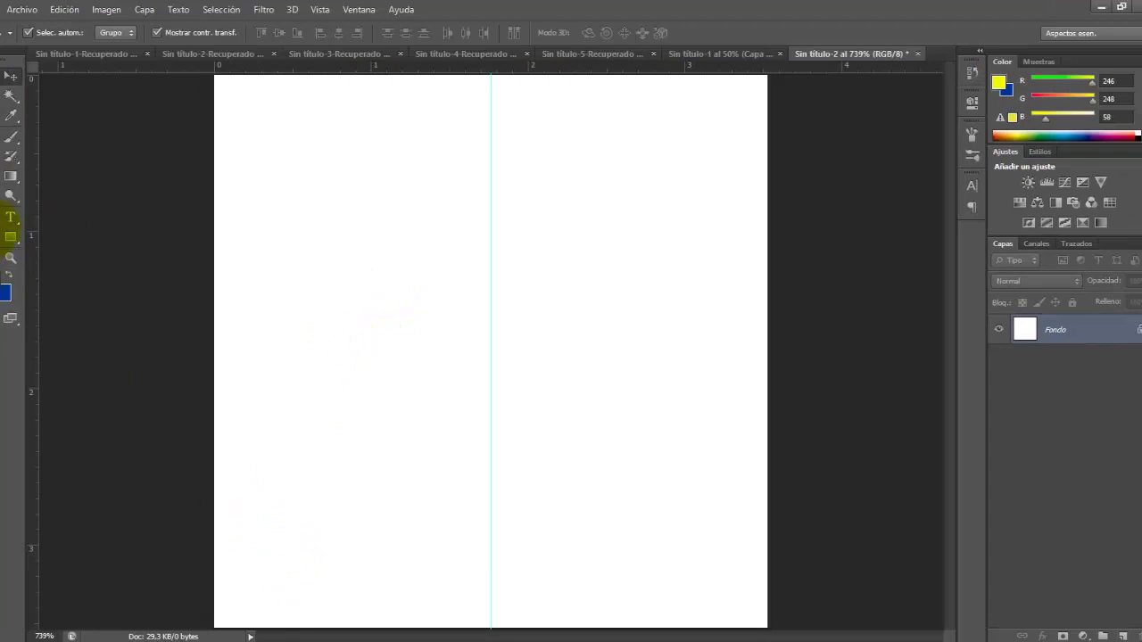
Step: Draw a triangular Pen path from the canvas's lower-left corner to the guide at the upper edge and down to the lower-right corner
{"action": "left_click", "coordinate": [10, 196]}
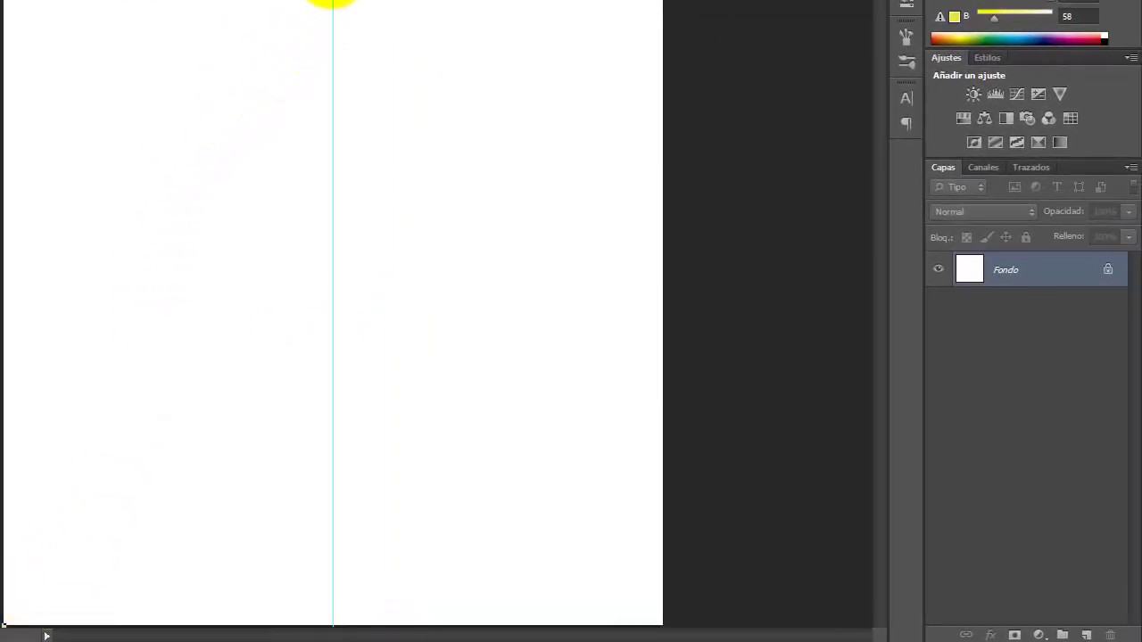
{"action": "left_click", "coordinate": [333, 2]}
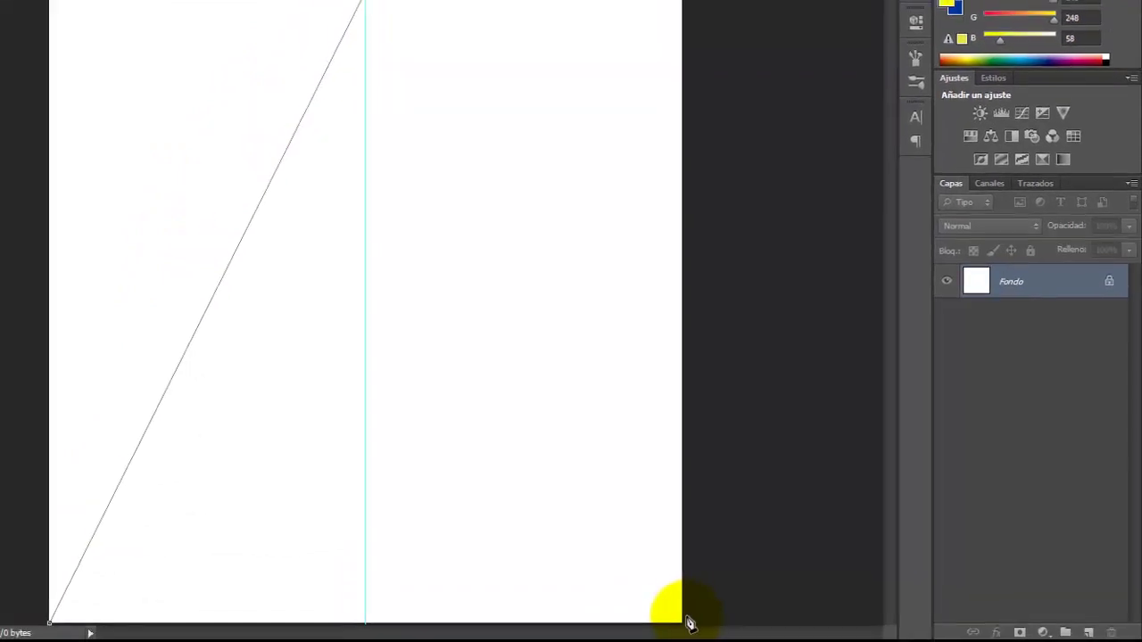
{"action": "left_click", "coordinate": [730, 617]}
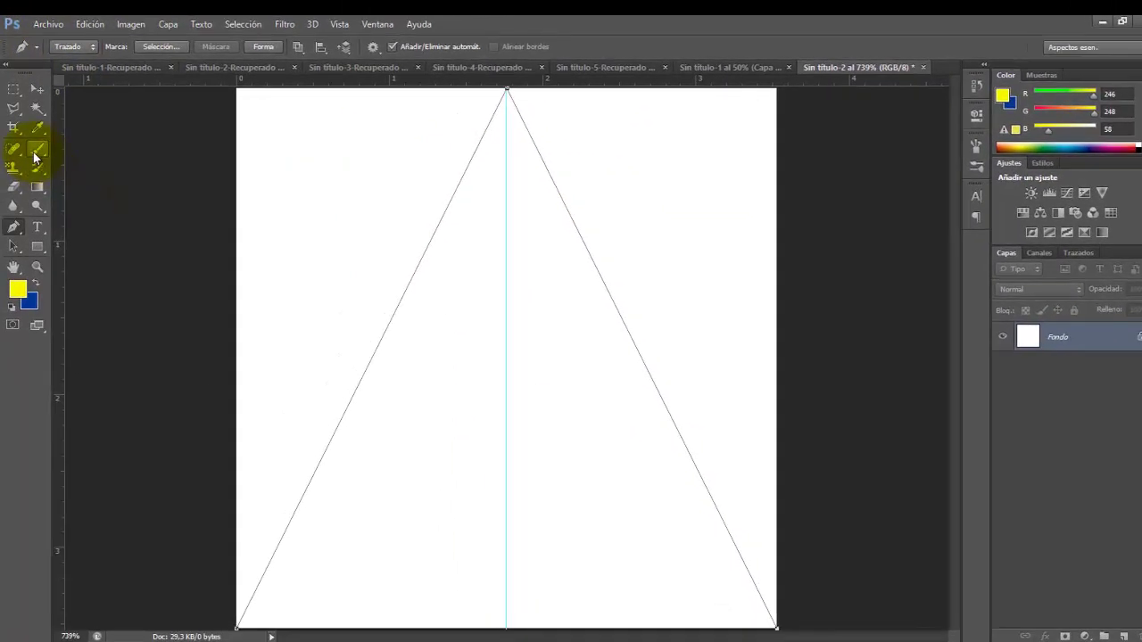
Step: Choose a hard round Brush tip and set its size to 20 px
{"action": "left_click", "coordinate": [37, 150]}
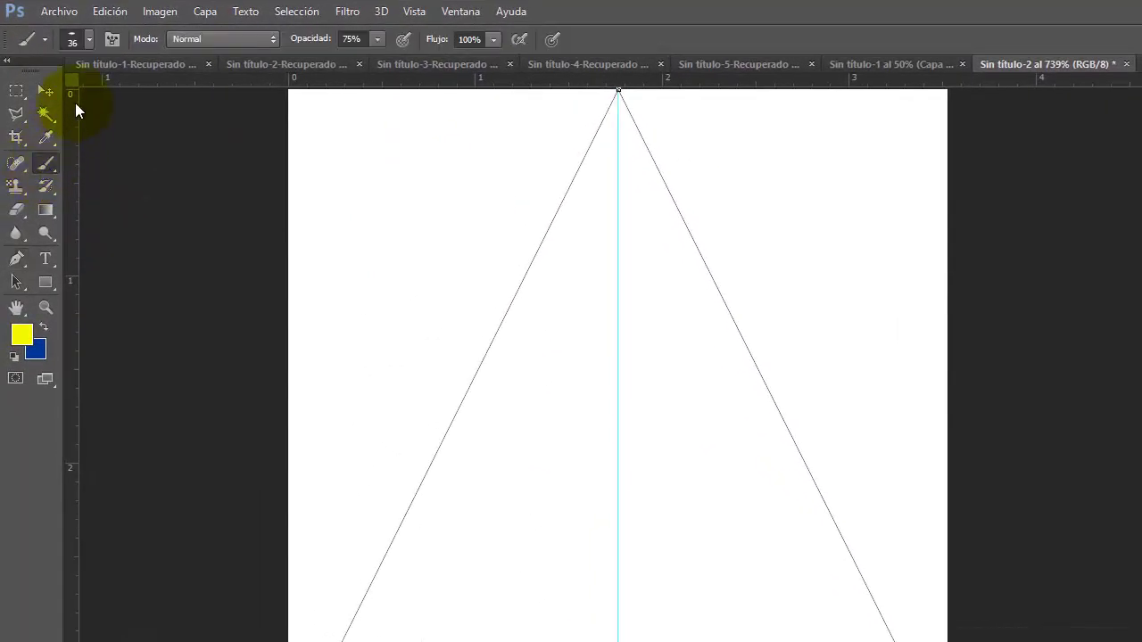
{"action": "left_click", "coordinate": [89, 39]}
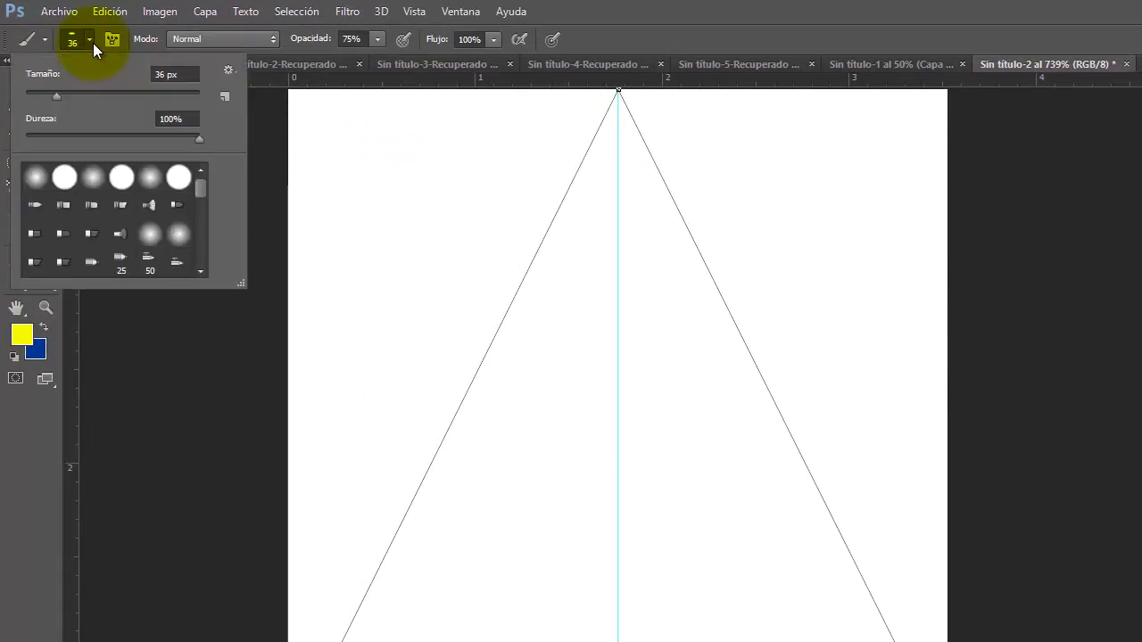
{"action": "left_click", "coordinate": [121, 181]}
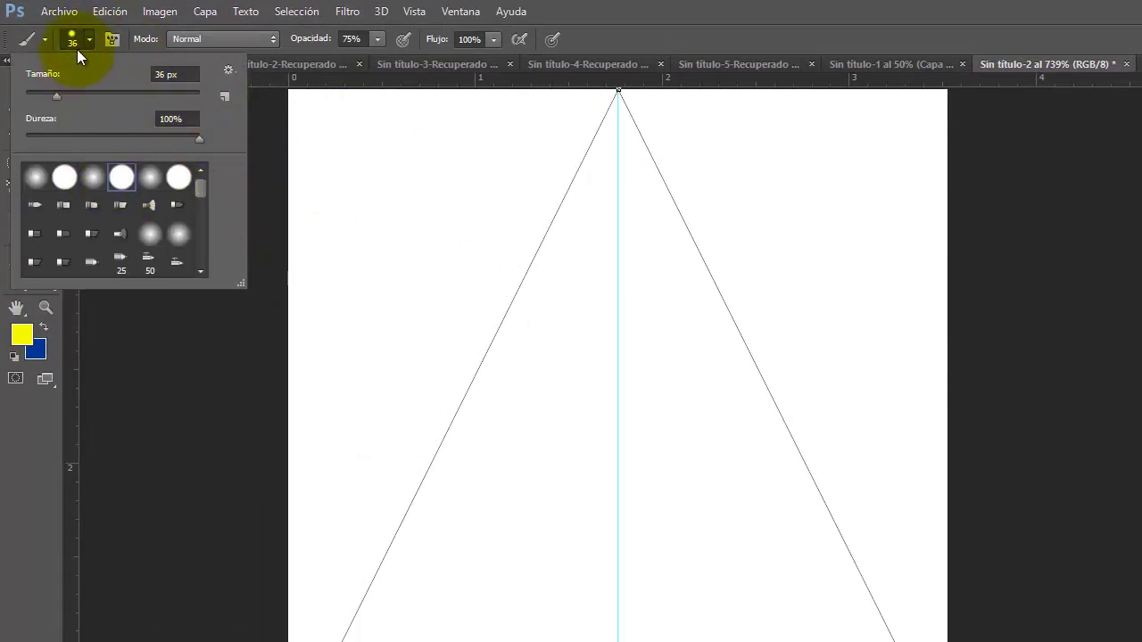
{"action": "left_click", "coordinate": [175, 74]}
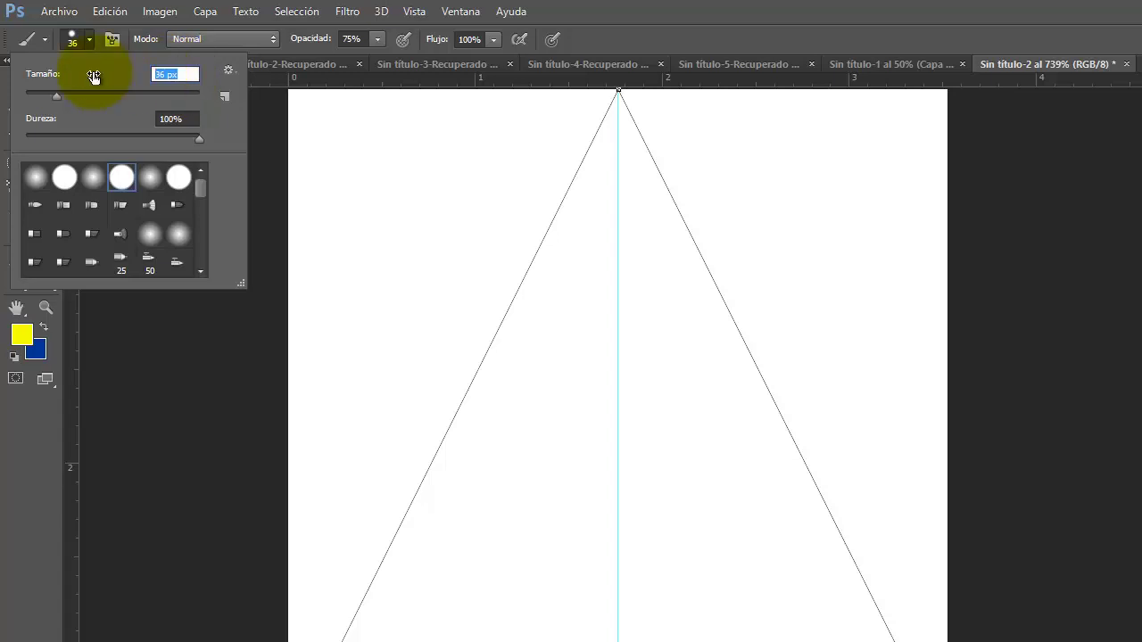
{"action": "type", "text": "20"}
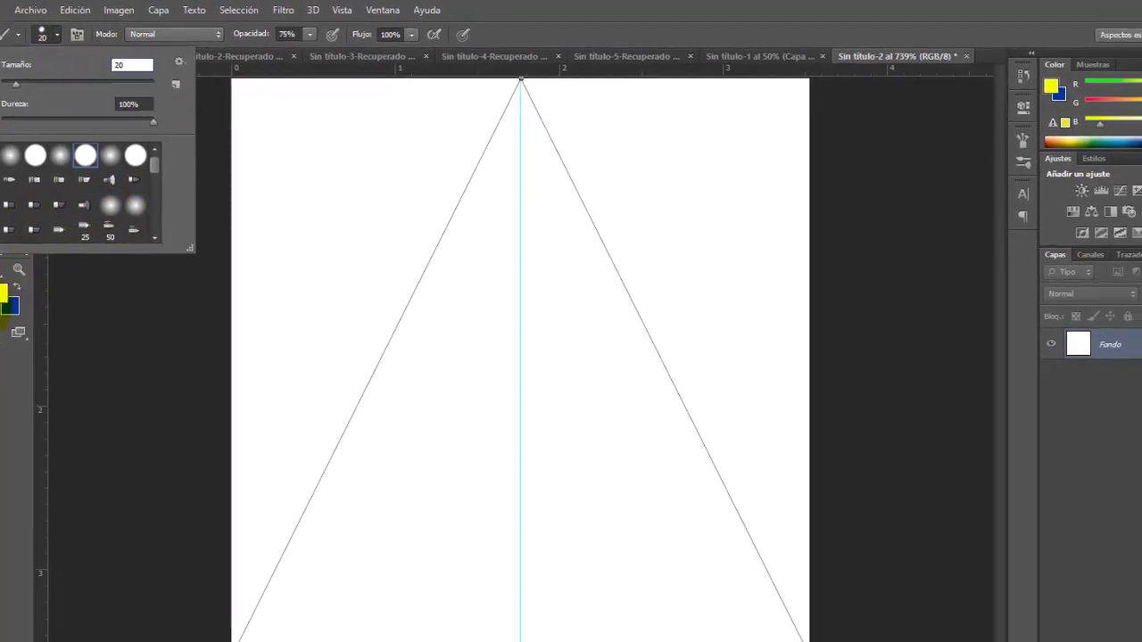
Step: Set the foreground colour to near-black, RGB 4, 4, 4
{"action": "left_click", "coordinate": [21, 335]}
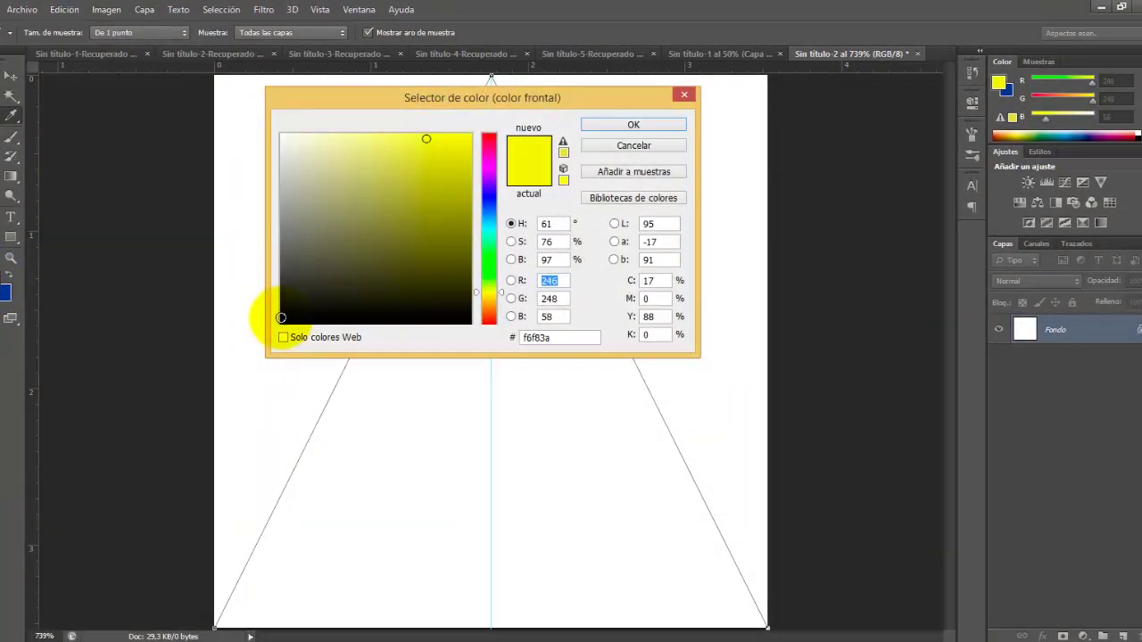
{"action": "left_click", "coordinate": [284, 321]}
{"action": "left_click", "coordinate": [629, 126]}
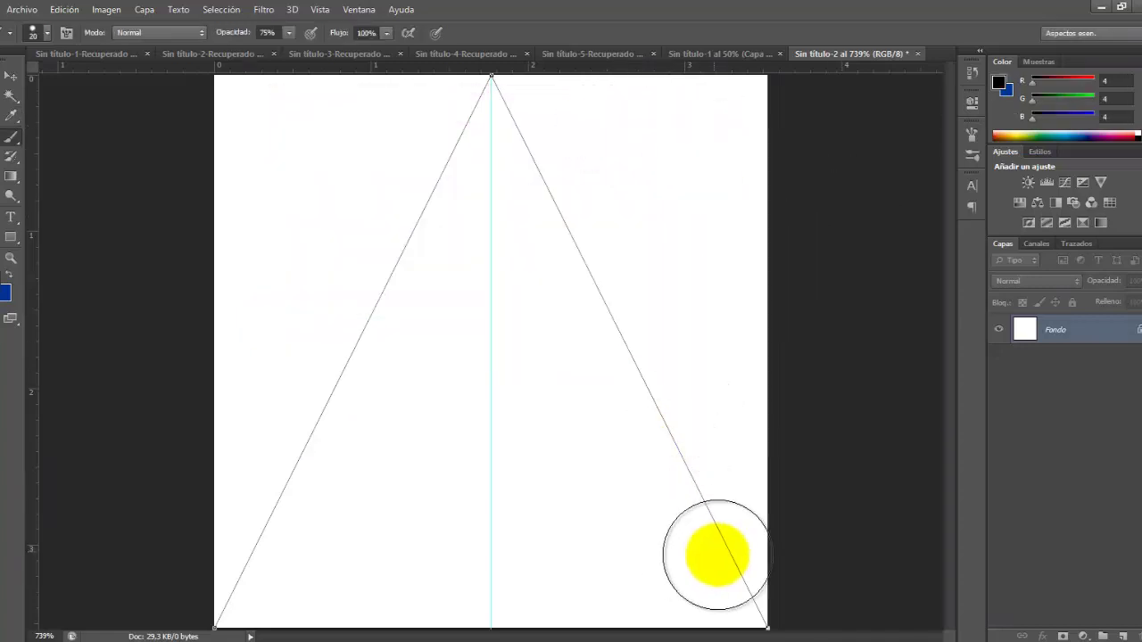
Step: Stroke the triangular work path with the brush in near-black
{"action": "left_click", "coordinate": [1081, 243]}
{"action": "right_click", "coordinate": [1043, 267]}
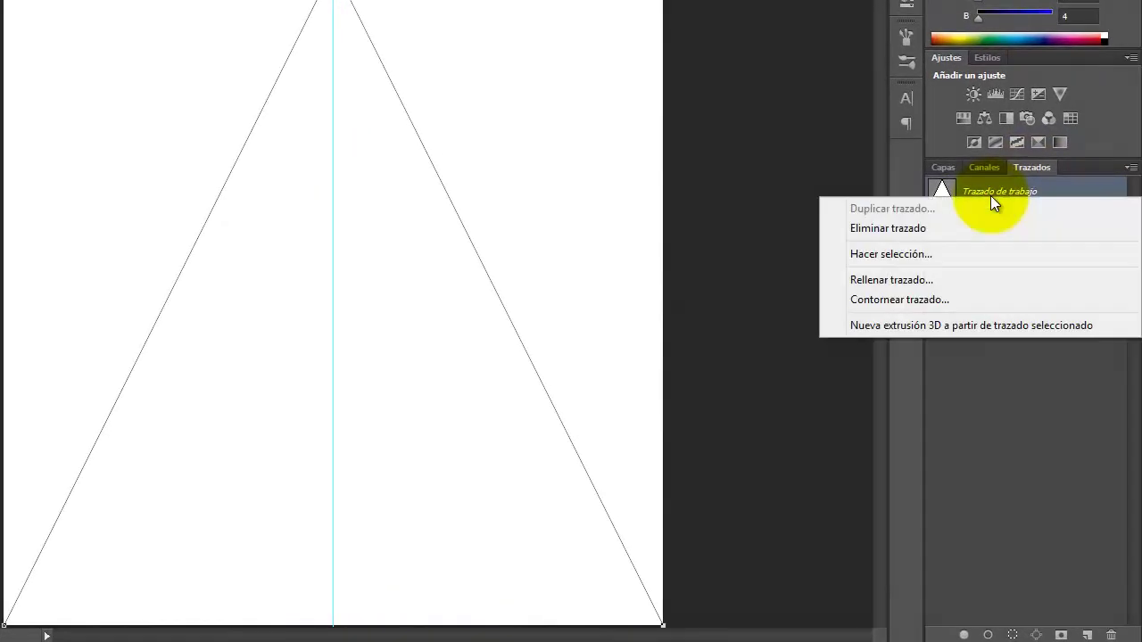
{"action": "left_click", "coordinate": [917, 299]}
{"action": "left_click", "coordinate": [605, 141]}
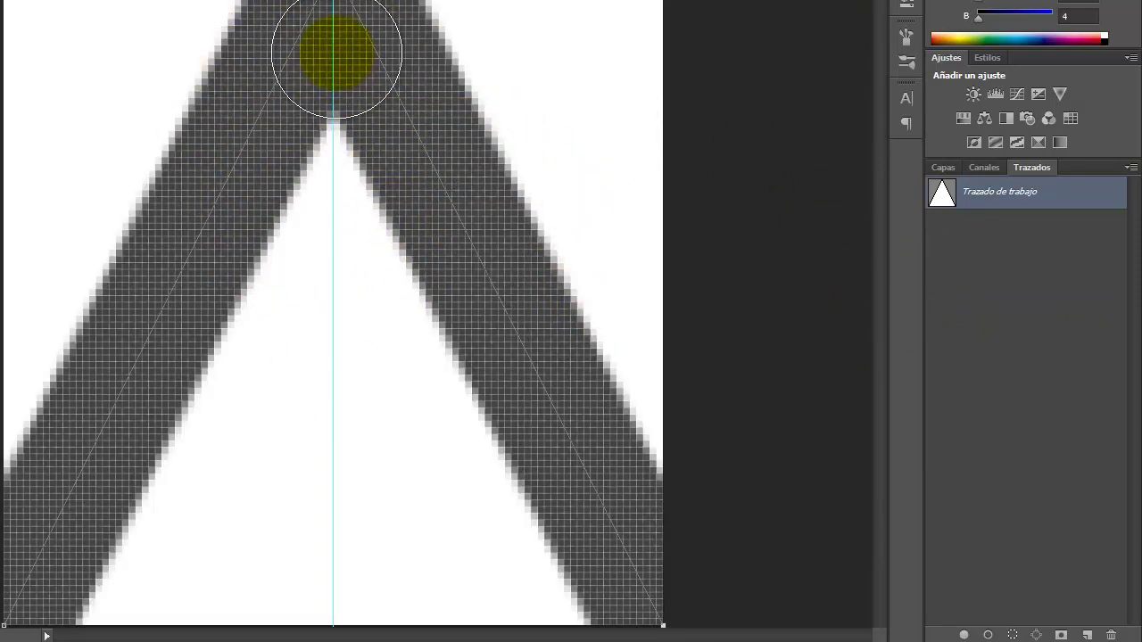
{"action": "left_click", "coordinate": [337, 54]}
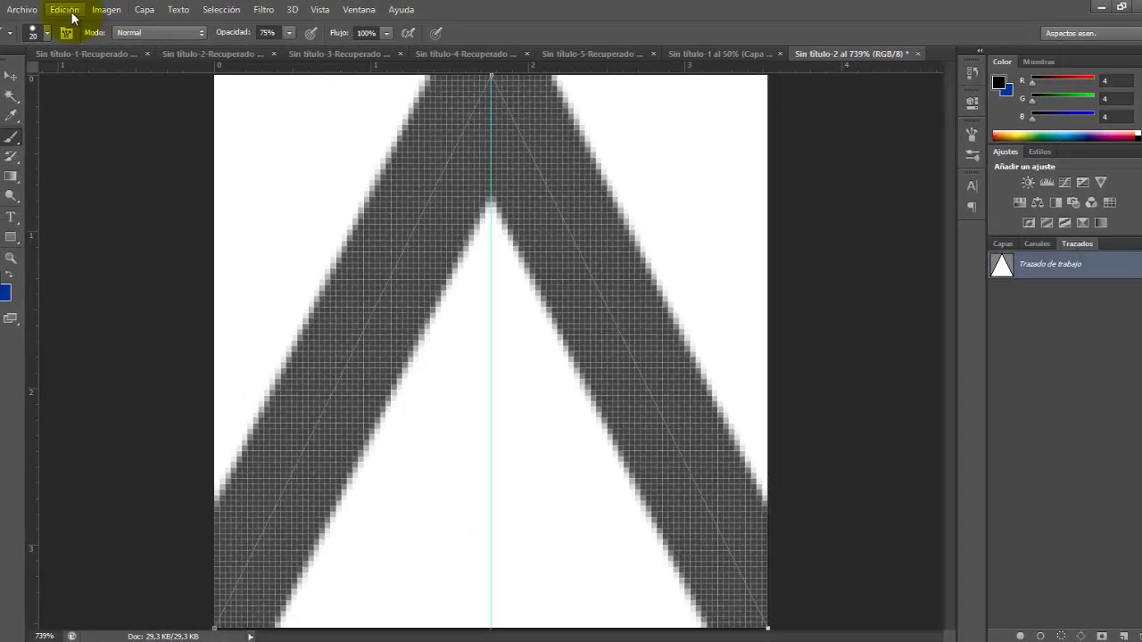
Step: Define the inverted-V artwork as a brush preset named Pincel muestreado 1
{"action": "left_click", "coordinate": [66, 9]}
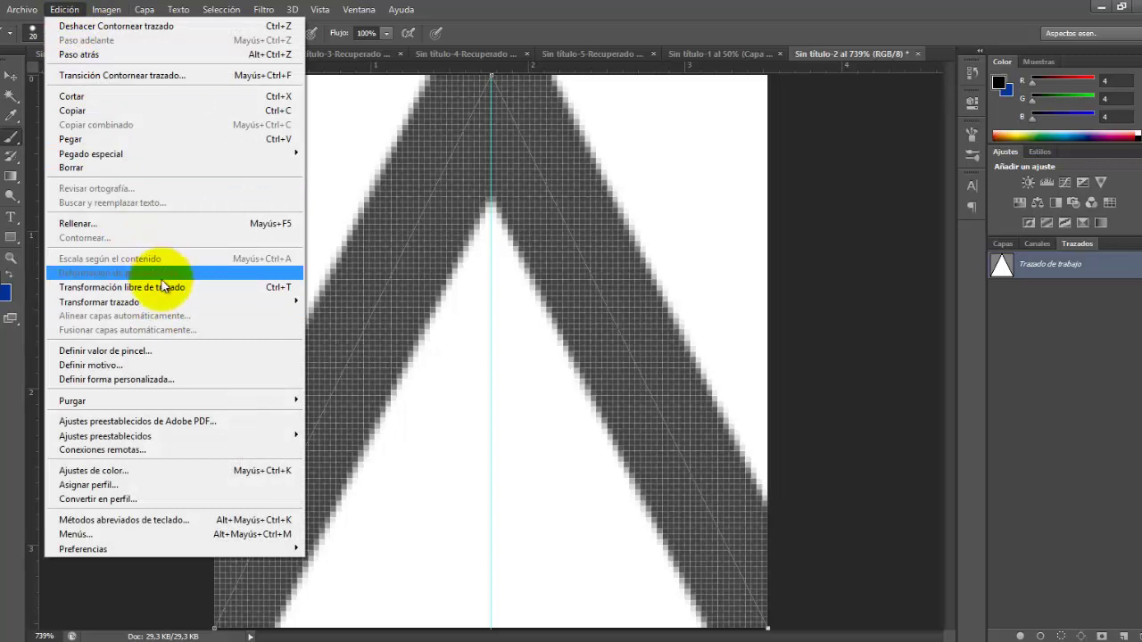
{"action": "left_click", "coordinate": [164, 349]}
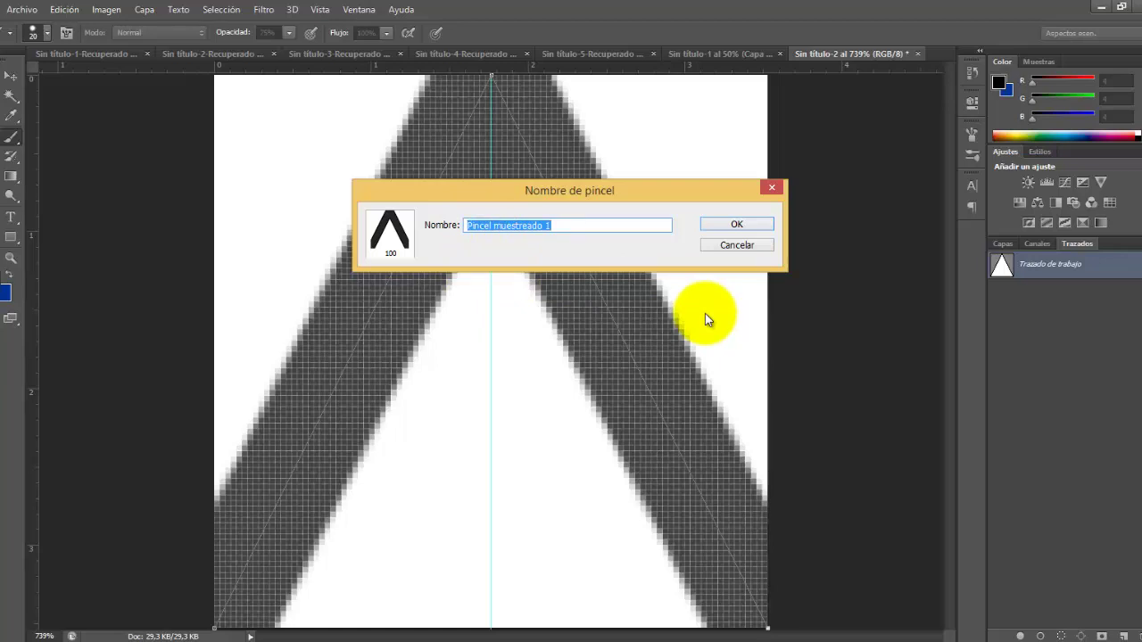
{"action": "key", "text": "Return"}
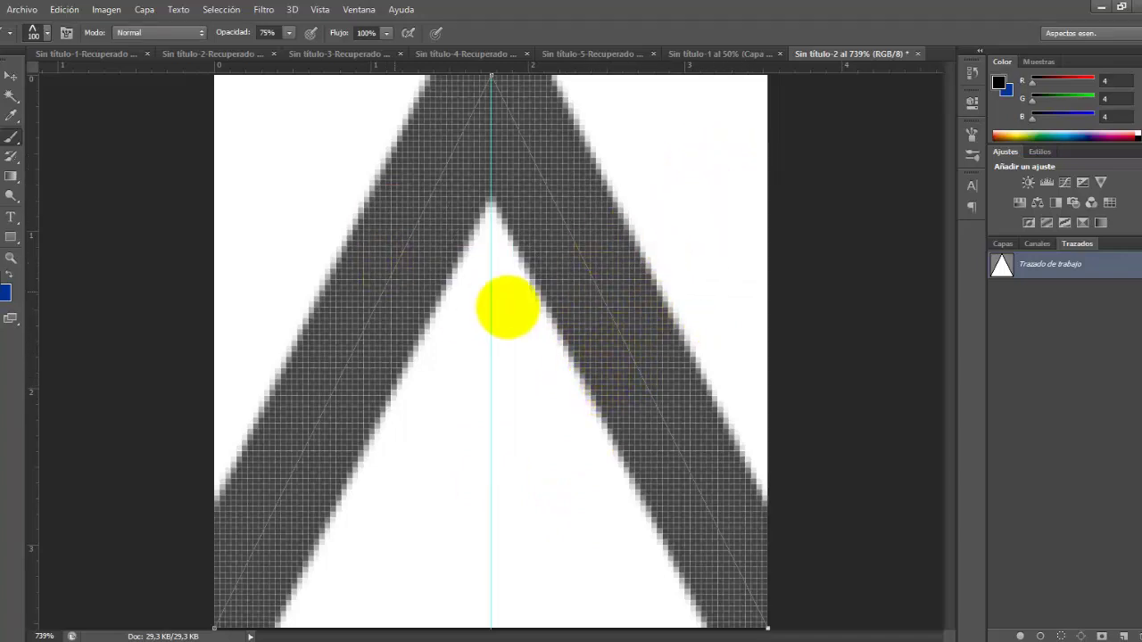
Step: Switch to the Sin título-1 document, load the JEAN text layer's outline as a selection and show the paths
{"action": "left_click", "coordinate": [720, 52]}
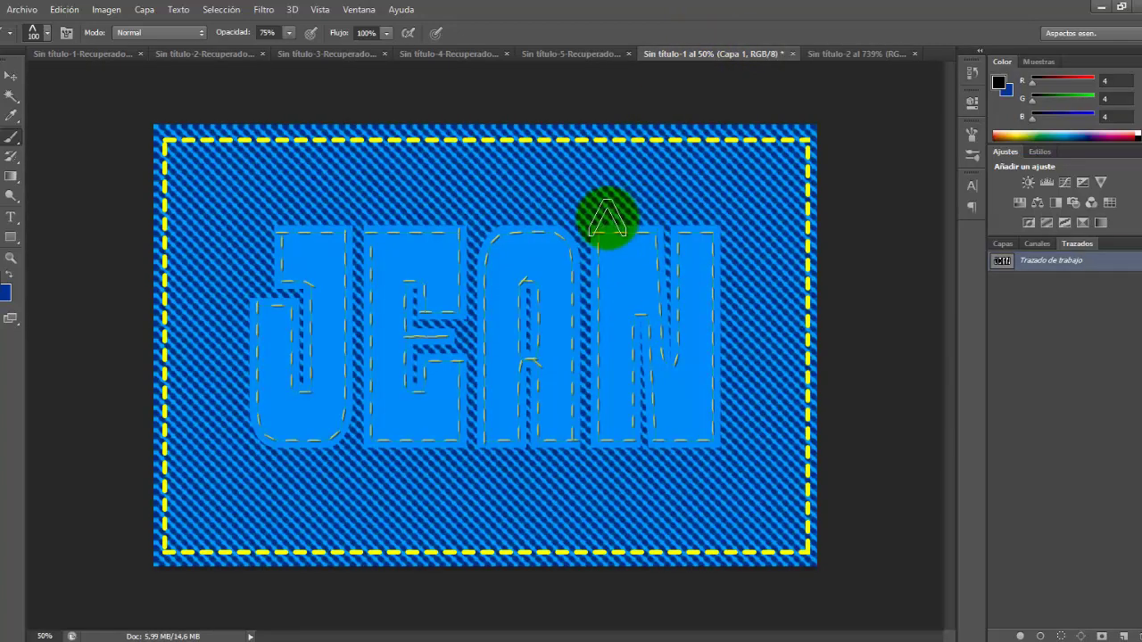
{"action": "left_click", "coordinate": [1003, 243]}
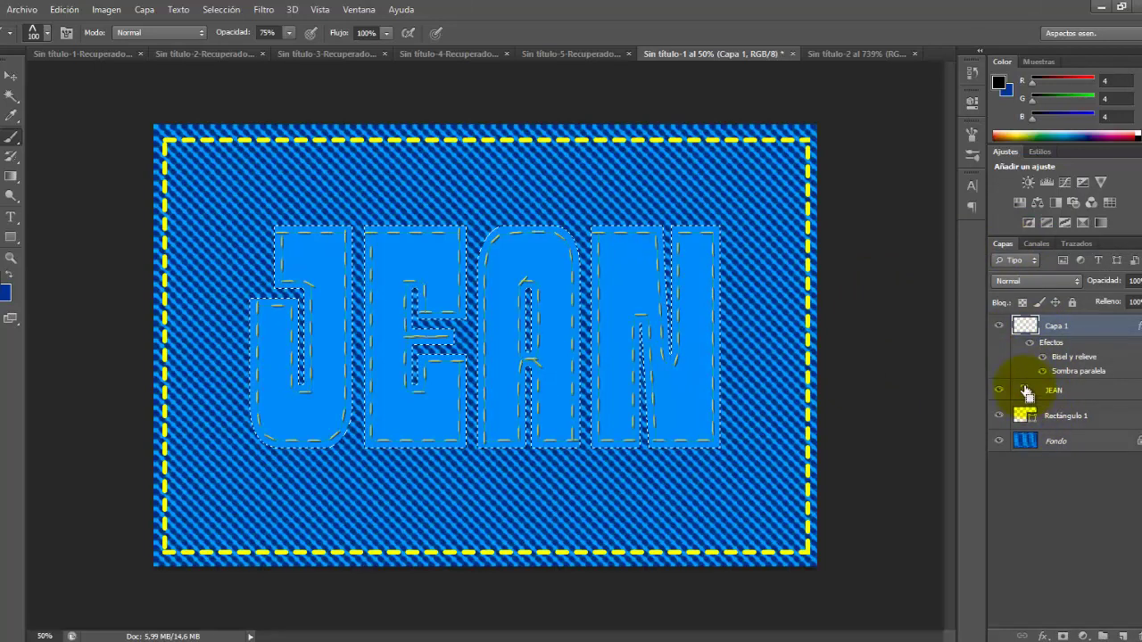
{"action": "left_click", "coordinate": [709, 379]}
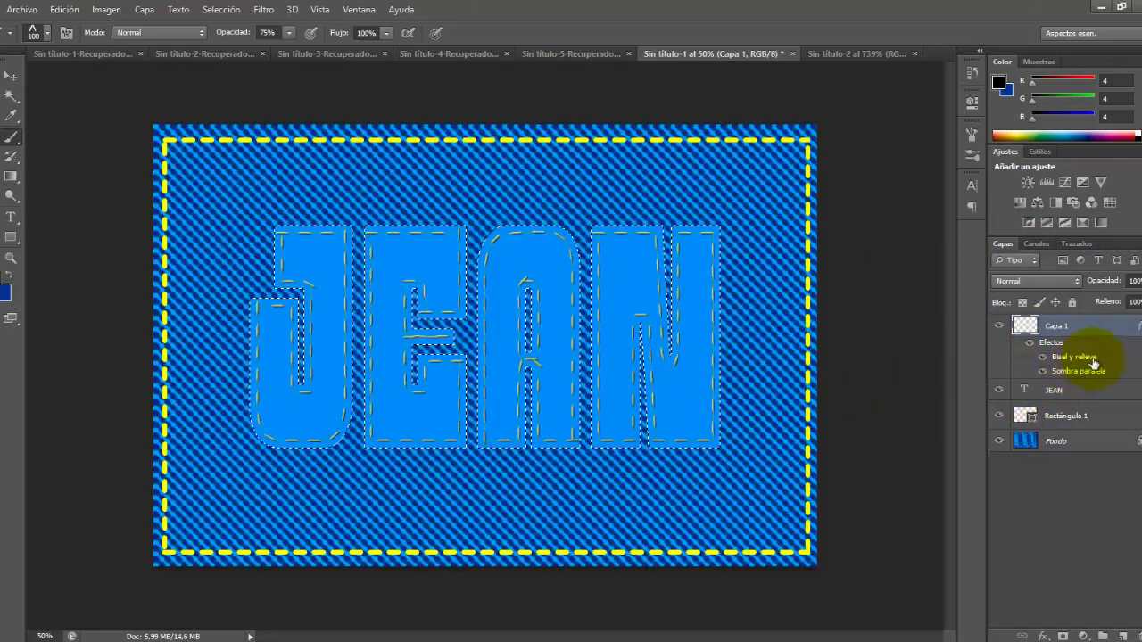
{"action": "left_click", "coordinate": [1073, 245]}
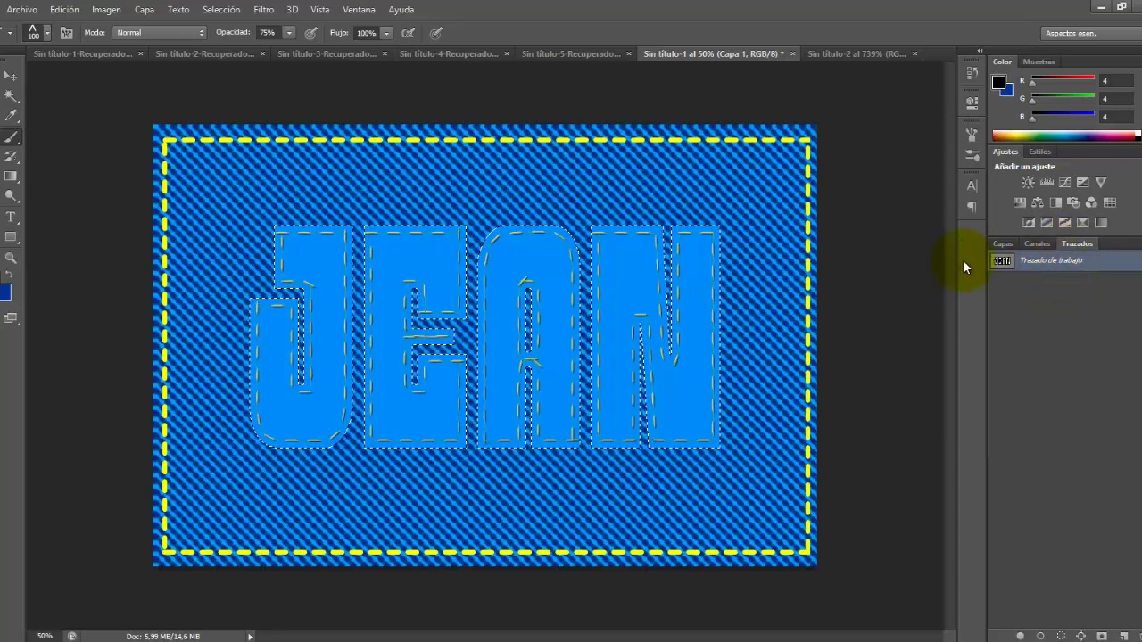
{"action": "left_click", "coordinate": [579, 265]}
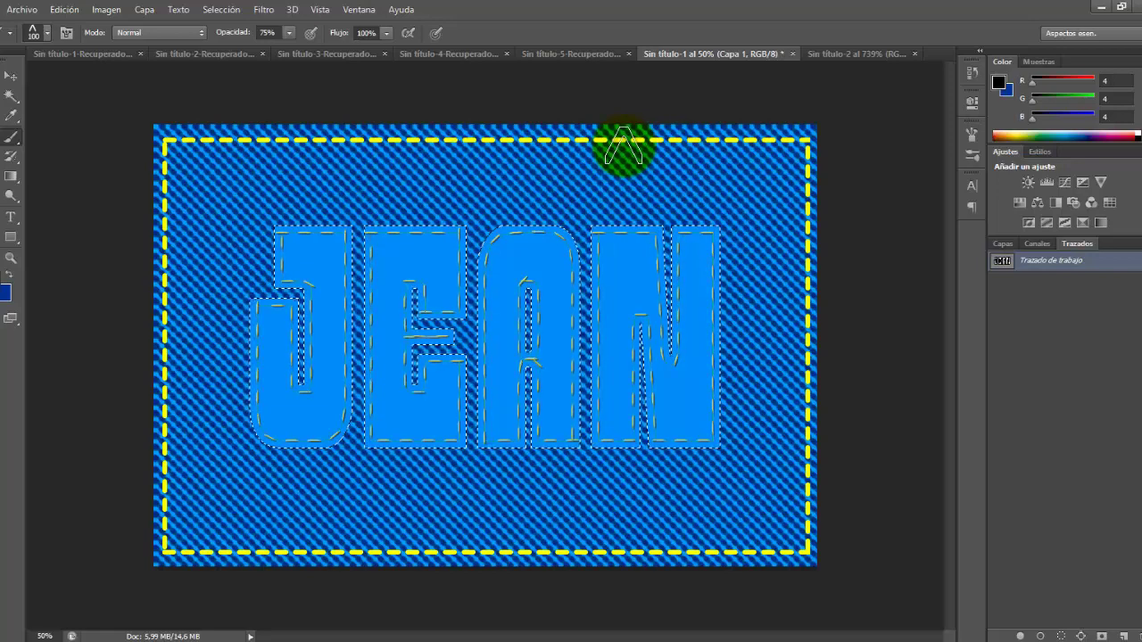
Step: Set the inverted-V brush tip's size to 59 px and its spacing to 105%
{"action": "key", "text": "F5"}
{"action": "left_click_drag", "start_coordinate": [789, 408], "coordinate": [863, 419]}
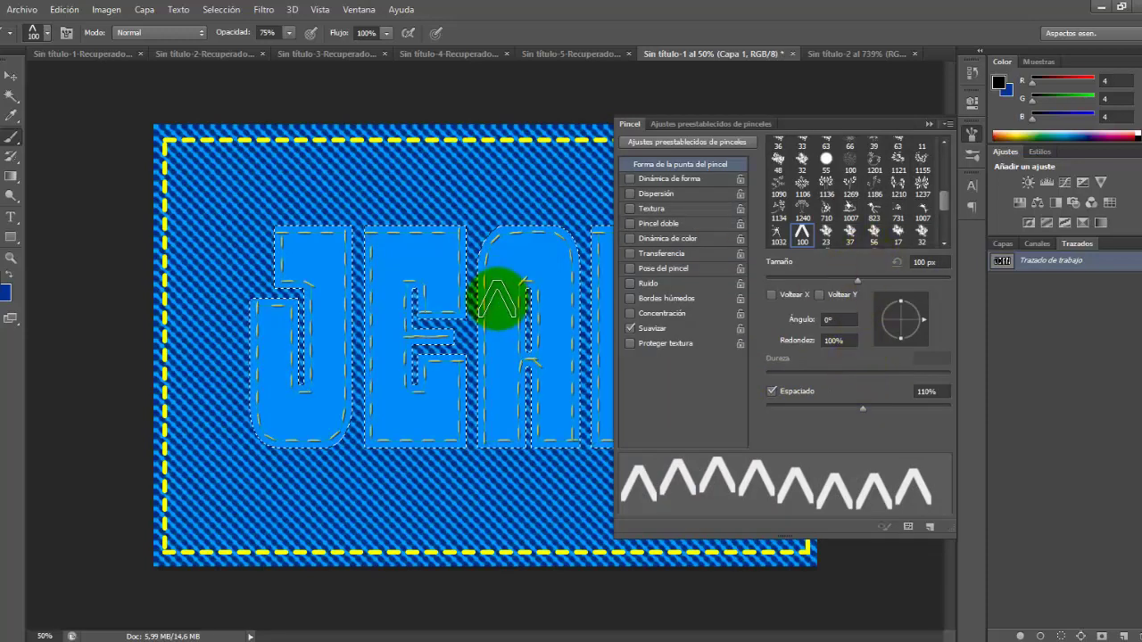
{"action": "left_click_drag", "start_coordinate": [857, 281], "coordinate": [819, 281]}
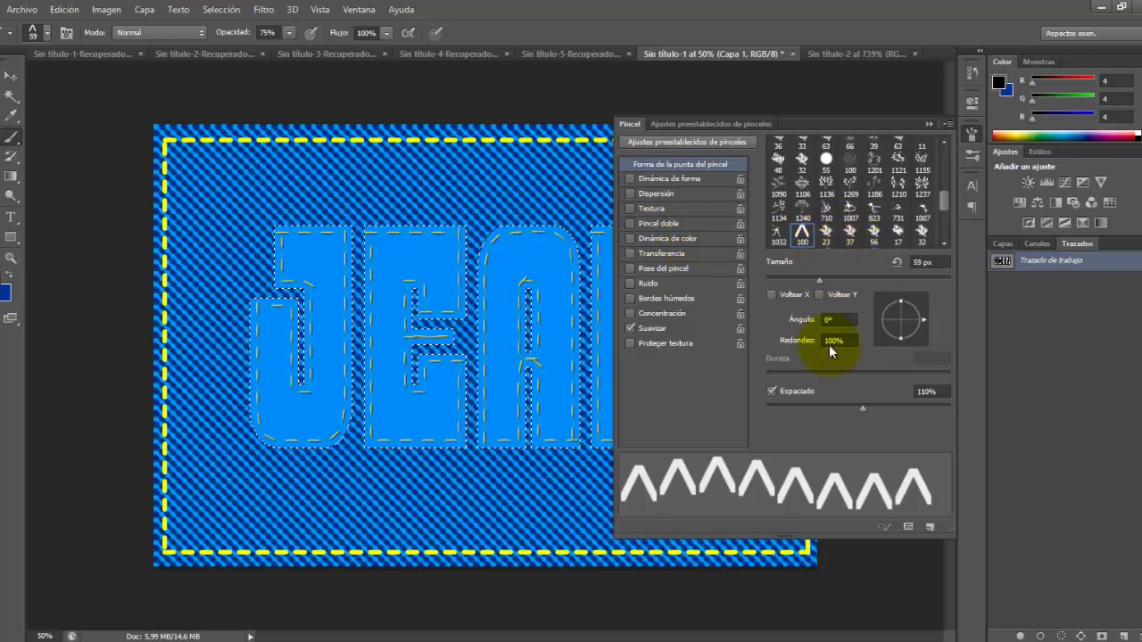
{"action": "left_click_drag", "start_coordinate": [865, 406], "coordinate": [860, 408]}
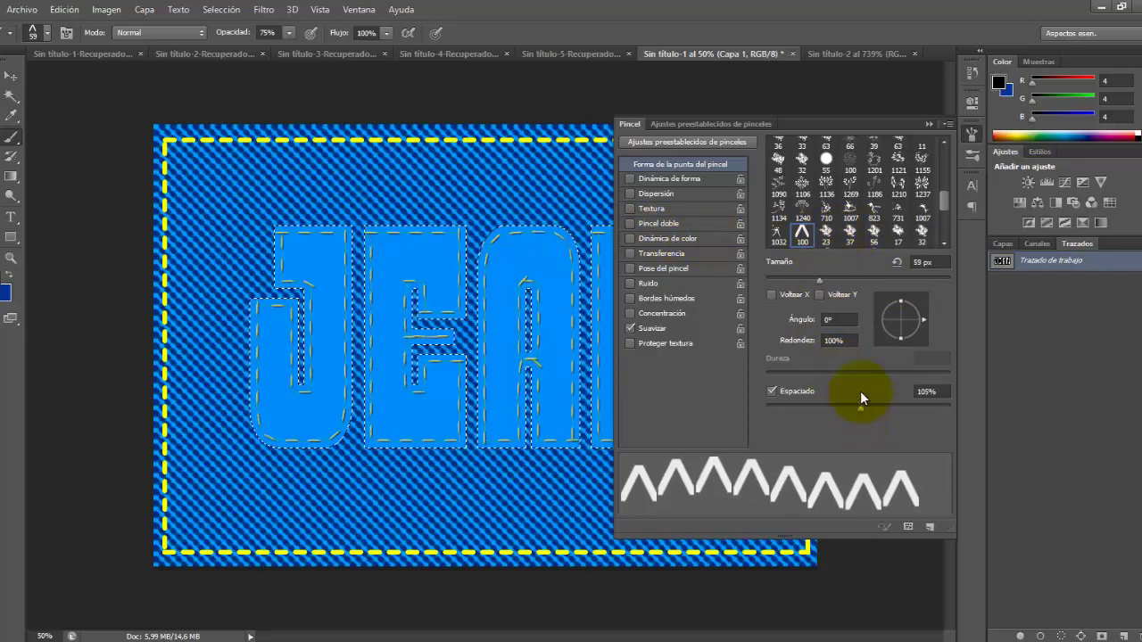
Step: Enable shape dynamics for the brush and set the angle jitter control to Dirección
{"action": "left_click", "coordinate": [668, 181]}
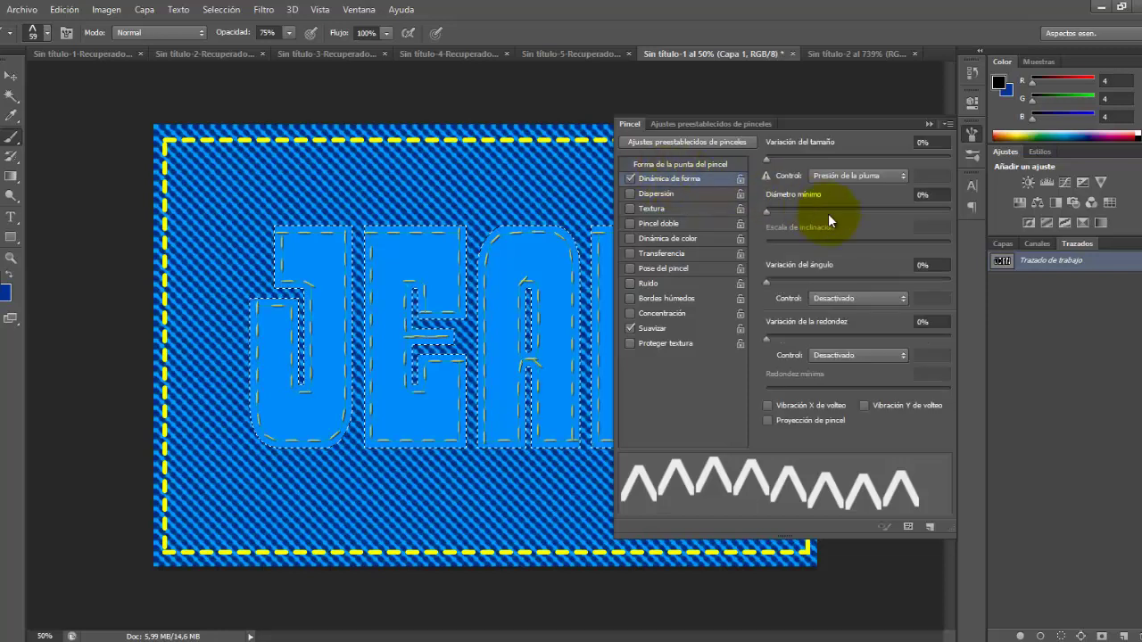
{"action": "left_click", "coordinate": [856, 300]}
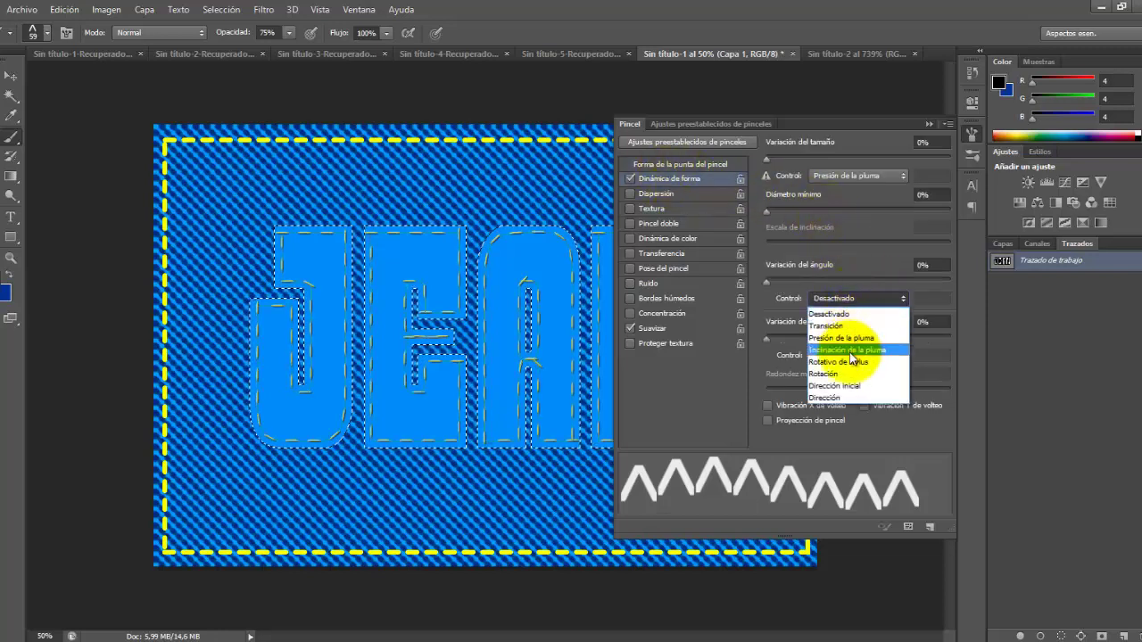
{"action": "left_click", "coordinate": [850, 400]}
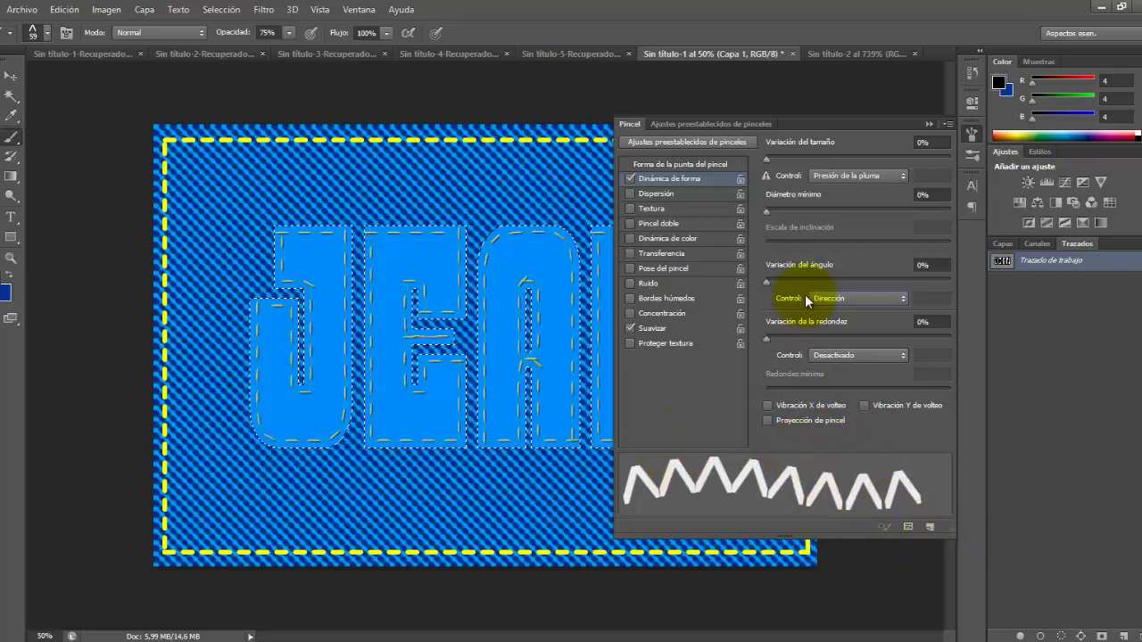
Step: Reduce the brush tip's spacing to 94% so the inverted-V marks join into a zigzag
{"action": "left_click", "coordinate": [661, 165]}
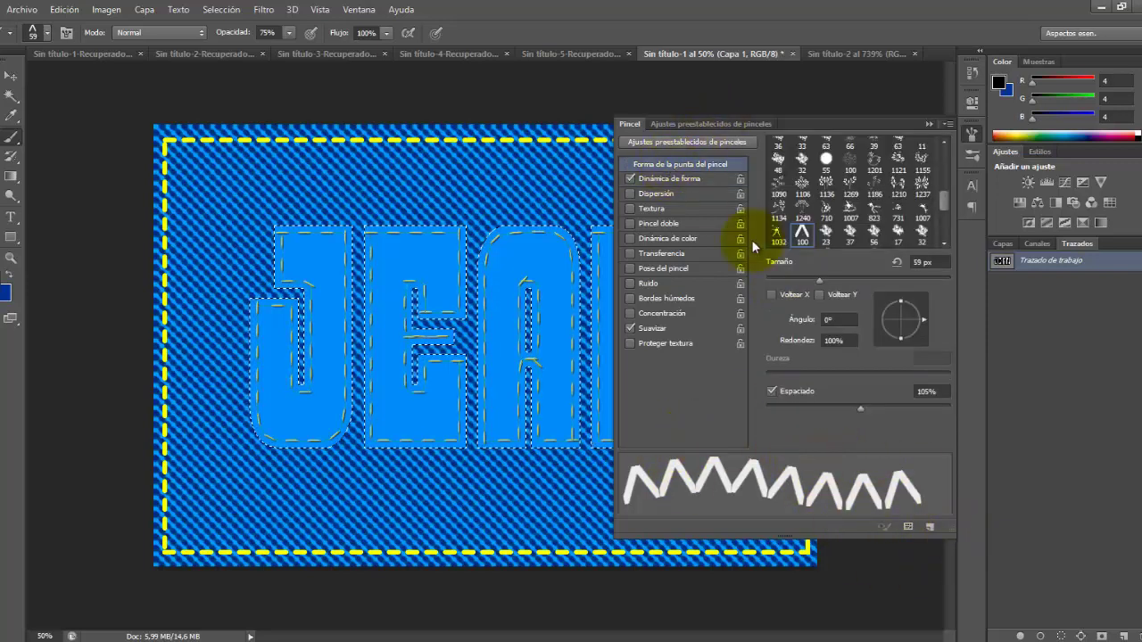
{"action": "left_click_drag", "start_coordinate": [859, 410], "coordinate": [857, 408]}
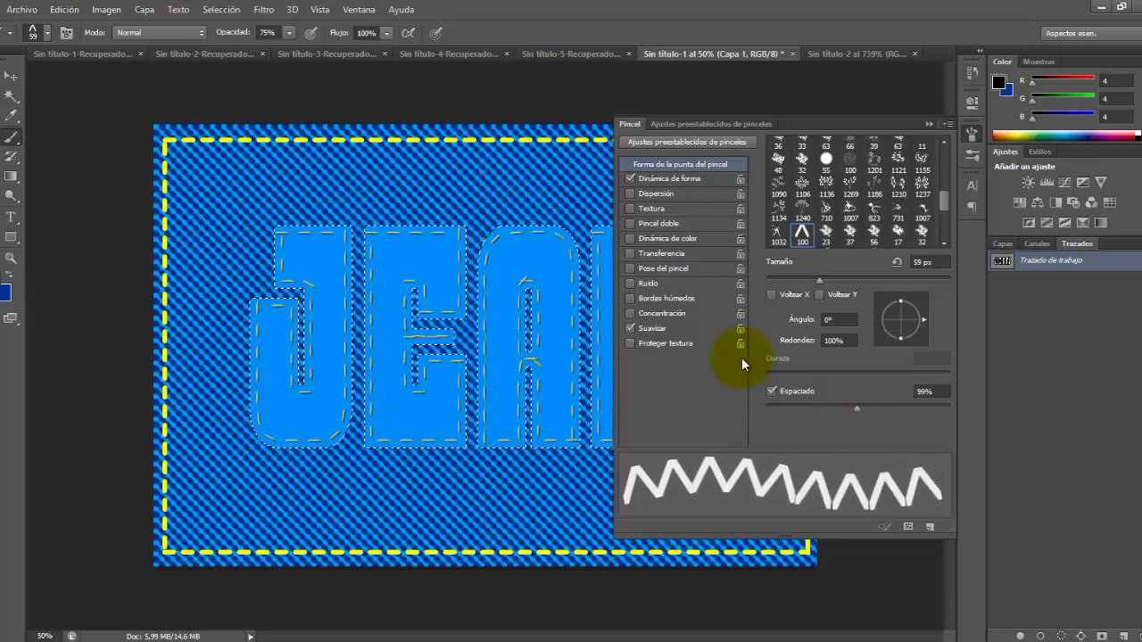
{"action": "left_click_drag", "start_coordinate": [855, 409], "coordinate": [850, 409]}
{"action": "left_click", "coordinate": [631, 328]}
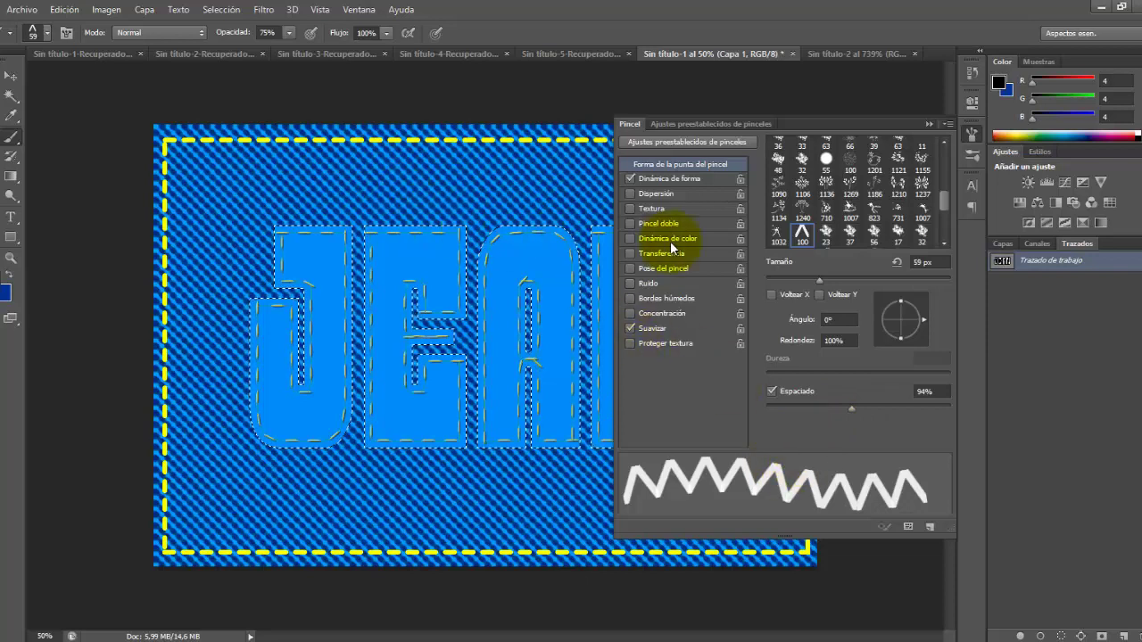
Step: Convert the JEAN selection into a work path and collapse the brush settings
{"action": "left_click", "coordinate": [1081, 637]}
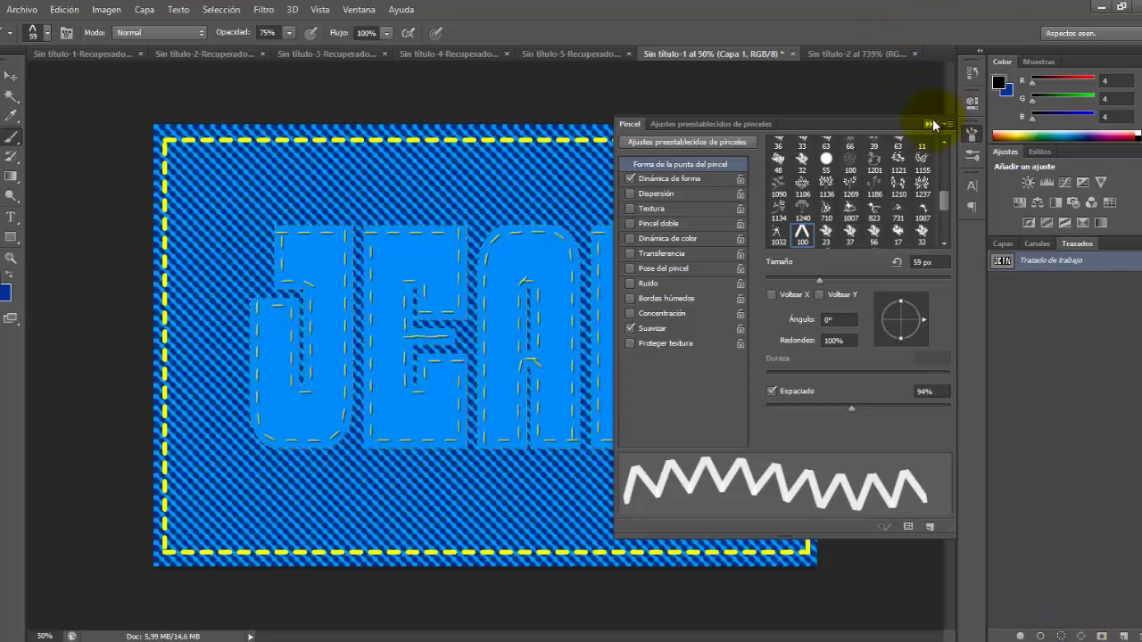
{"action": "left_click", "coordinate": [930, 123]}
Step: Try stroking the JEAN work path with the black zigzag brush, without simulated pressure, and undo the stroke
{"action": "right_click", "coordinate": [1054, 266]}
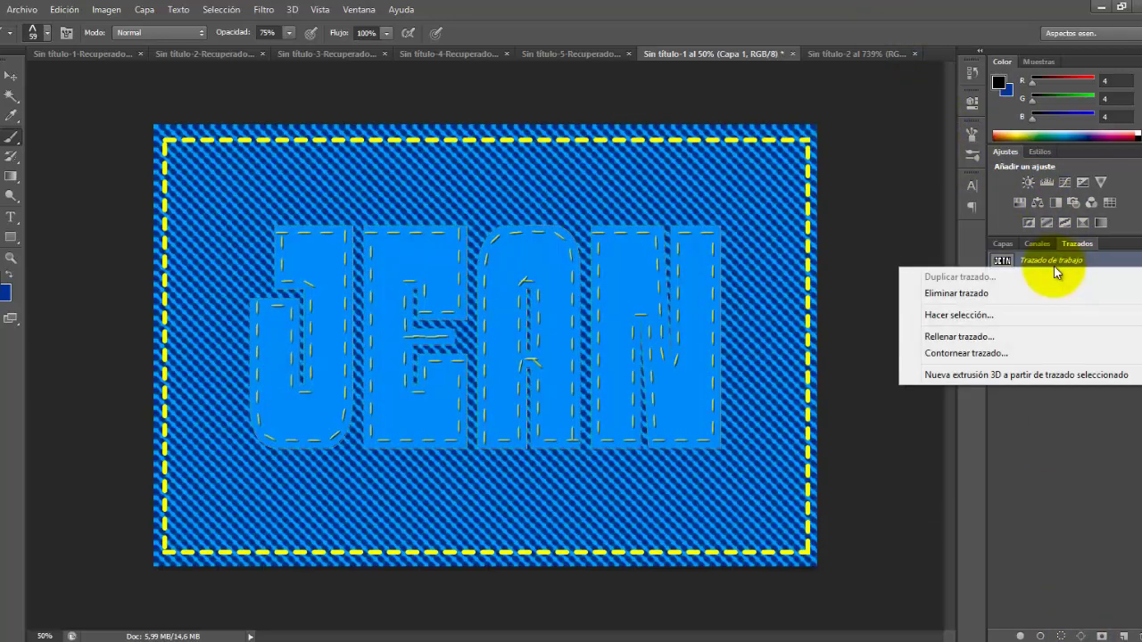
{"action": "left_click", "coordinate": [989, 353]}
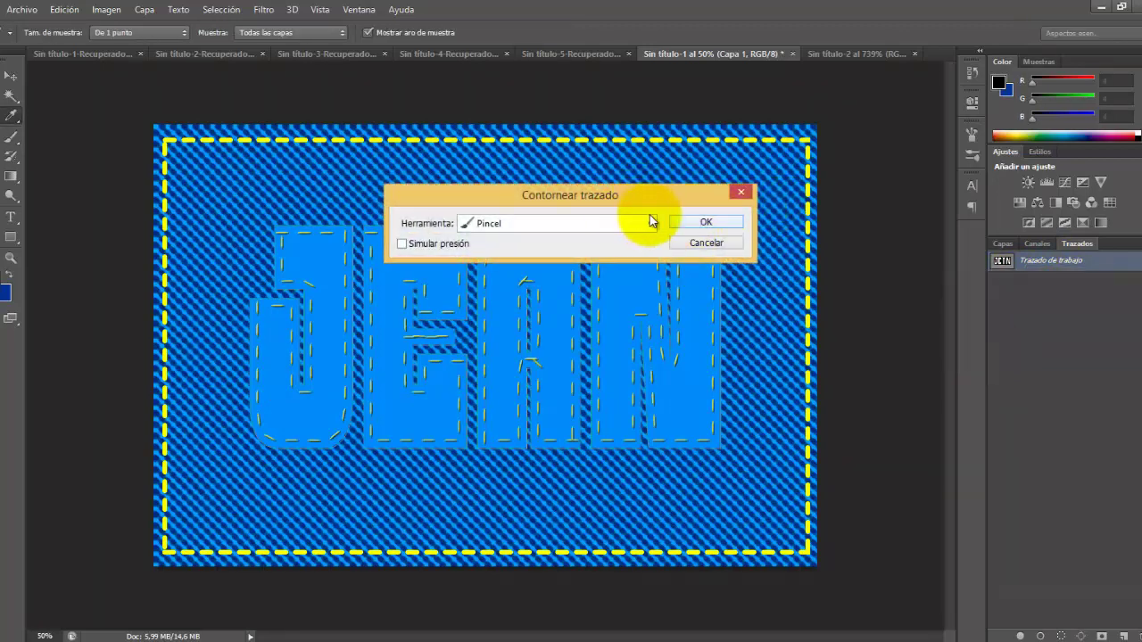
{"action": "left_click", "coordinate": [714, 222]}
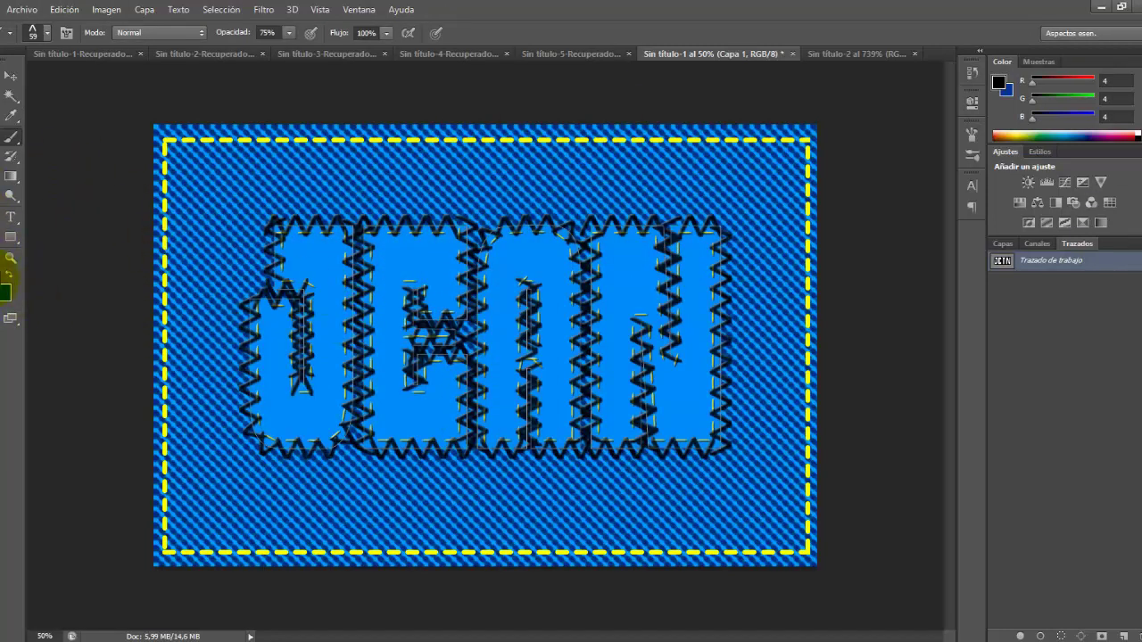
{"action": "key", "text": "ctrl+z"}
Step: Set the foreground color to yellow f2f429
{"action": "left_click", "coordinate": [5, 285]}
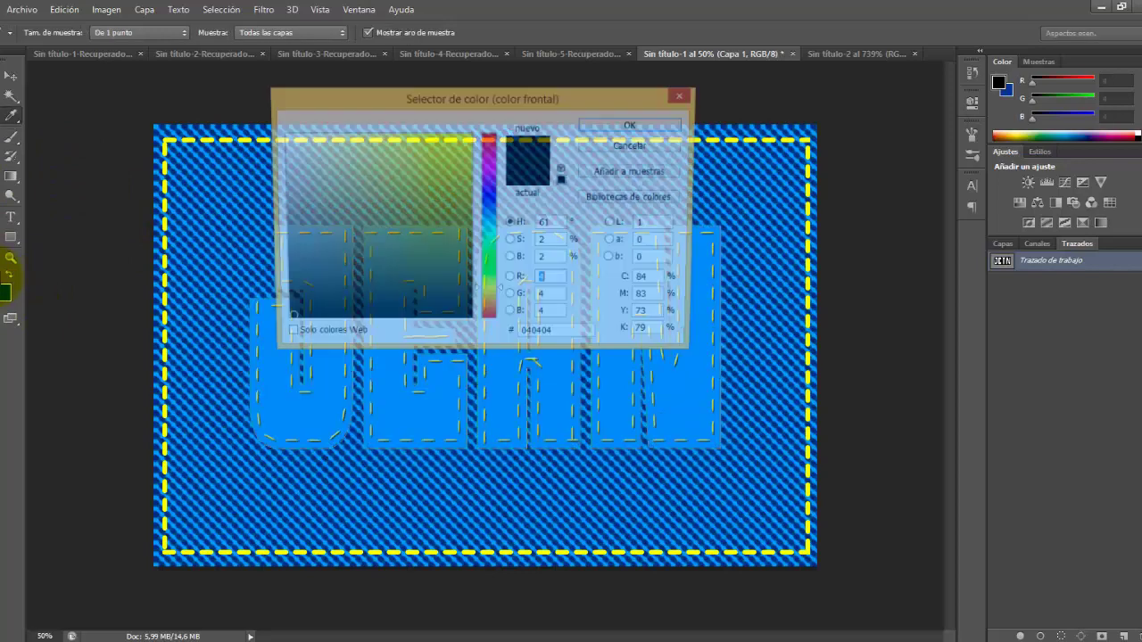
{"action": "left_click", "coordinate": [437, 138]}
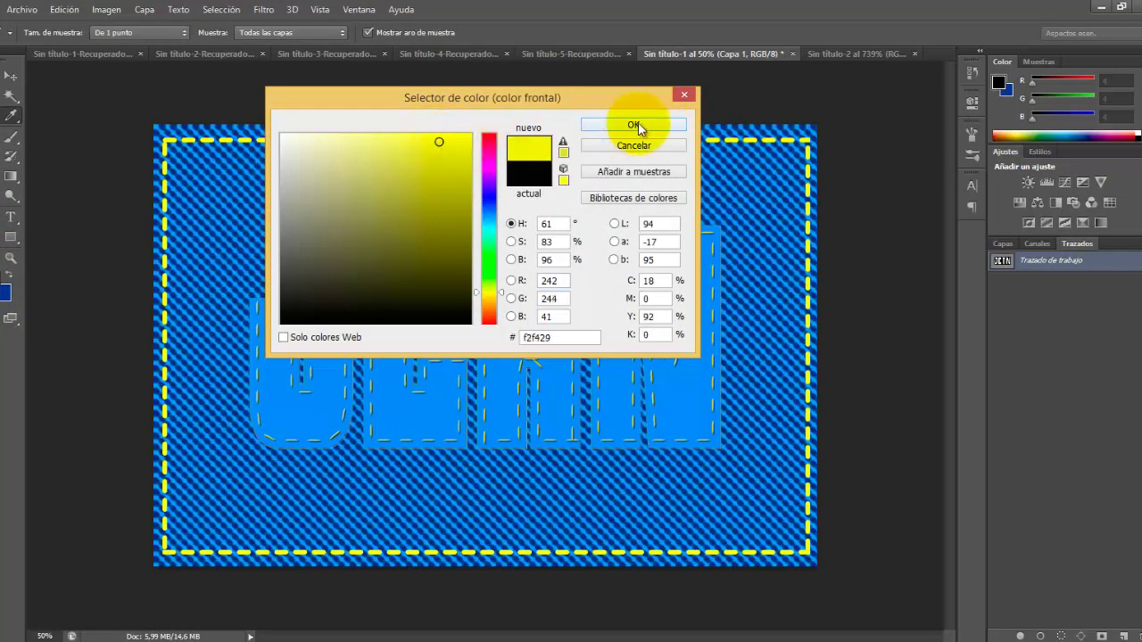
{"action": "left_click", "coordinate": [638, 124]}
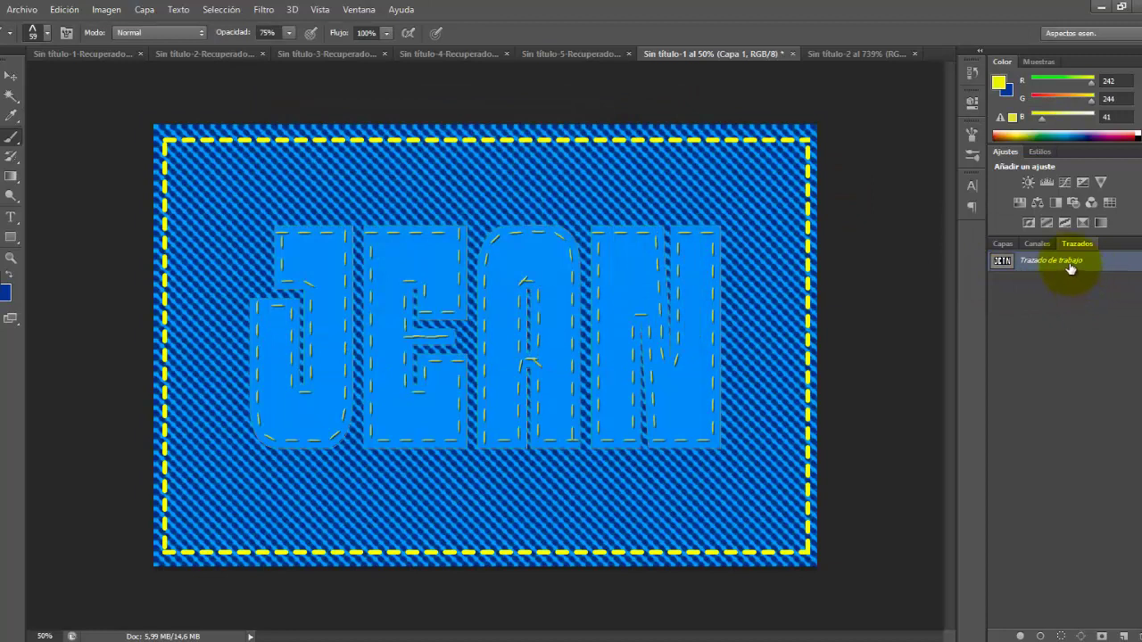
Step: Try stroking the JEAN work path on Capa 1 with the yellow zigzag brush, and undo the stroke
{"action": "right_click", "coordinate": [1069, 264]}
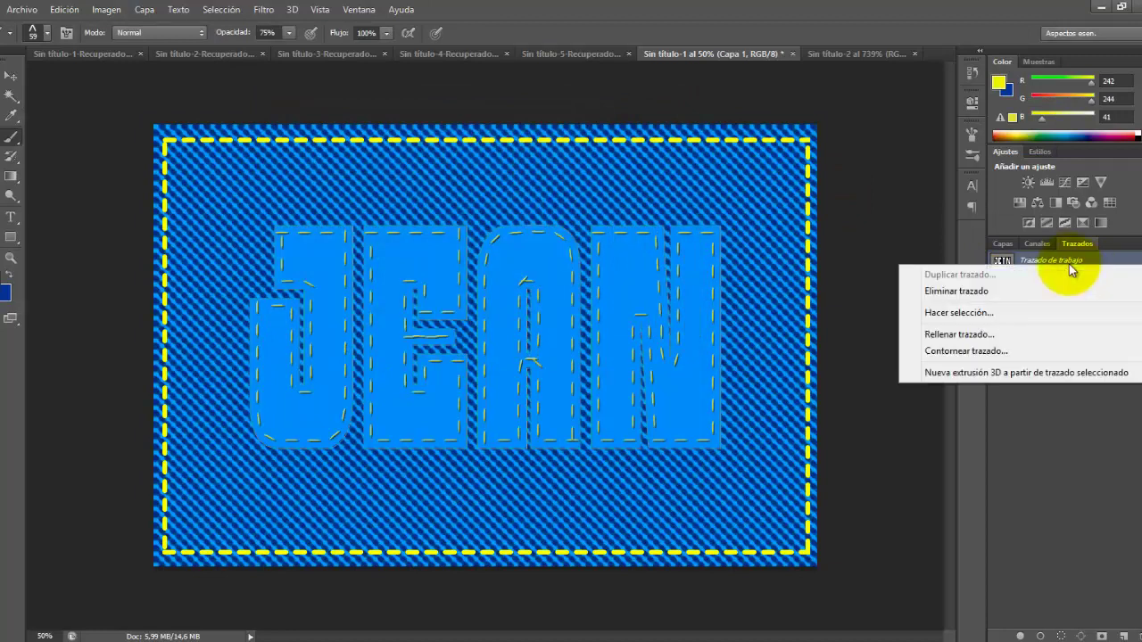
{"action": "left_click", "coordinate": [982, 351]}
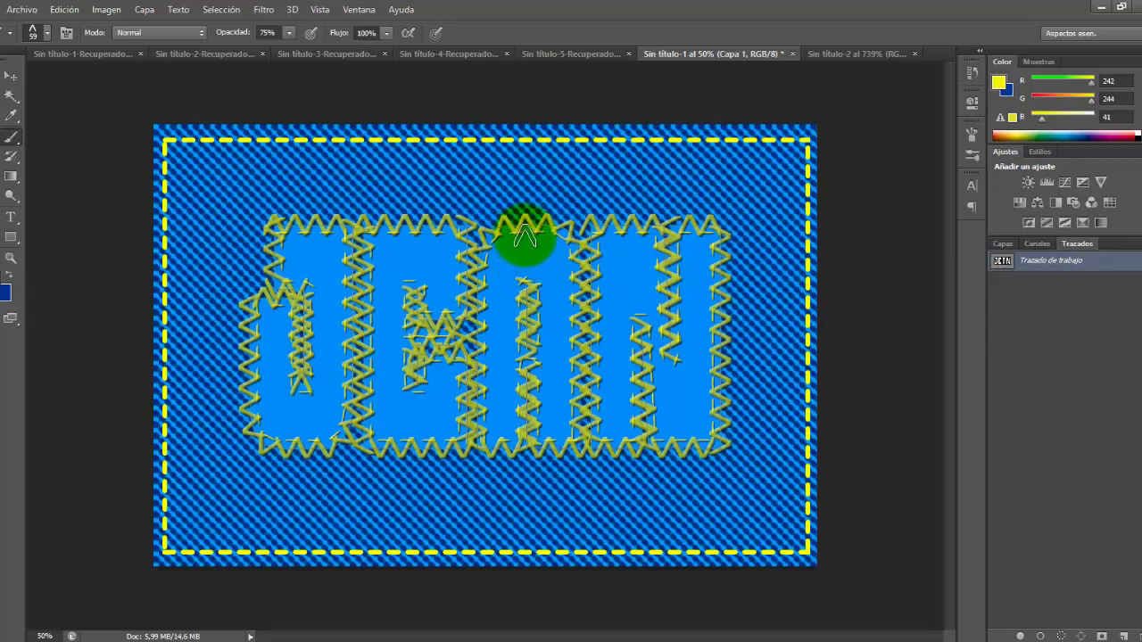
{"action": "left_click", "coordinate": [1002, 243]}
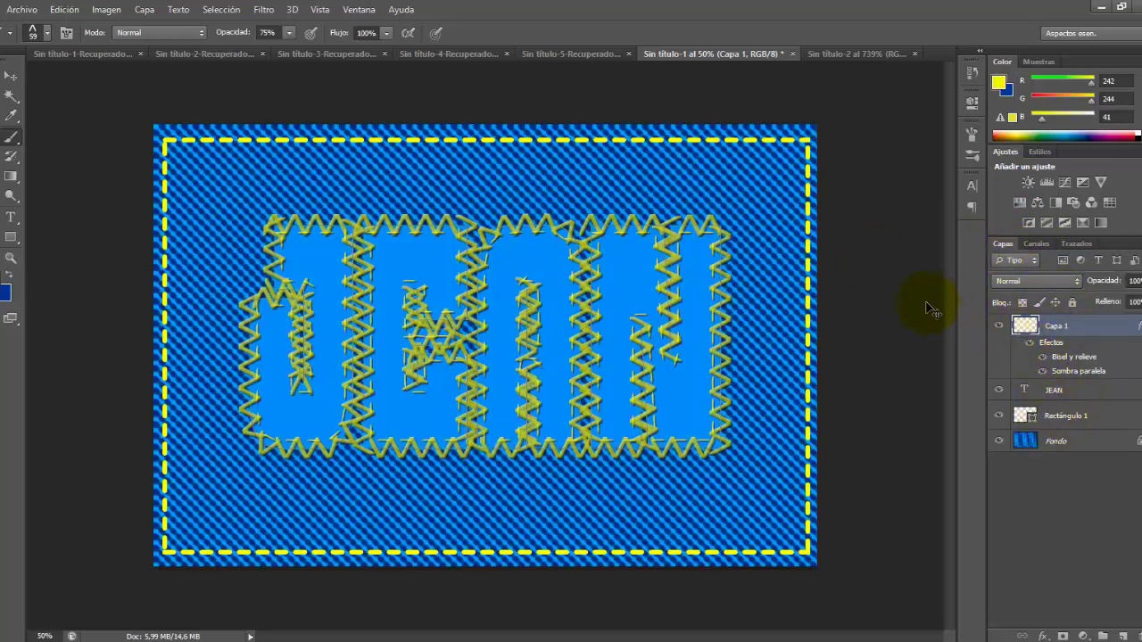
{"action": "key", "text": "ctrl+z"}
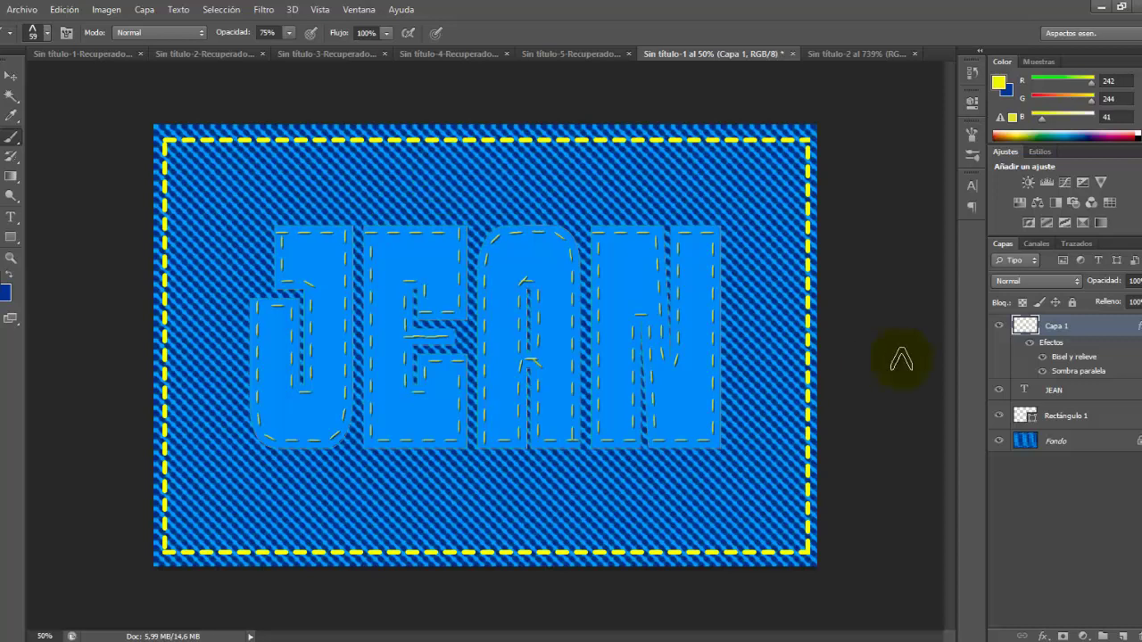
Step: Hide the dashed stitching layer Capa 1 and create a new empty layer for the zigzag stitching
{"action": "left_click", "coordinate": [999, 329]}
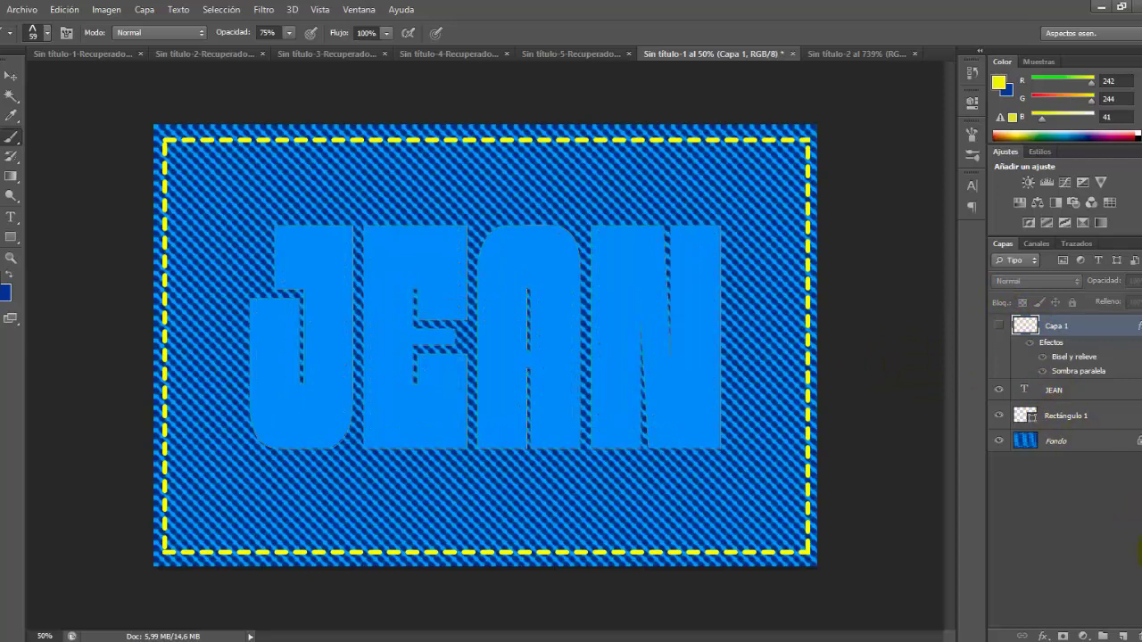
{"action": "left_click", "coordinate": [1123, 637]}
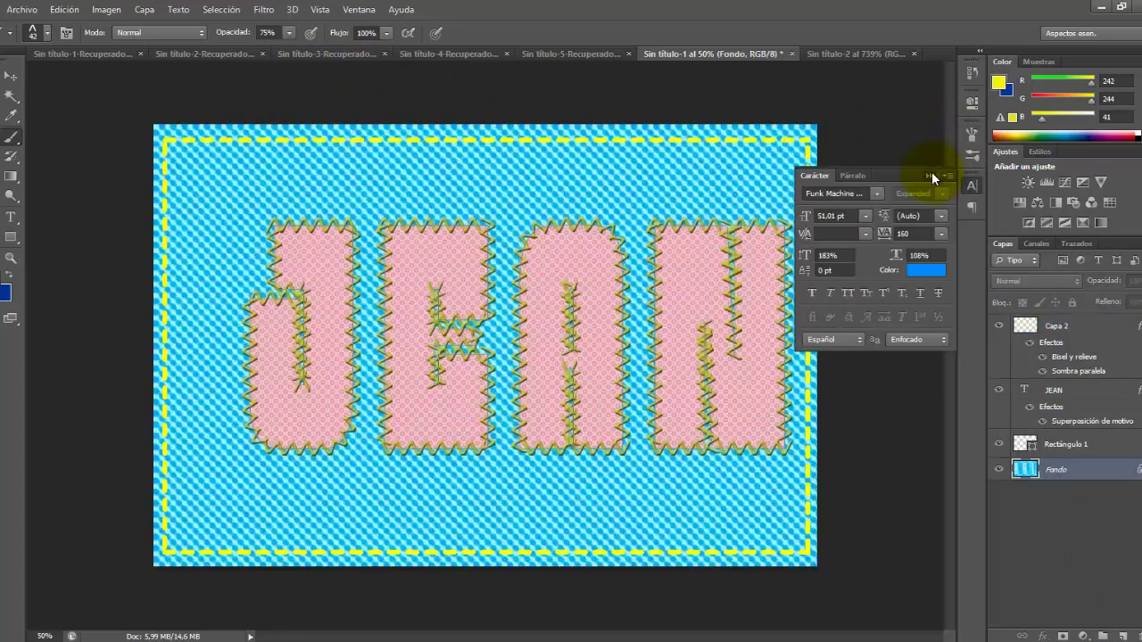
Step: Collapse the character settings
{"action": "left_click", "coordinate": [931, 171]}
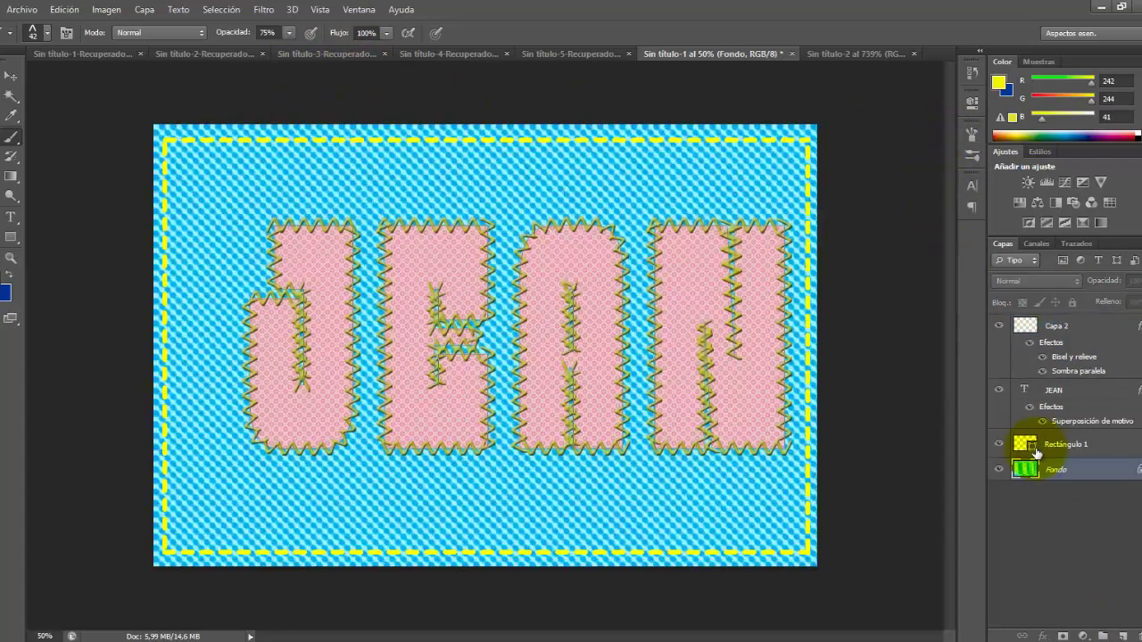